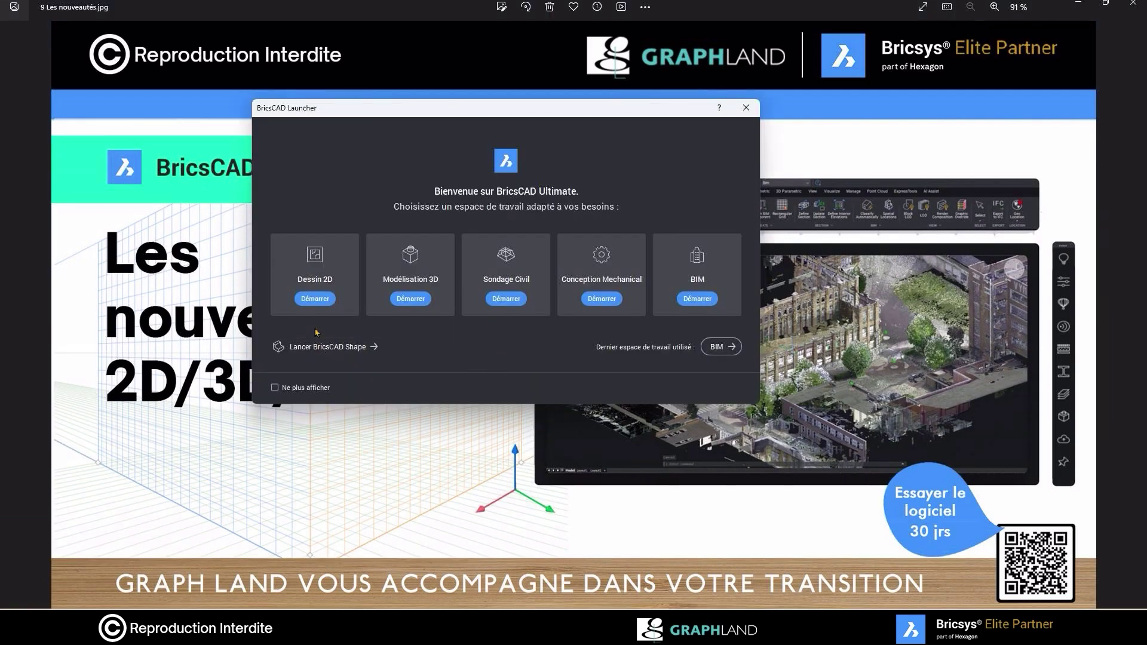
Start BricsCAD in the BIM workspace and show the Apprendre page of free lesson courses.
{"action": "left_click", "coordinate": [683, 288]}
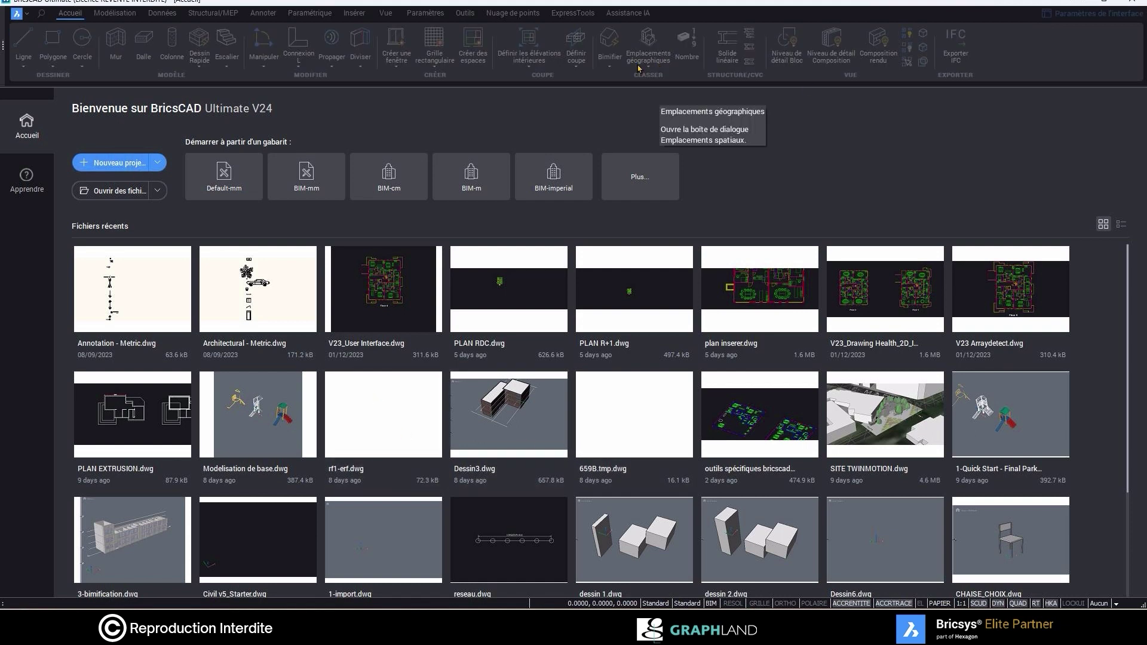
{"action": "left_click", "coordinate": [25, 200]}
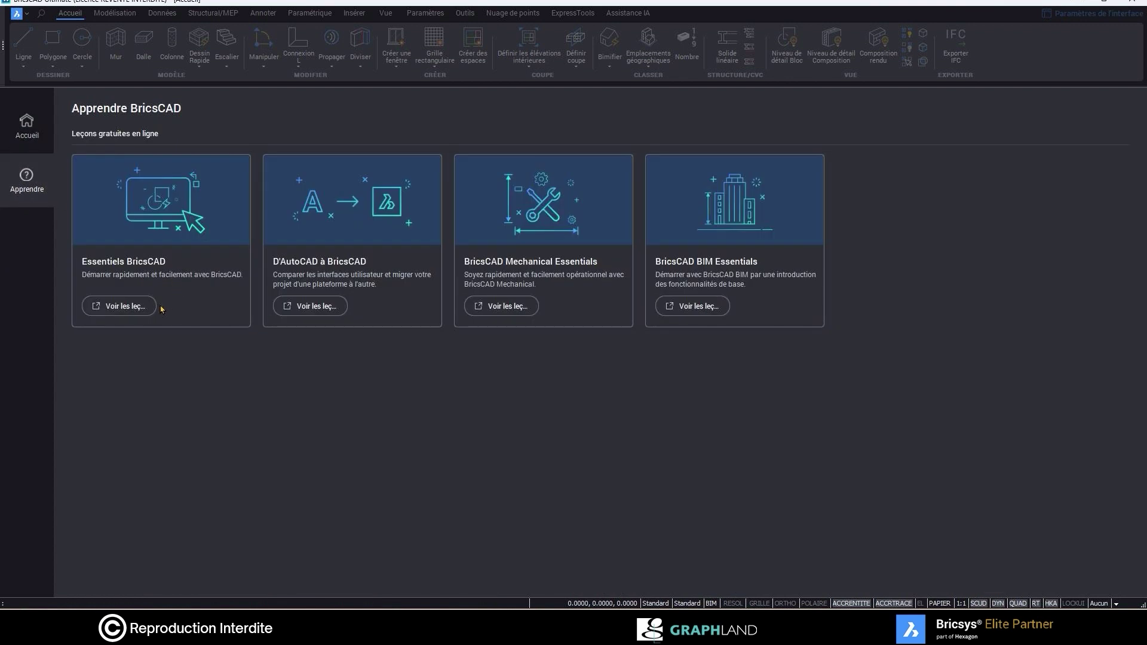
Browse the BricsCAD Essentials lessons online, then return to BricsCAD's Accueil home page.
{"action": "left_click", "coordinate": [138, 308]}
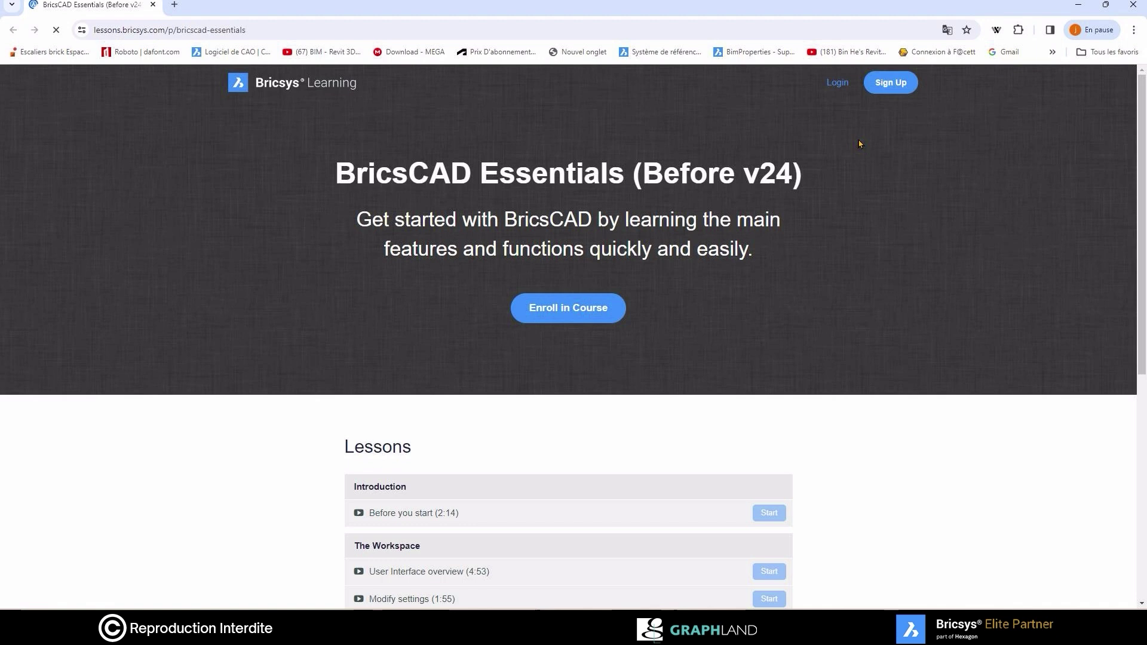
{"action": "scroll", "coordinate": [685, 197], "scroll_direction": "down", "scroll_amount": 4}
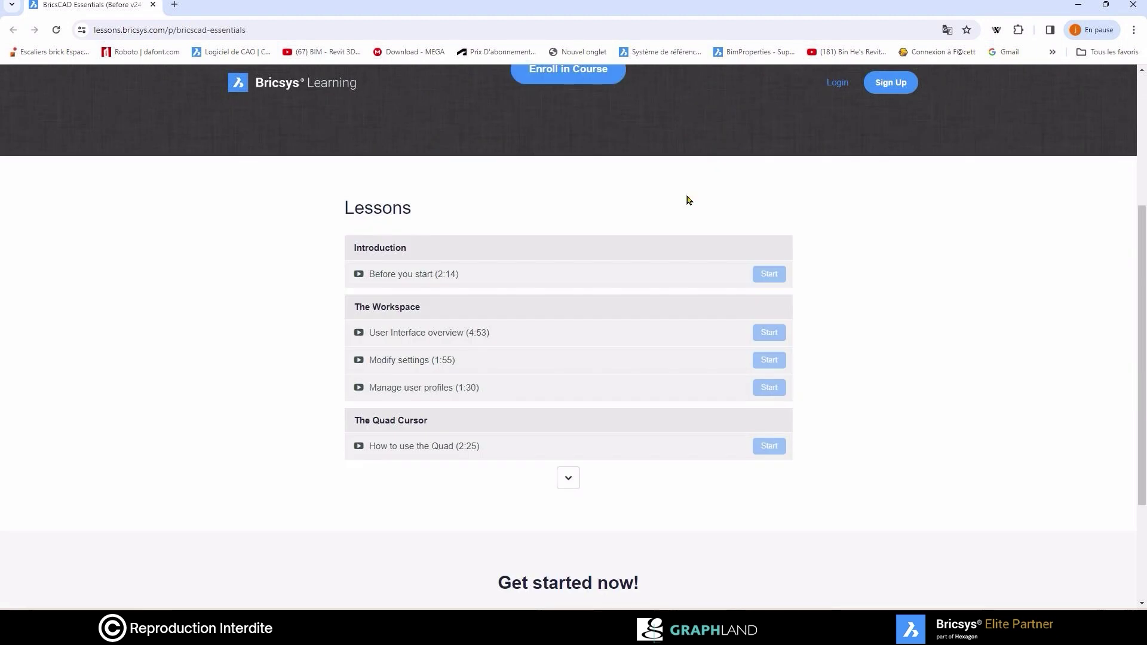
{"action": "left_click", "coordinate": [1077, 5]}
{"action": "left_click", "coordinate": [26, 126]}
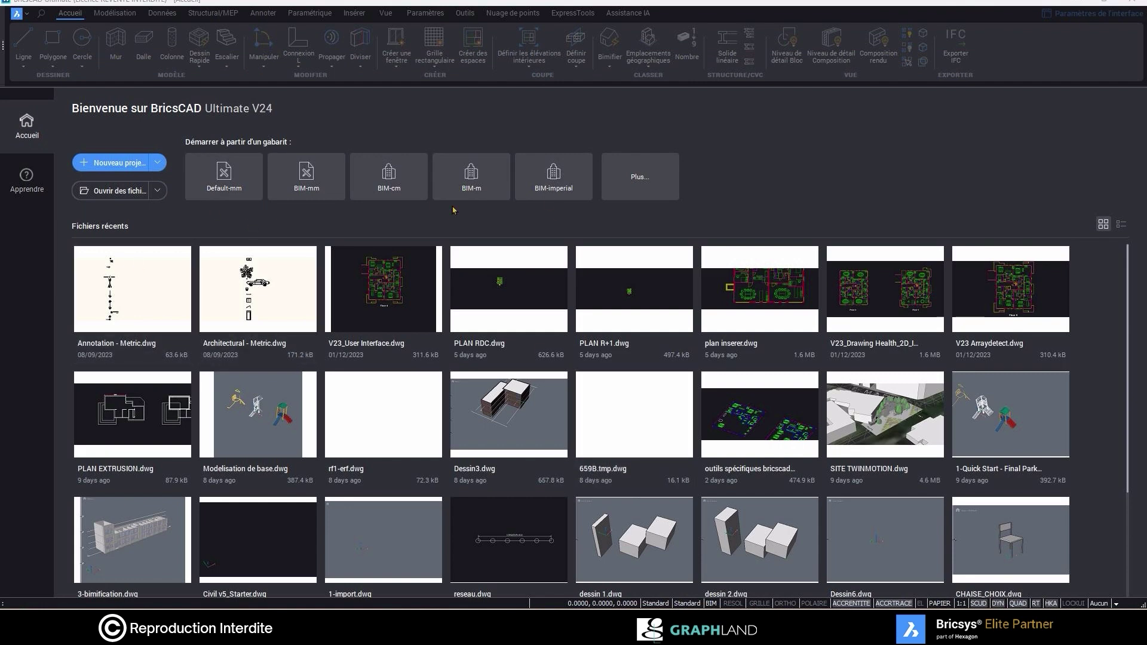
Create a new BIM project with the default name Projet1 via Créer un nouveau projet.
{"action": "left_click", "coordinate": [159, 164]}
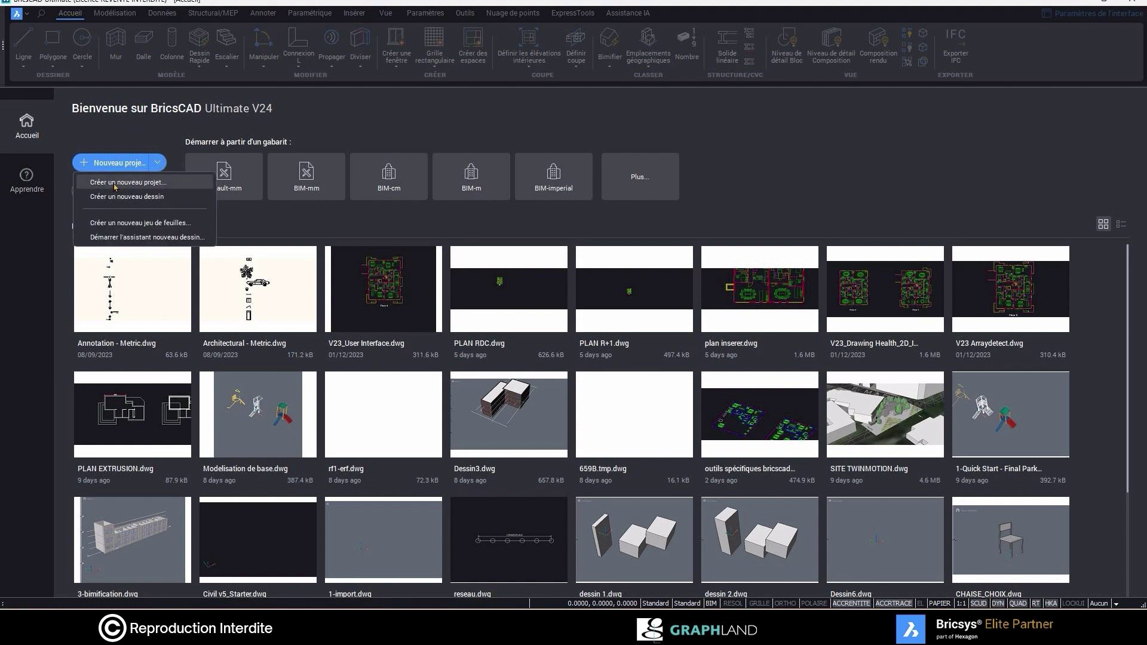
{"action": "left_click", "coordinate": [166, 184]}
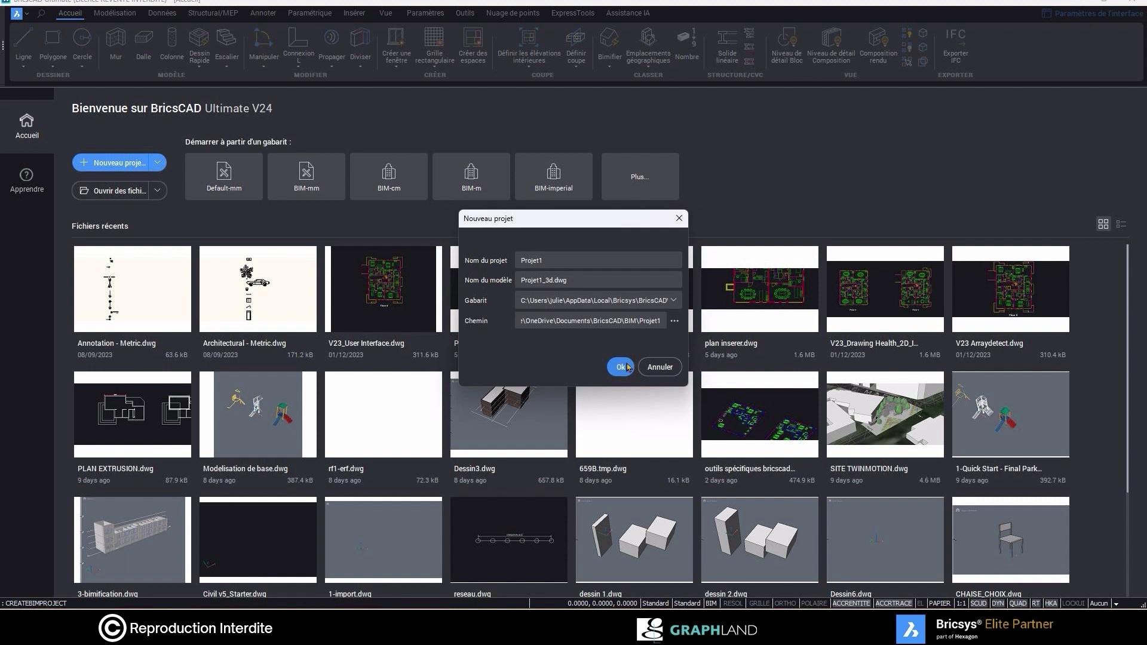
{"action": "left_click", "coordinate": [623, 365]}
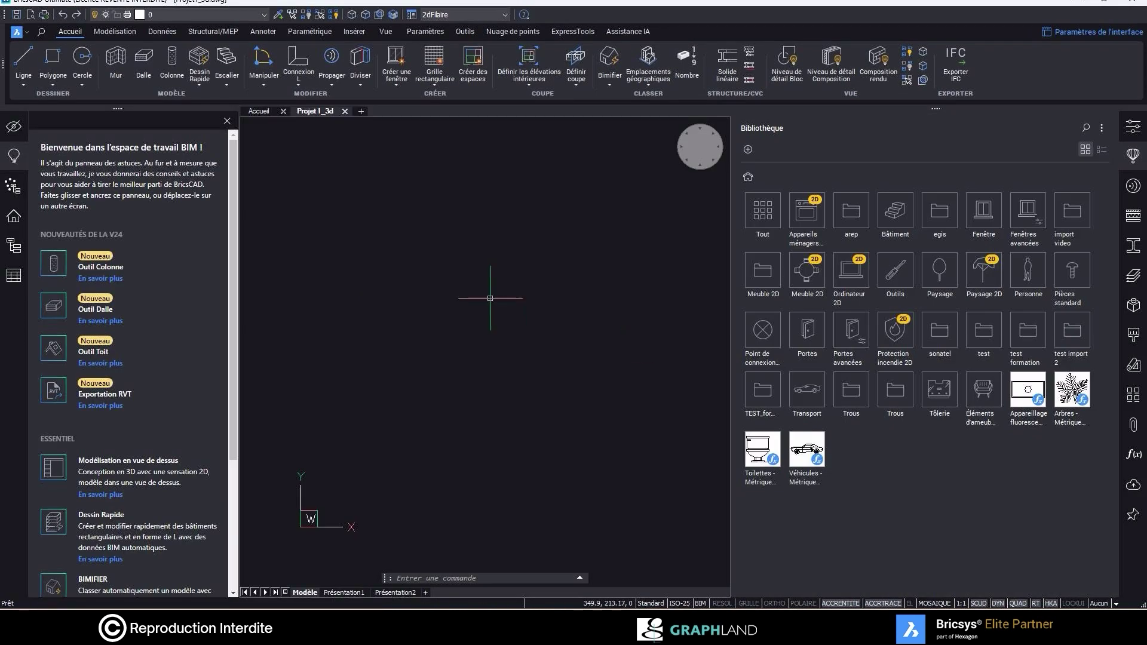
Dismiss the Enregistrer sous dialog and switch Projet1_3d to the Dessin workspace.
{"action": "left_click", "coordinate": [16, 32]}
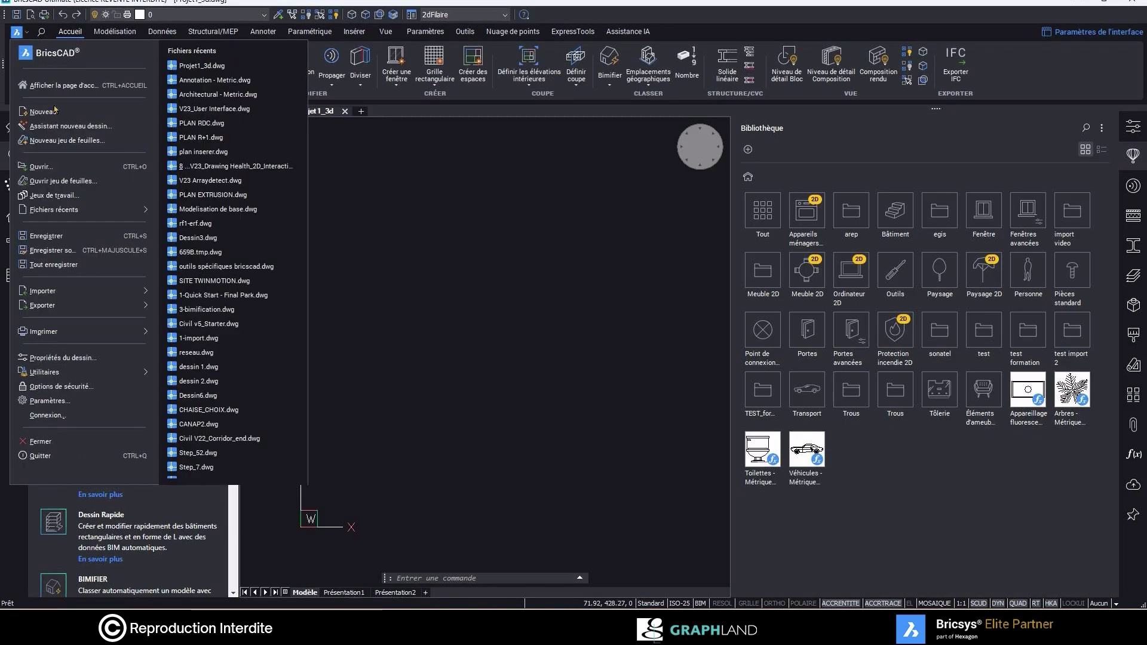
{"action": "left_click", "coordinate": [53, 251]}
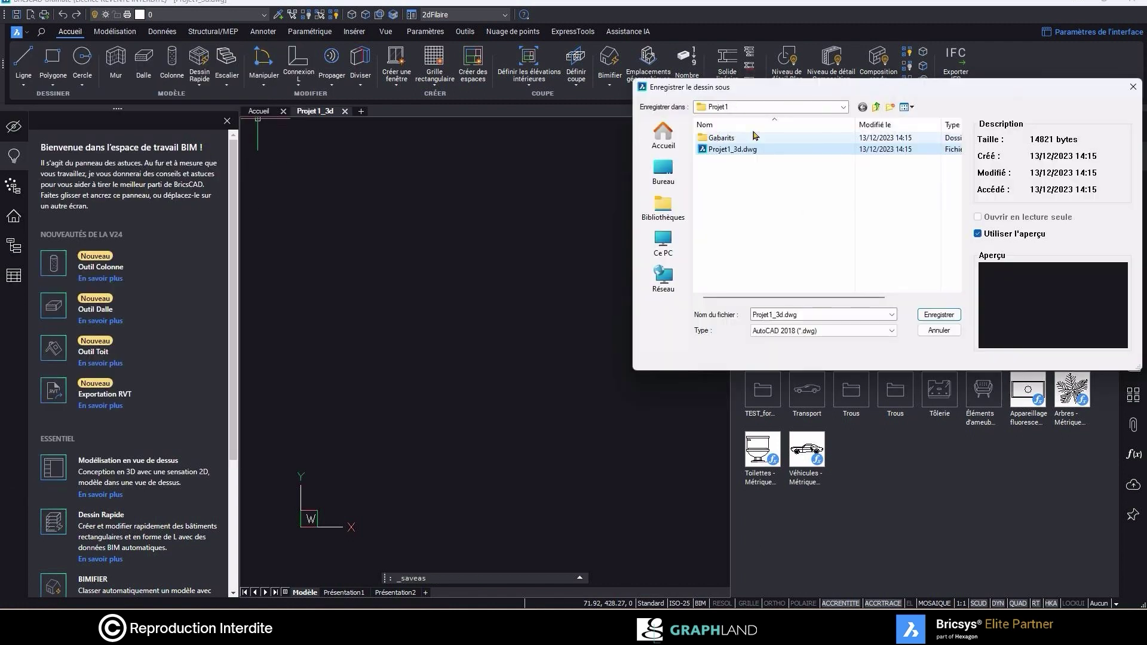
{"action": "left_click", "coordinate": [1138, 88]}
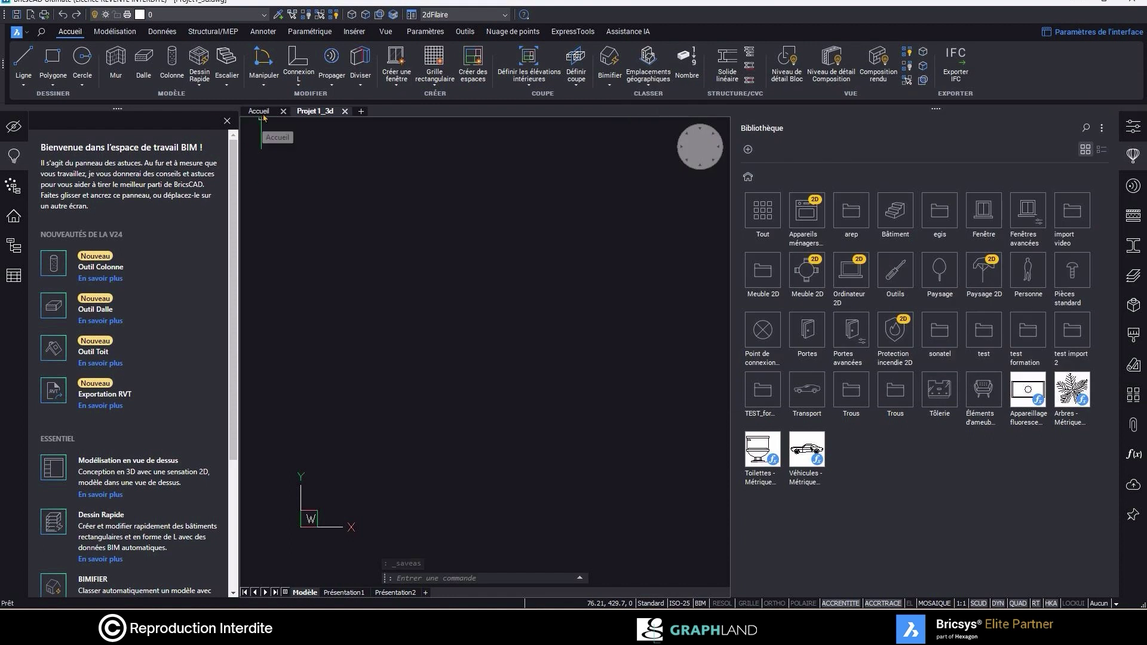
{"action": "left_click", "coordinate": [706, 605]}
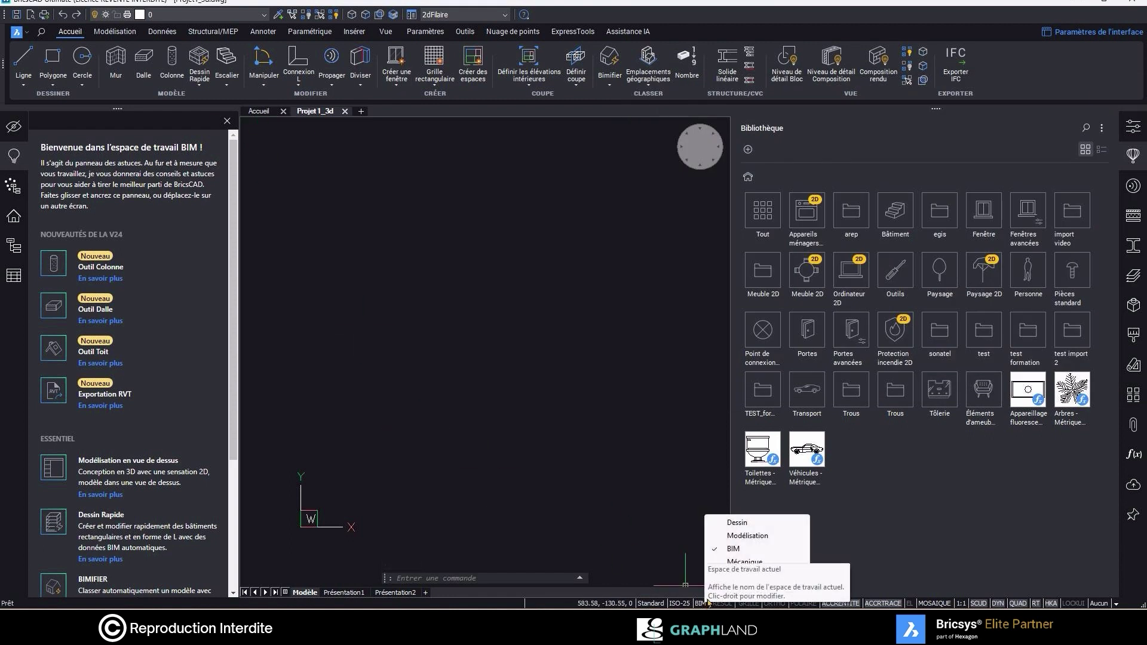
{"action": "left_click", "coordinate": [734, 525]}
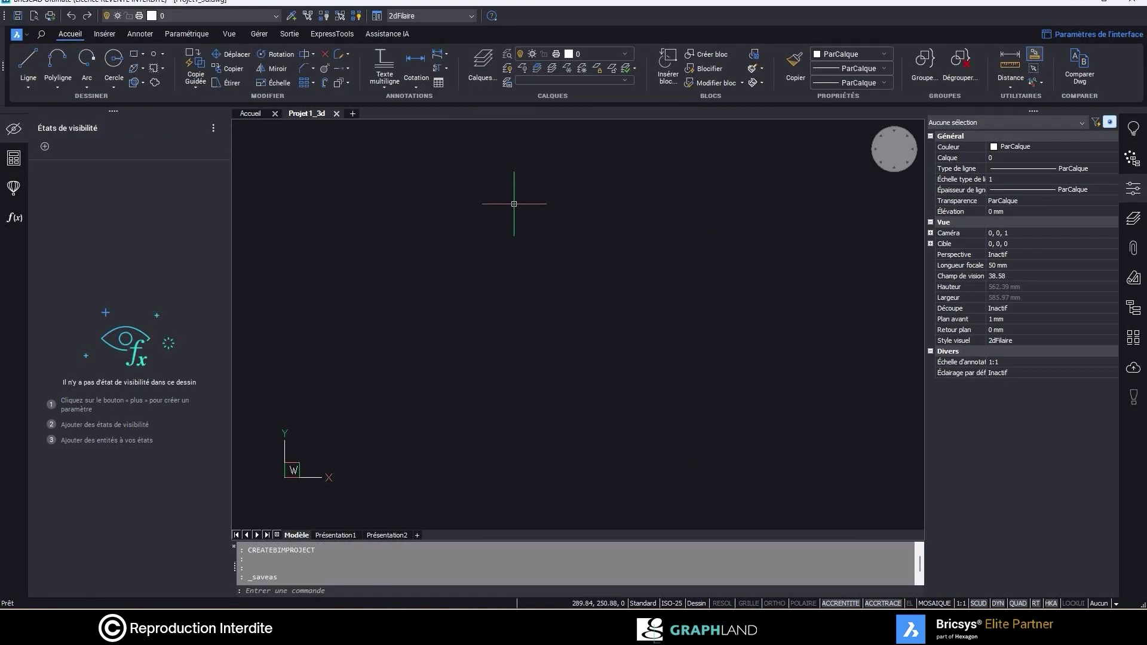
{"action": "left_click", "coordinate": [42, 36]}
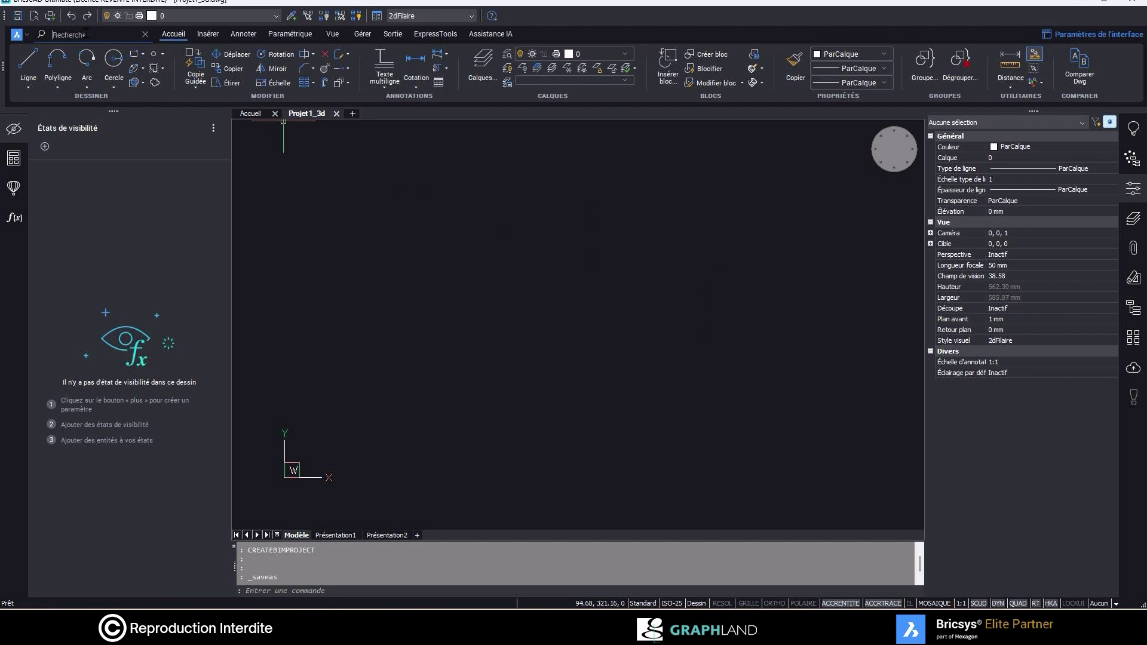
{"action": "type", "text": "LIGNE"}
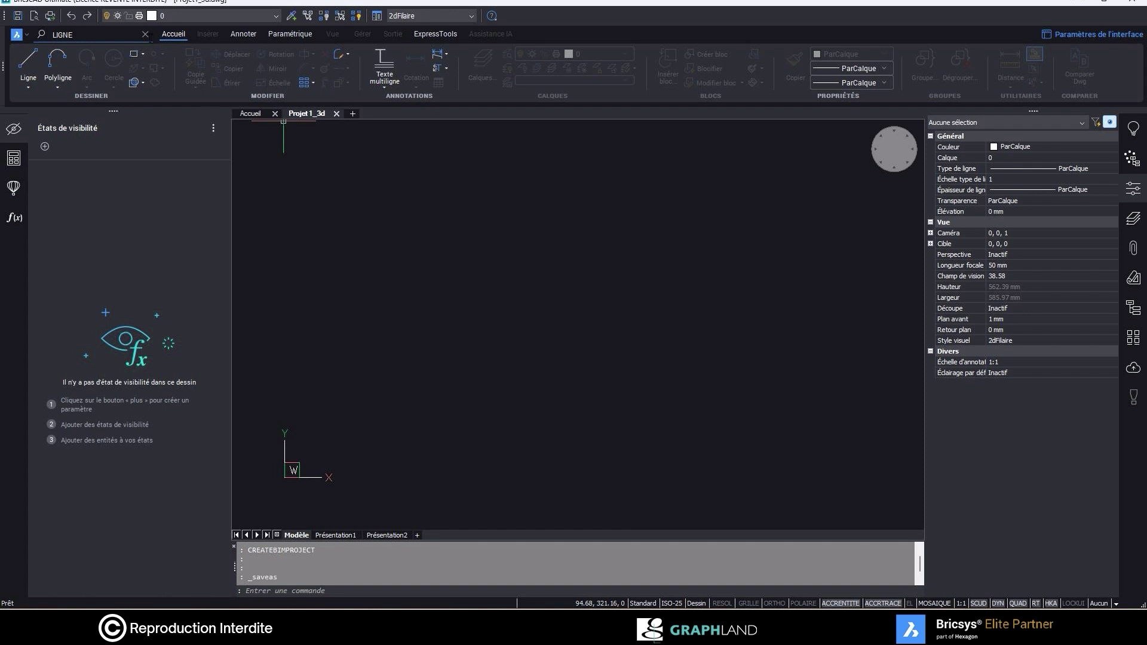
{"action": "left_click", "coordinate": [145, 35]}
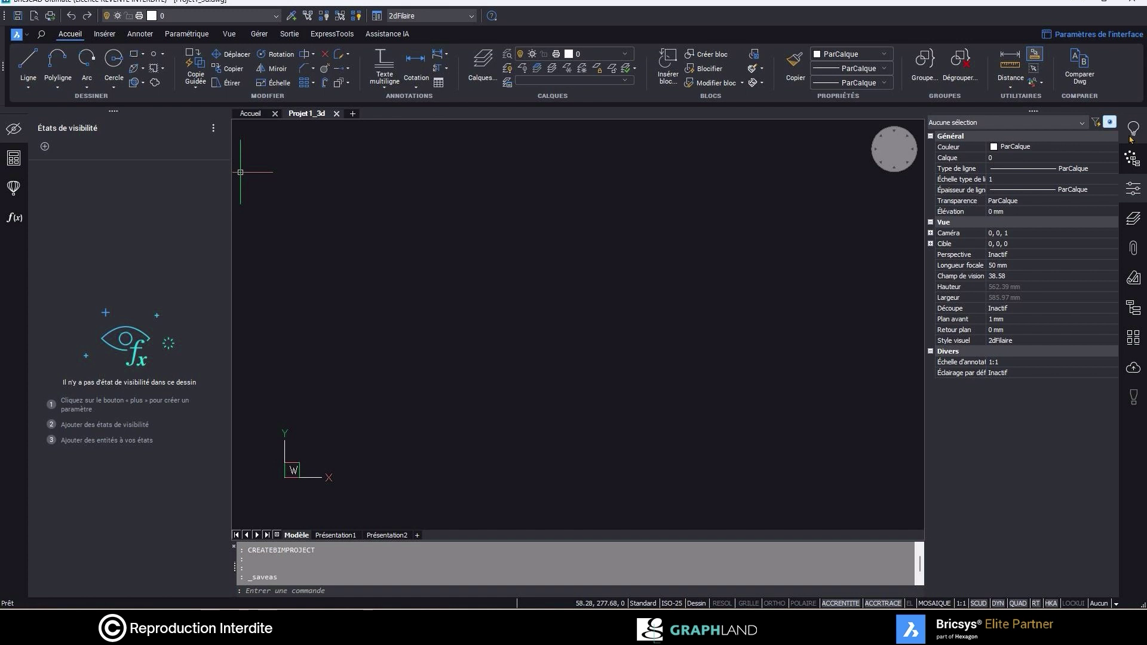
Show the Astuces tips panel and start the Cercle command.
{"action": "left_click", "coordinate": [1130, 160]}
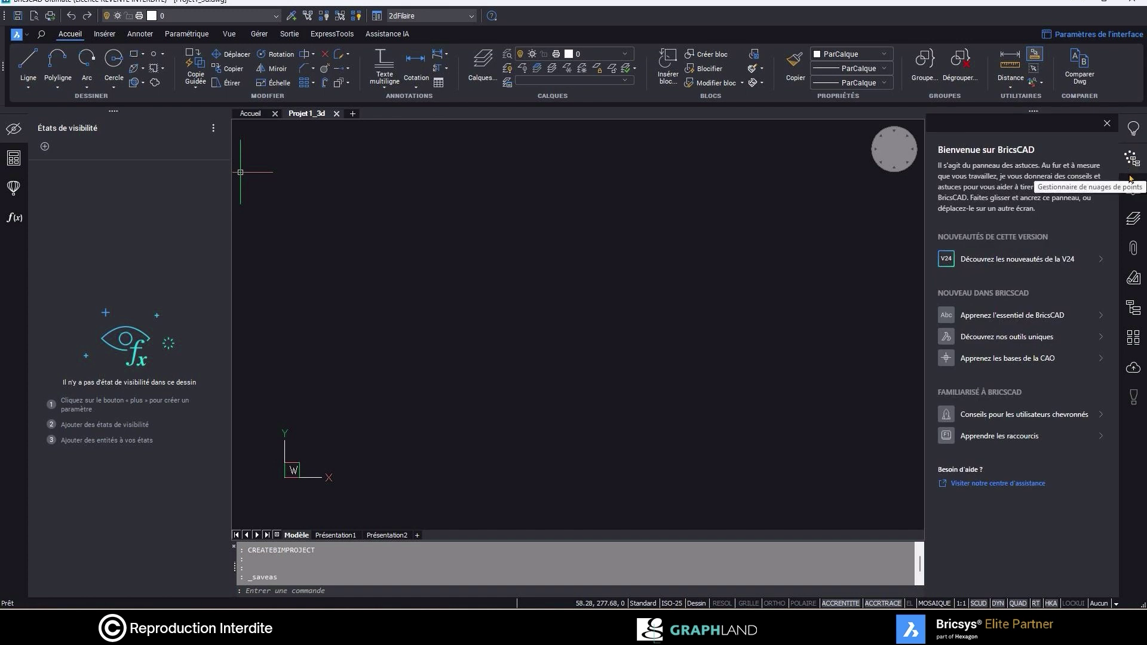
{"action": "right_click", "coordinate": [1133, 135]}
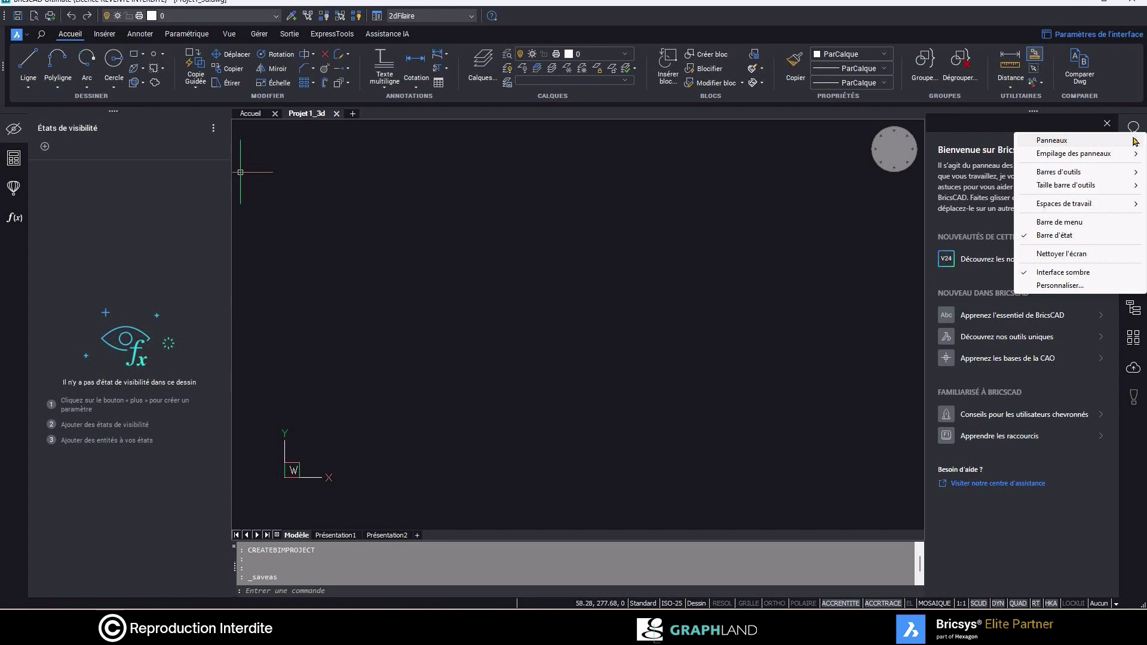
{"action": "mouse_move", "coordinate": [1053, 139]}
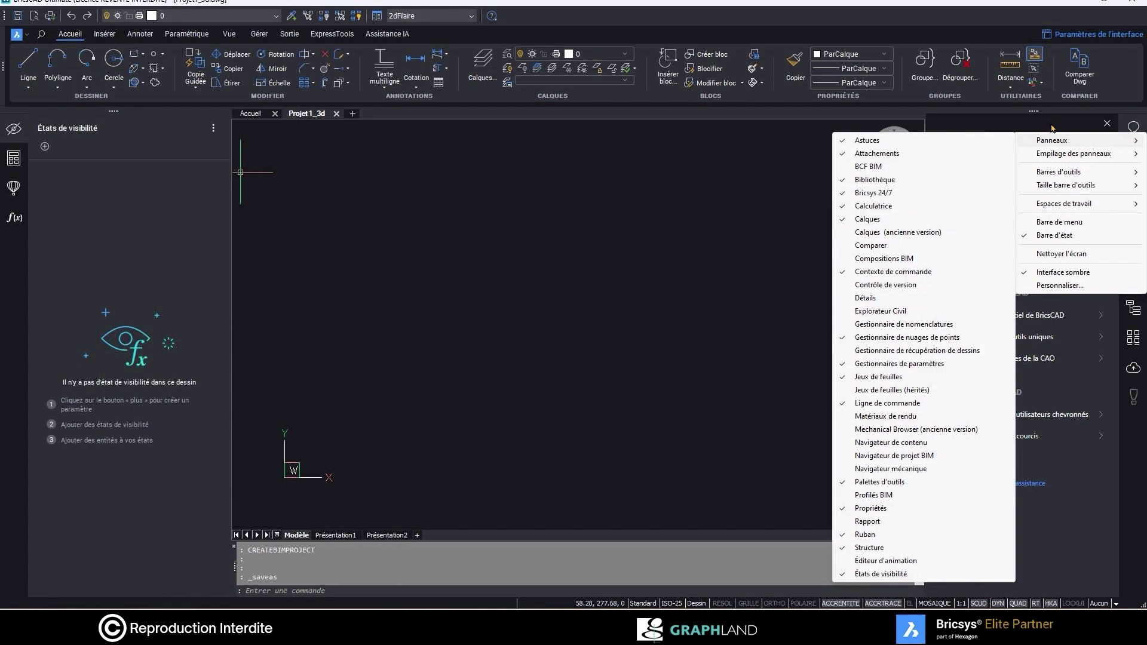
{"action": "left_click", "coordinate": [1051, 128]}
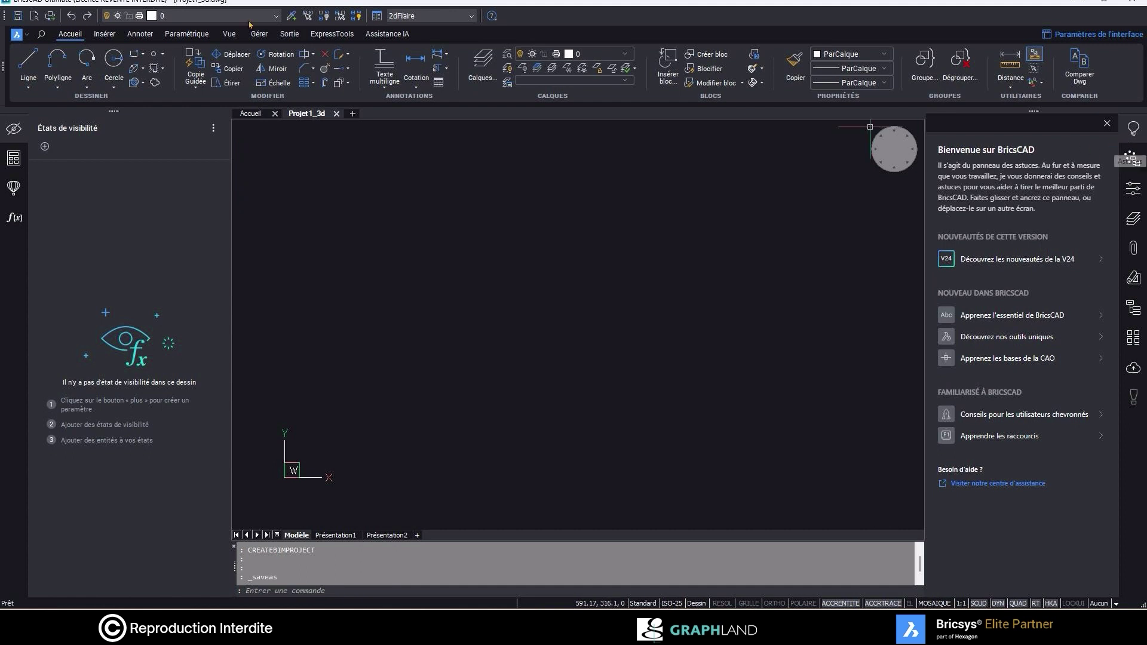
{"action": "left_click", "coordinate": [114, 60]}
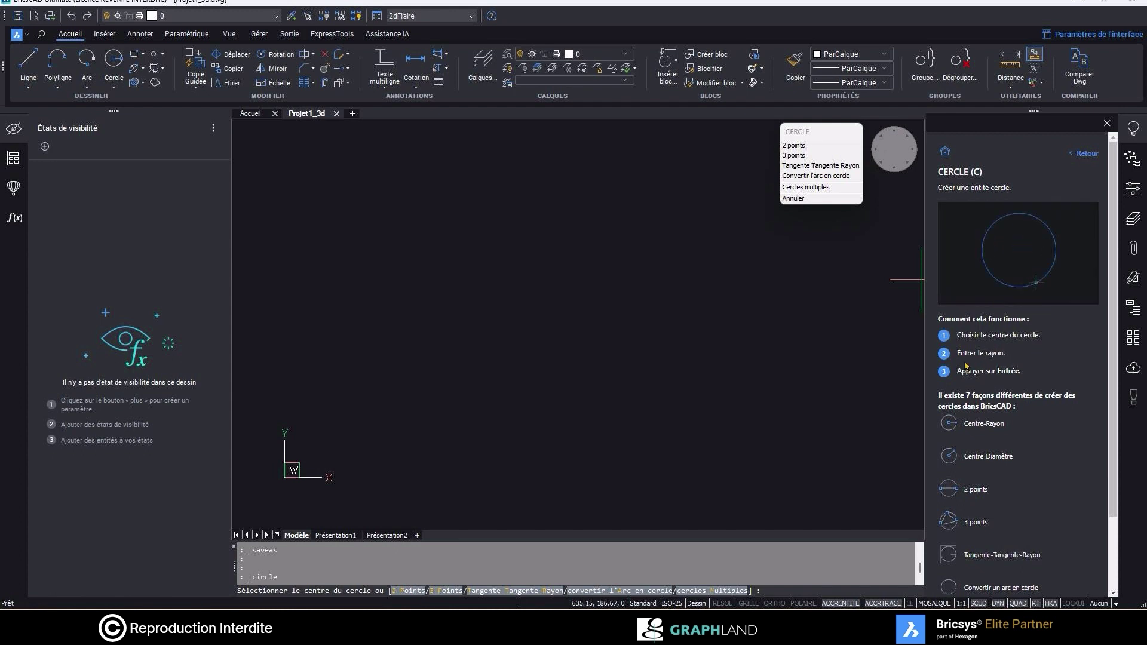
Draw a circle in the empty model space, cancelling the guided copy command.
{"action": "left_click", "coordinate": [575, 252]}
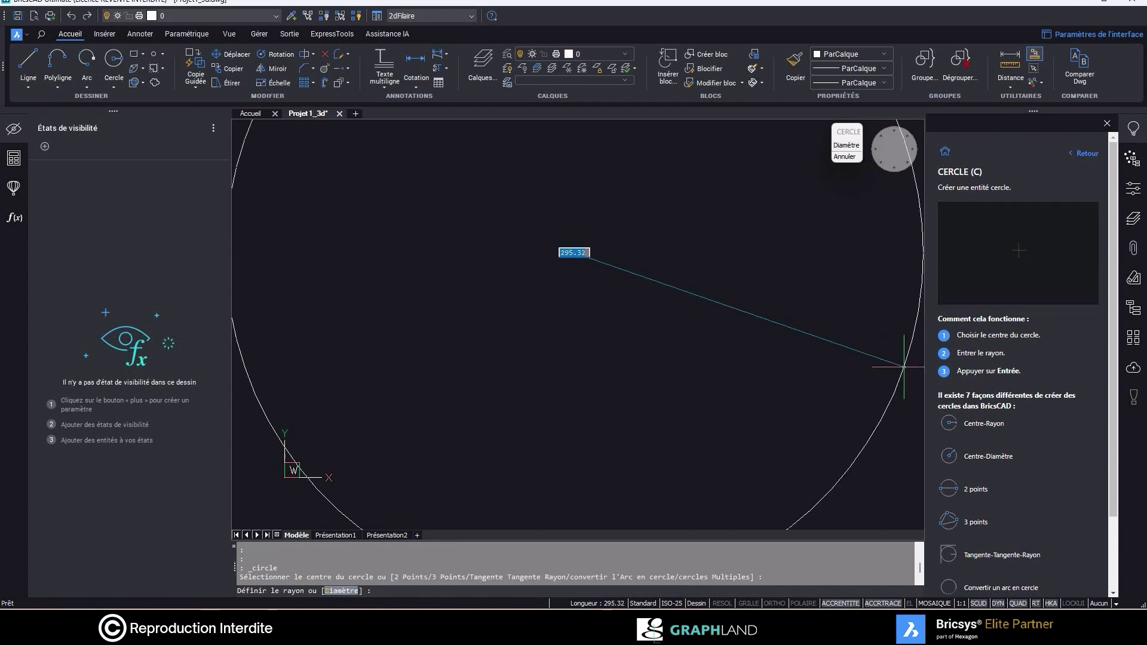
{"action": "left_click", "coordinate": [630, 265]}
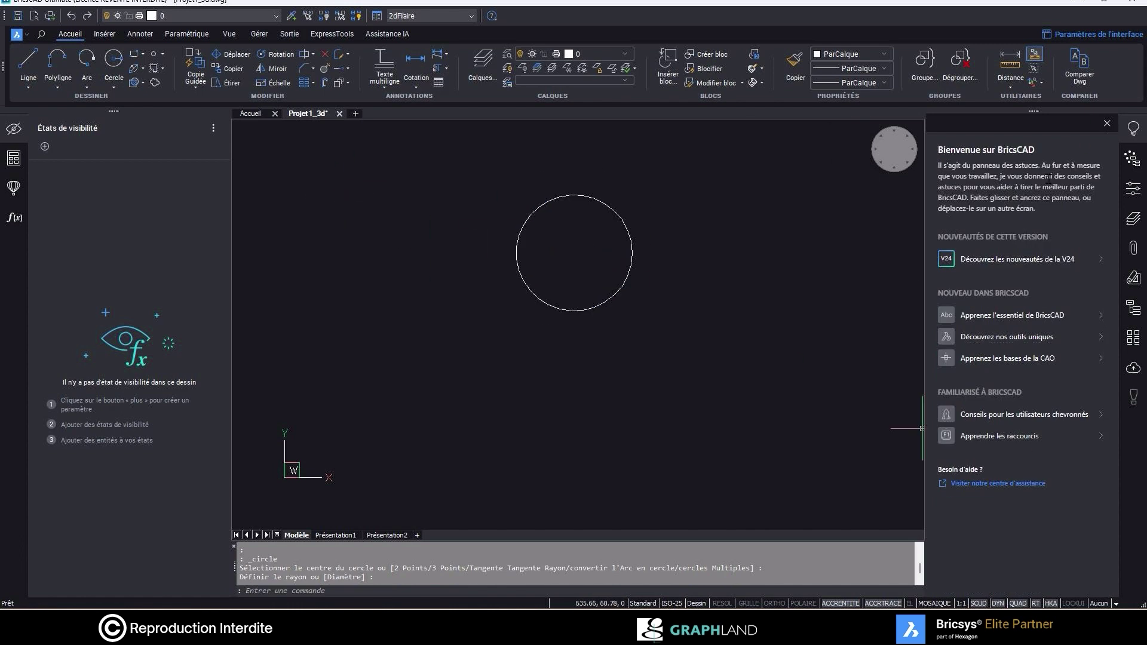
{"action": "left_click", "coordinate": [196, 66]}
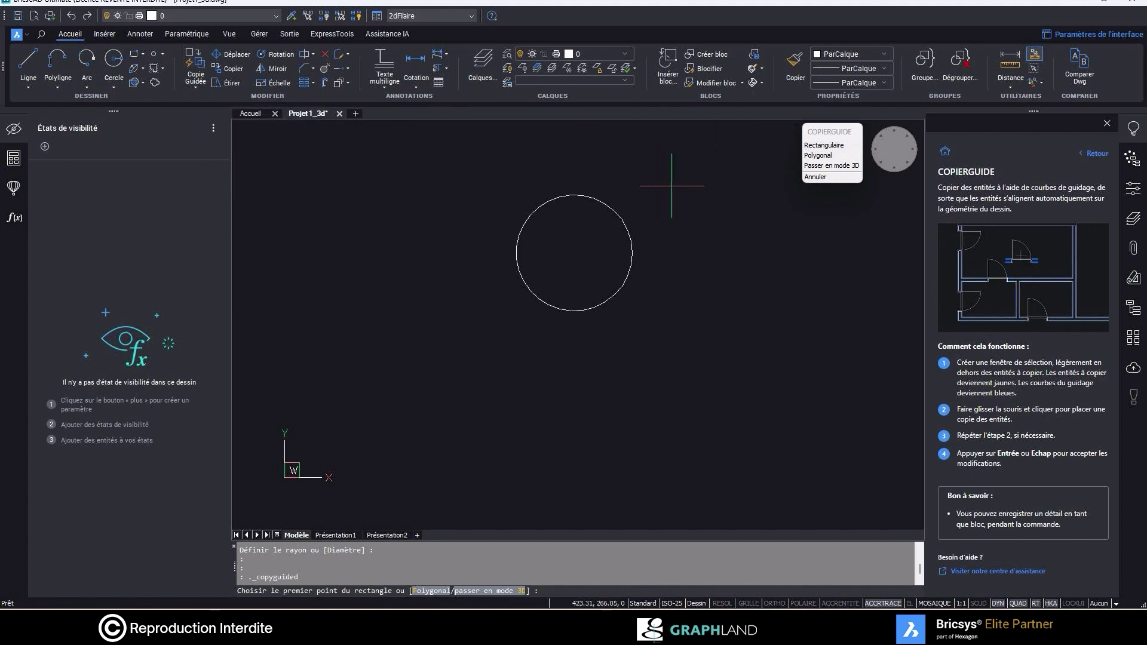
{"action": "key", "text": "Escape"}
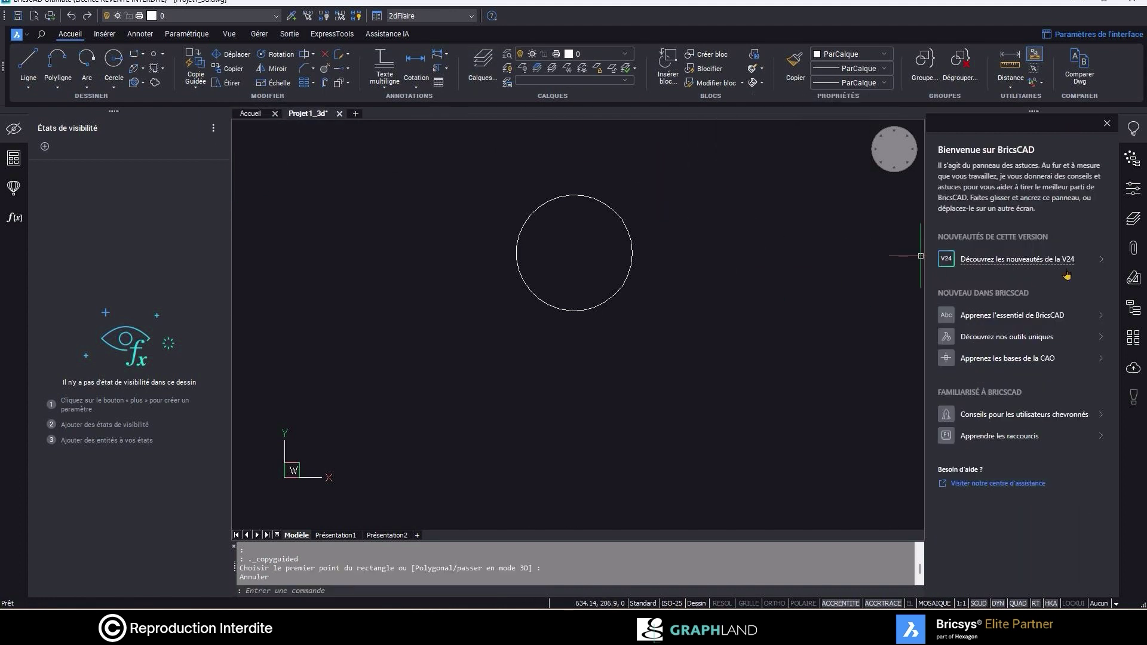
Open and scroll through the 'Découvrez les nouveautés de la V24' tips list.
{"action": "left_click", "coordinate": [1030, 268]}
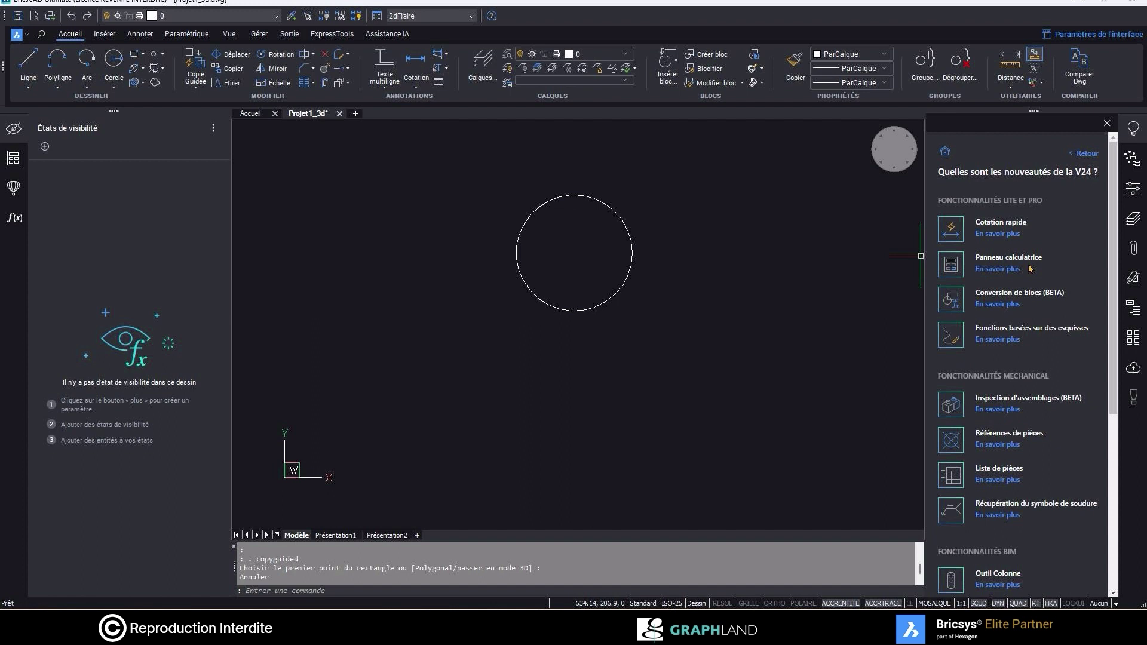
{"action": "scroll", "coordinate": [1003, 259], "scroll_direction": "down", "scroll_amount": 2}
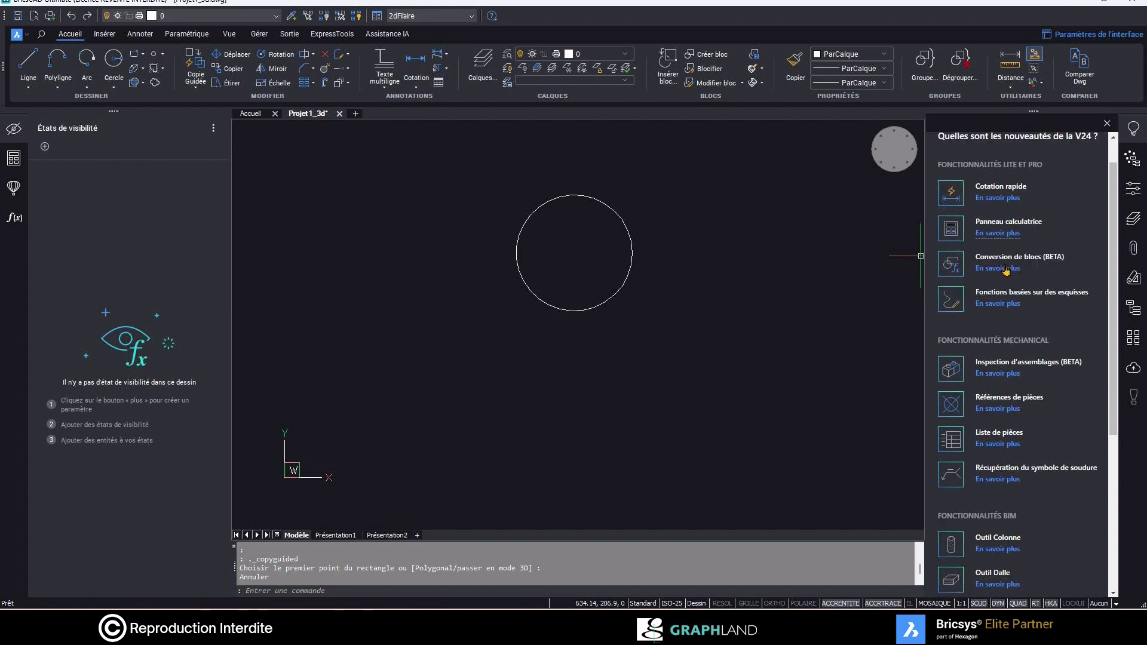
{"action": "scroll", "coordinate": [1002, 274], "scroll_direction": "down", "scroll_amount": 3}
{"action": "scroll", "coordinate": [1004, 287], "scroll_direction": "down", "scroll_amount": 2}
{"action": "scroll", "coordinate": [1003, 287], "scroll_direction": "down", "scroll_amount": 1}
{"action": "scroll", "coordinate": [1005, 519], "scroll_direction": "up", "scroll_amount": 4}
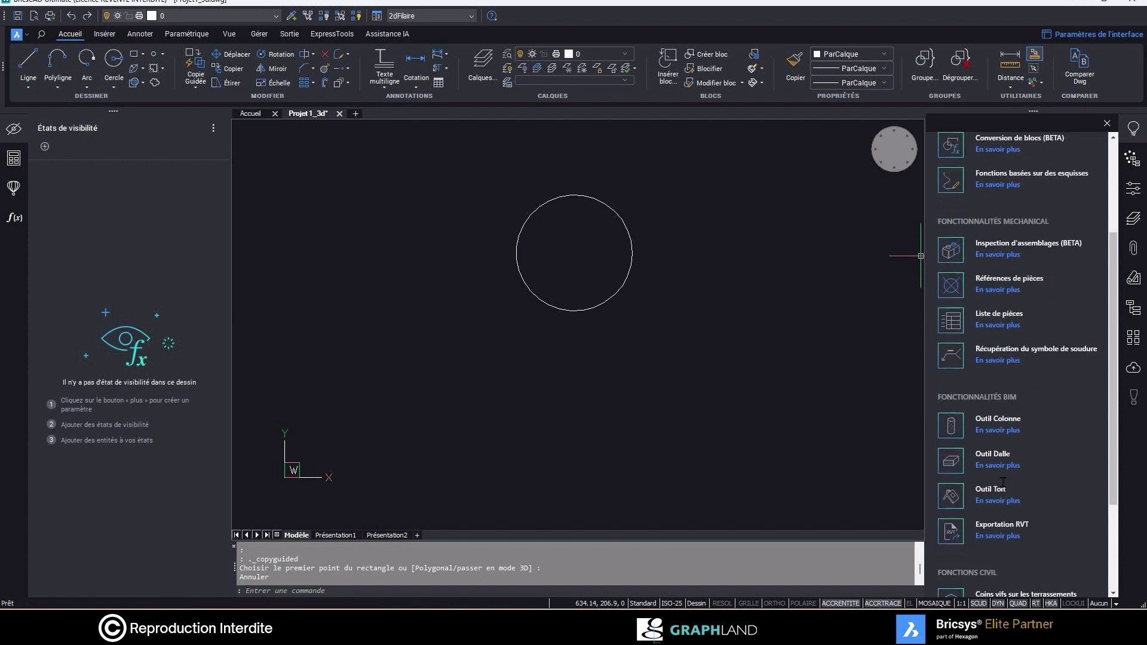
{"action": "scroll", "coordinate": [1006, 487], "scroll_direction": "up", "scroll_amount": 4}
{"action": "scroll", "coordinate": [998, 454], "scroll_direction": "up", "scroll_amount": 1}
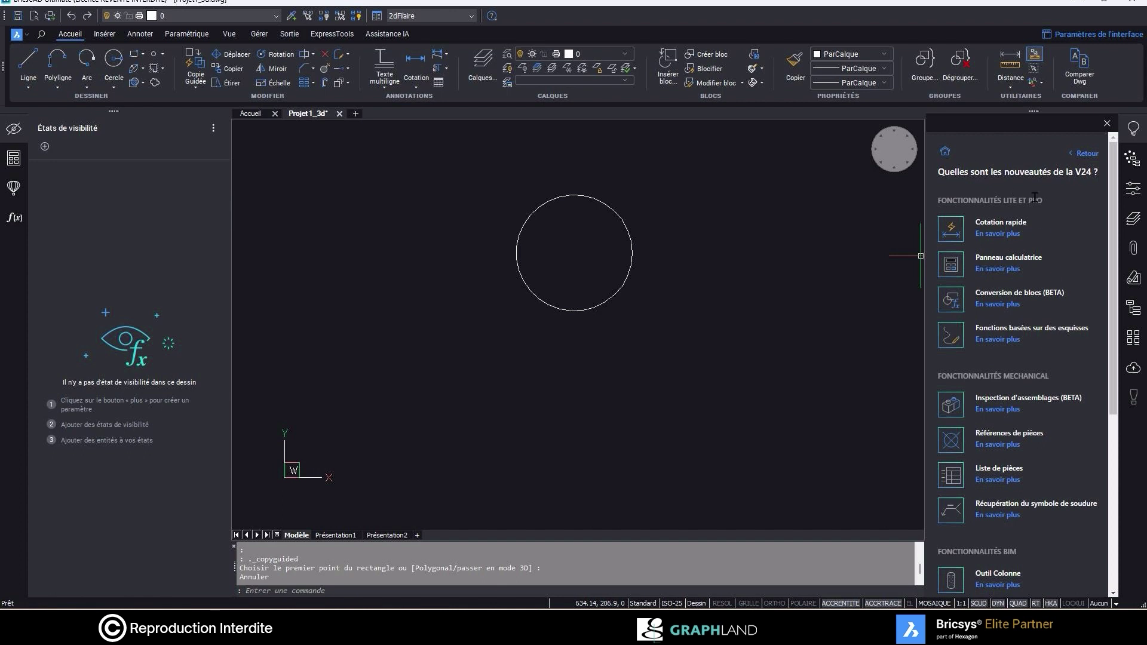
{"action": "left_click_drag", "start_coordinate": [1041, 198], "coordinate": [989, 201]}
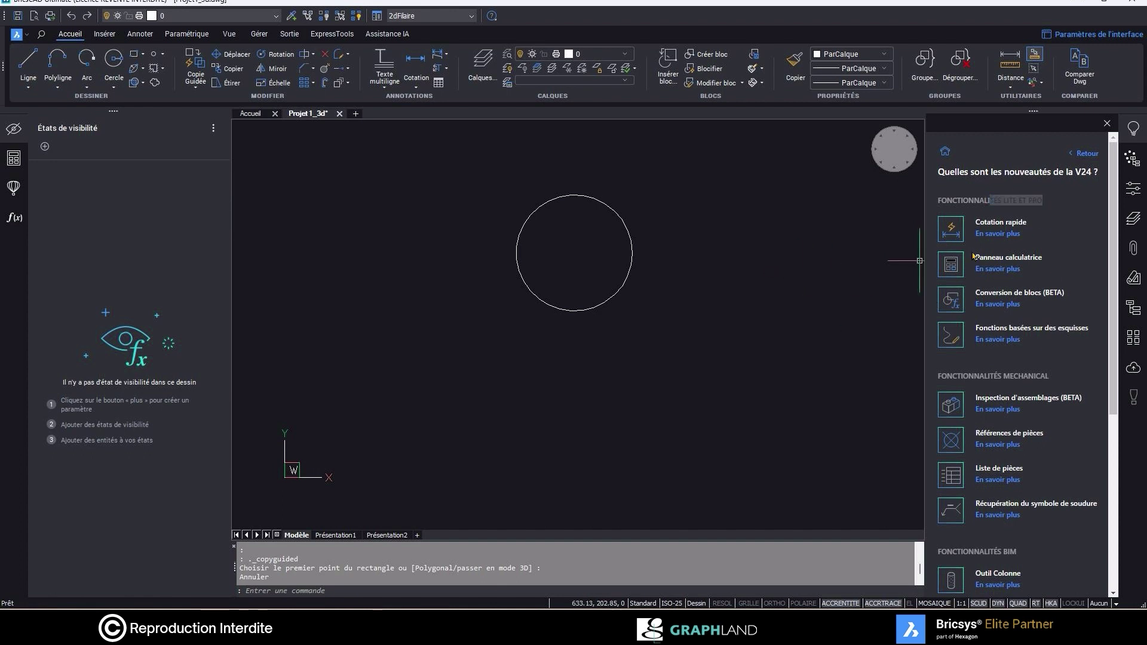
Select the circle with a window and delete it.
{"action": "left_click", "coordinate": [660, 266]}
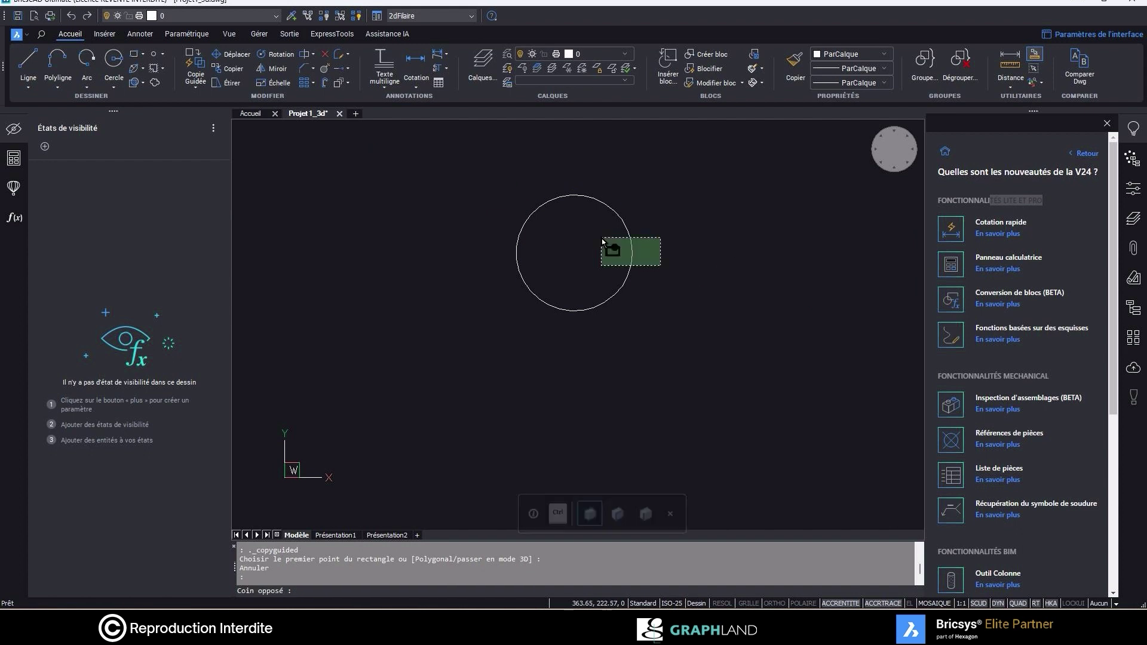
{"action": "left_click", "coordinate": [602, 240]}
{"action": "key", "text": "Delete"}
Draw three overlapping rectangles of similar size with the rectangle command.
{"action": "left_click", "coordinate": [134, 54]}
{"action": "left_click", "coordinate": [361, 228]}
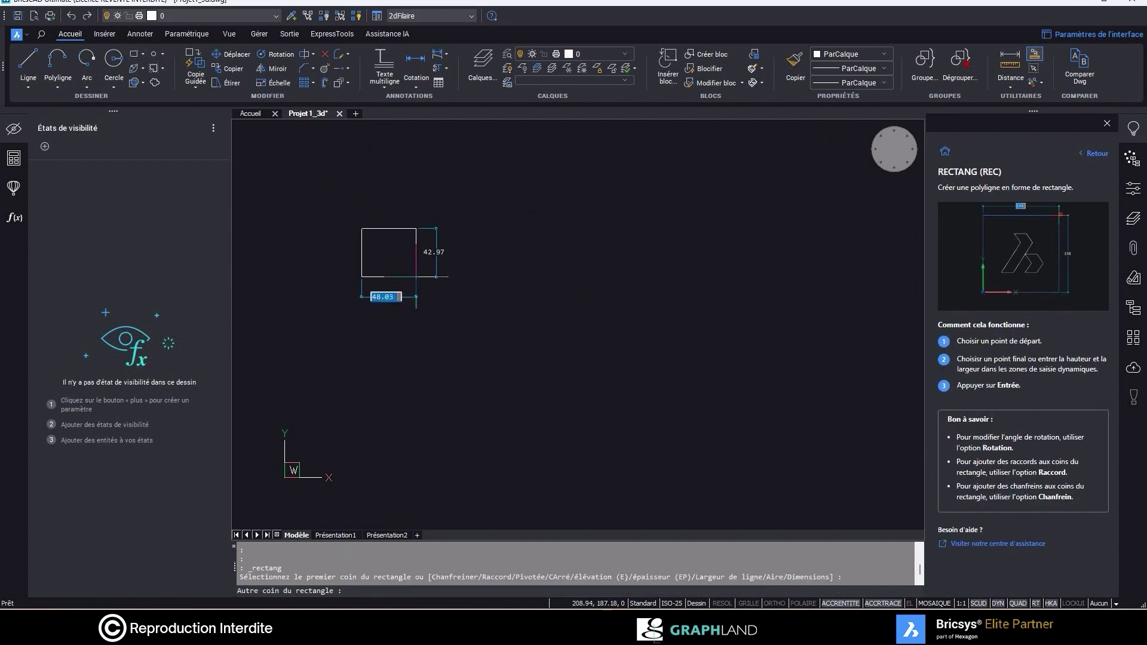
{"action": "left_click", "coordinate": [423, 285]}
{"action": "key", "text": "Return"}
{"action": "left_click", "coordinate": [393, 257]}
{"action": "left_click", "coordinate": [474, 323]}
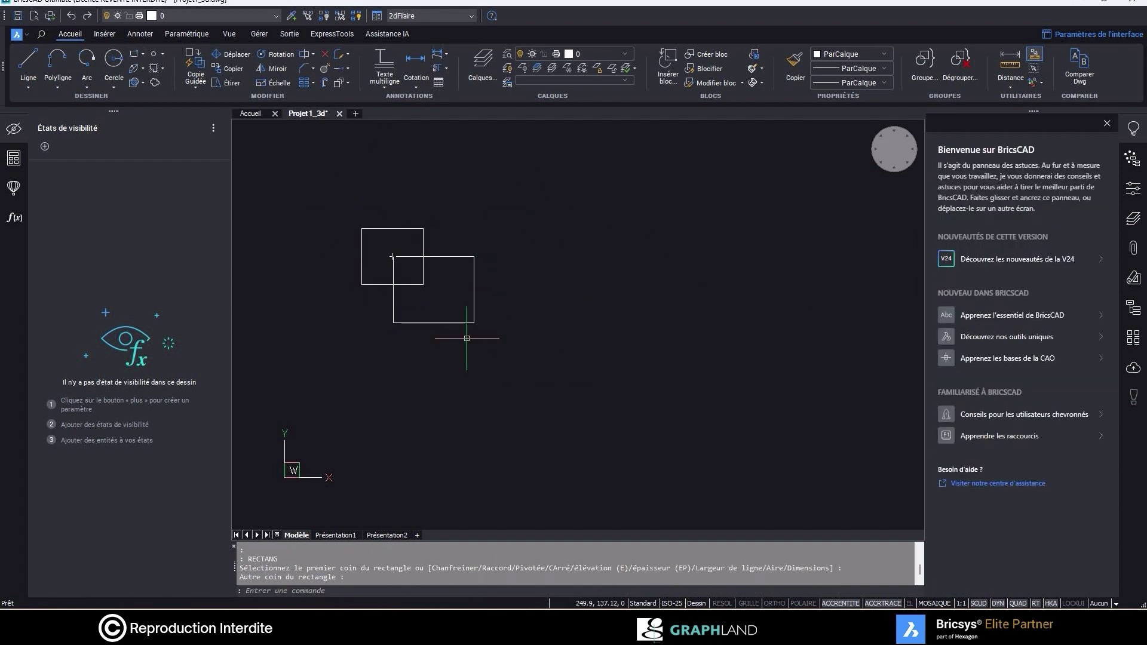
{"action": "key", "text": "Return"}
{"action": "left_click", "coordinate": [351, 299]}
{"action": "left_click", "coordinate": [422, 360]}
{"action": "left_click", "coordinate": [499, 378]}
Select all three rectangles.
{"action": "left_click", "coordinate": [343, 206]}
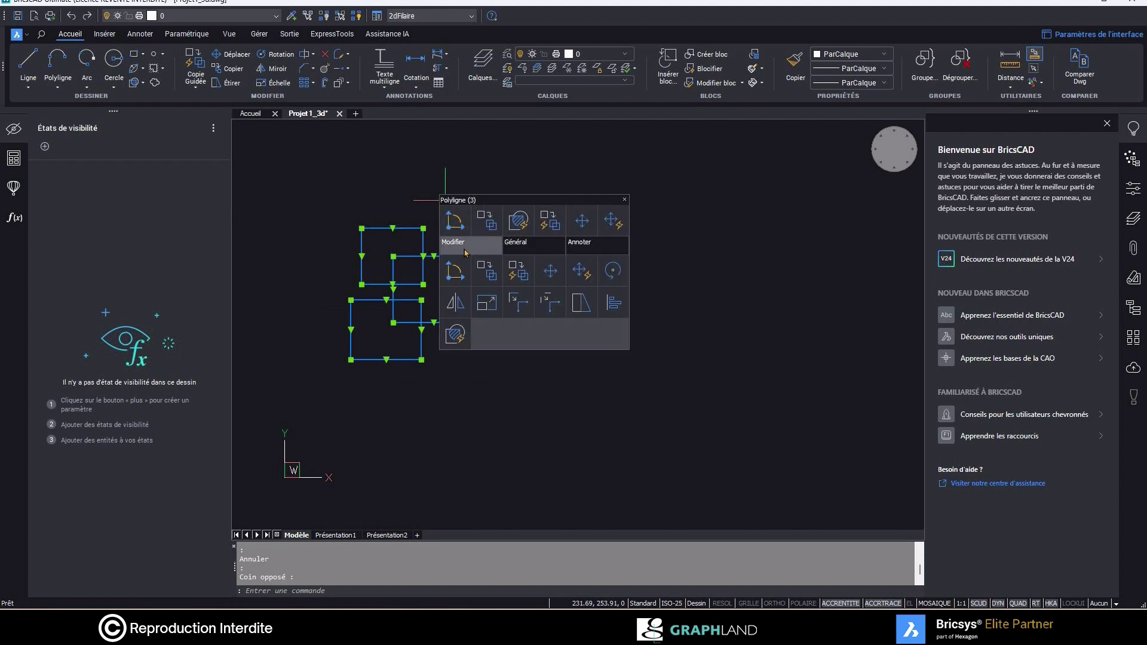
{"action": "key", "text": "Escape"}
{"action": "scroll", "coordinate": [410, 307], "scroll_direction": "up", "scroll_amount": 3}
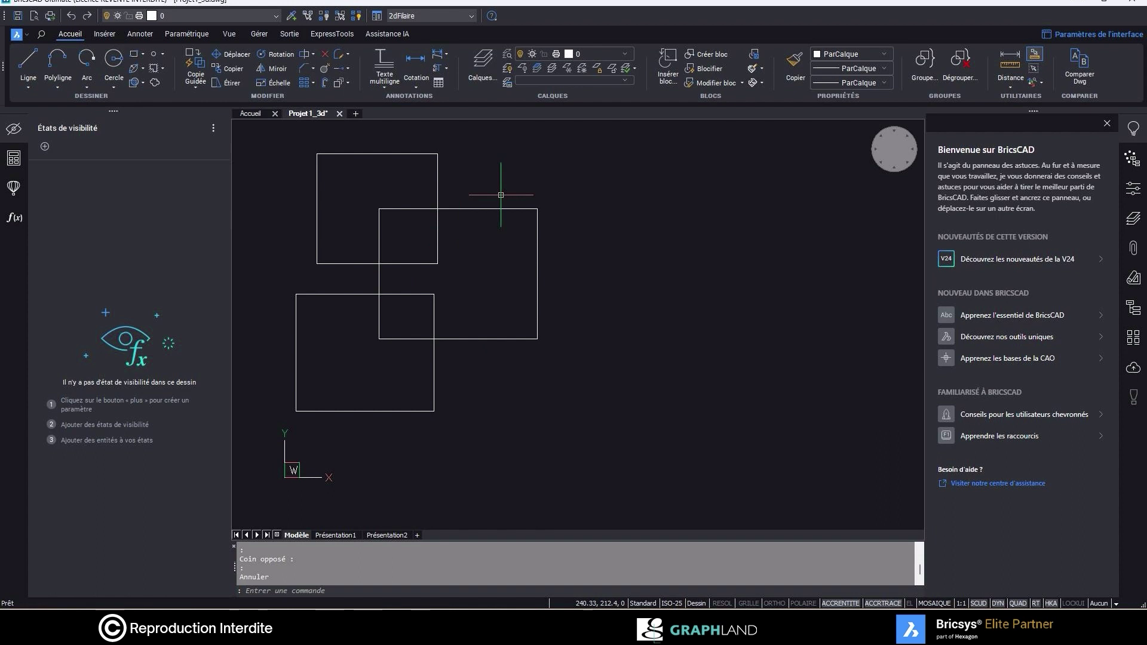
{"action": "left_click", "coordinate": [564, 183]}
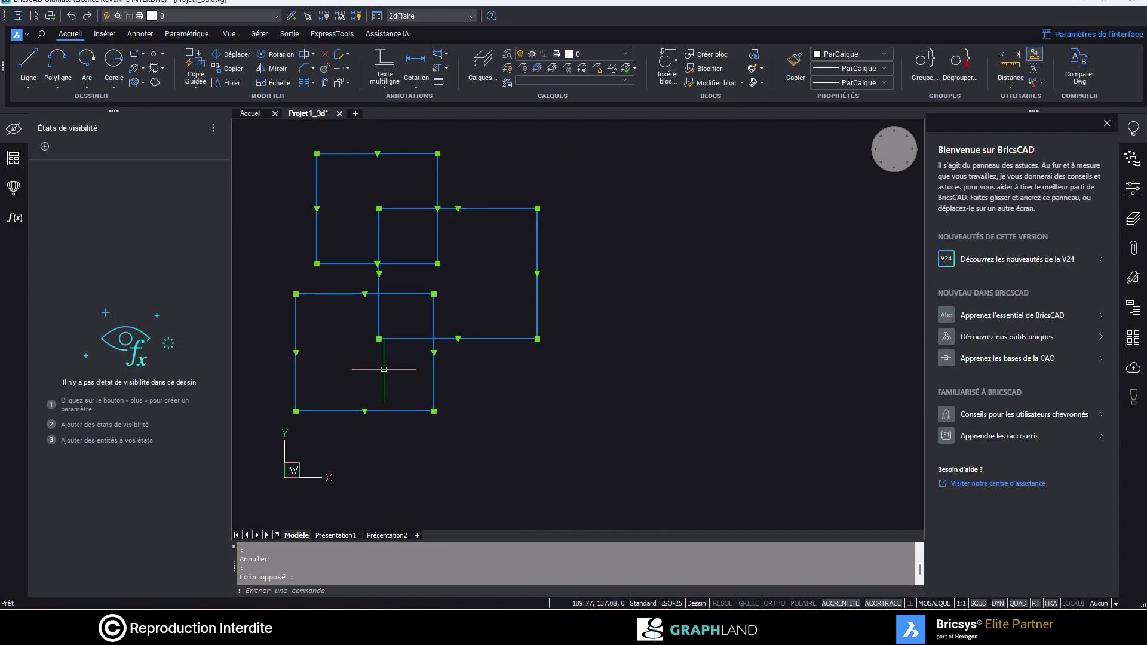
Place a chained vertical quick dimension (COTRAP) right of the rectangles.
{"action": "type", "text": "cotrap"}
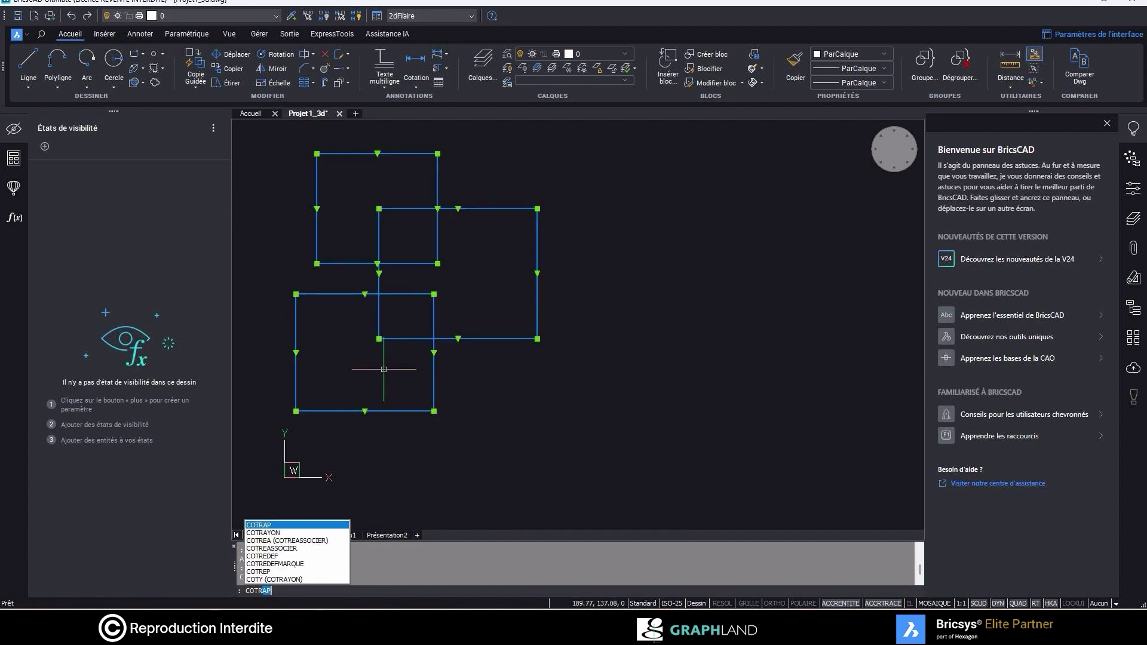
{"action": "key", "text": "Return"}
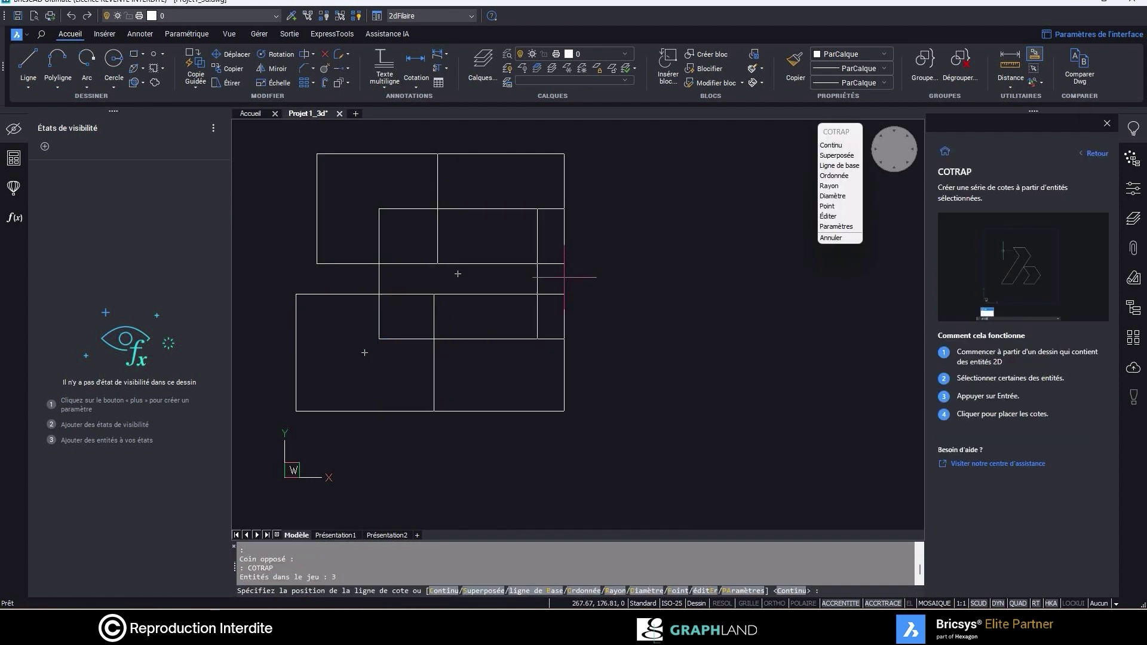
{"action": "left_click", "coordinate": [587, 278]}
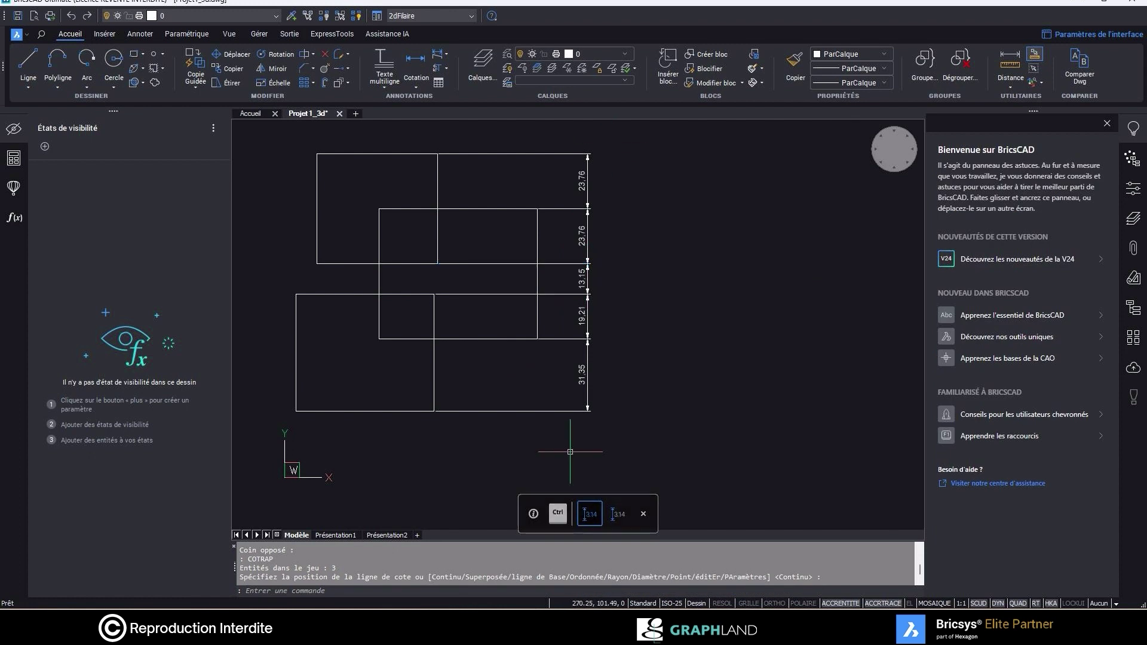
Add a chained horizontal dimension row below the rectangles using Annoter > Cotation rapide.
{"action": "middle_click_drag", "start_coordinate": [488, 432], "coordinate": [546, 443]}
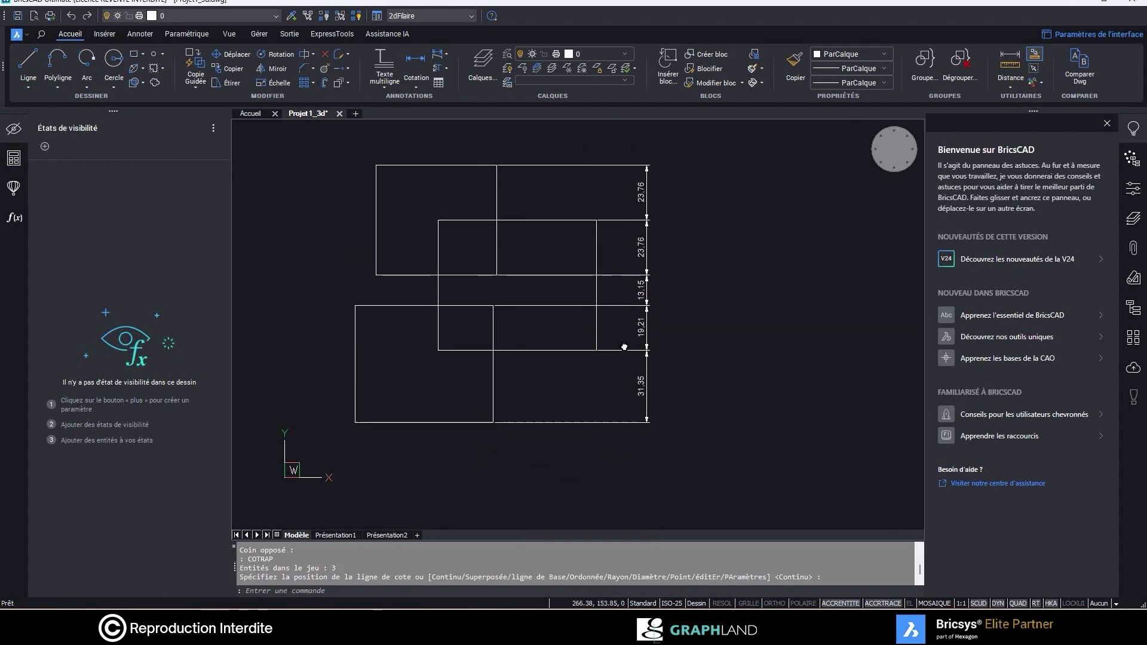
{"action": "left_click", "coordinate": [271, 151]}
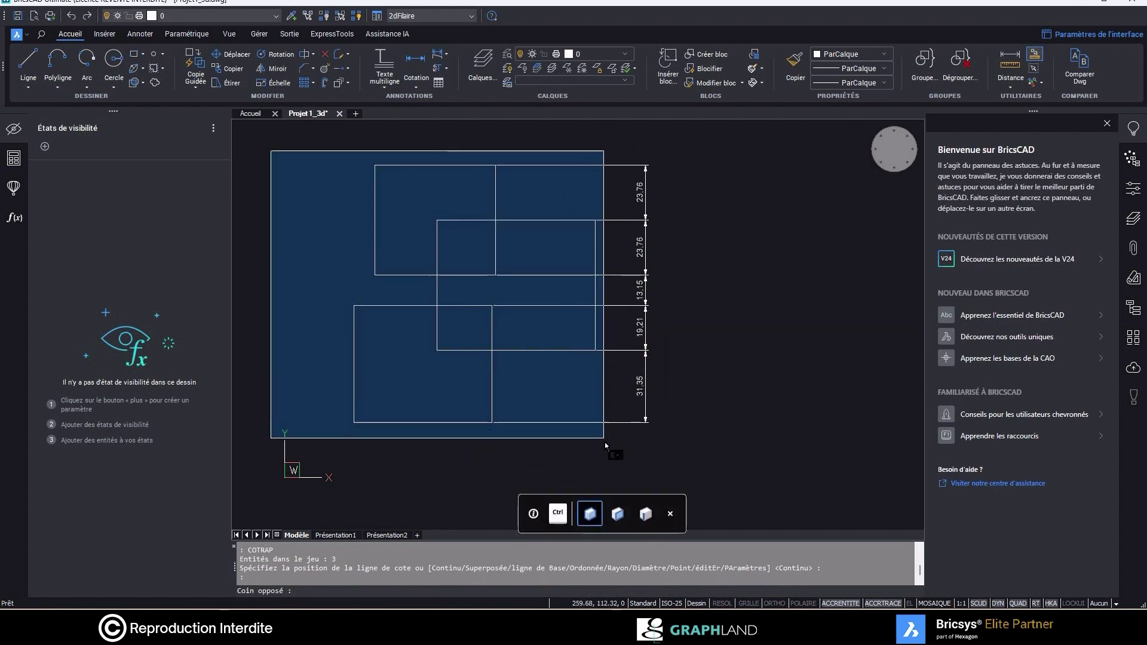
{"action": "left_click", "coordinate": [604, 443]}
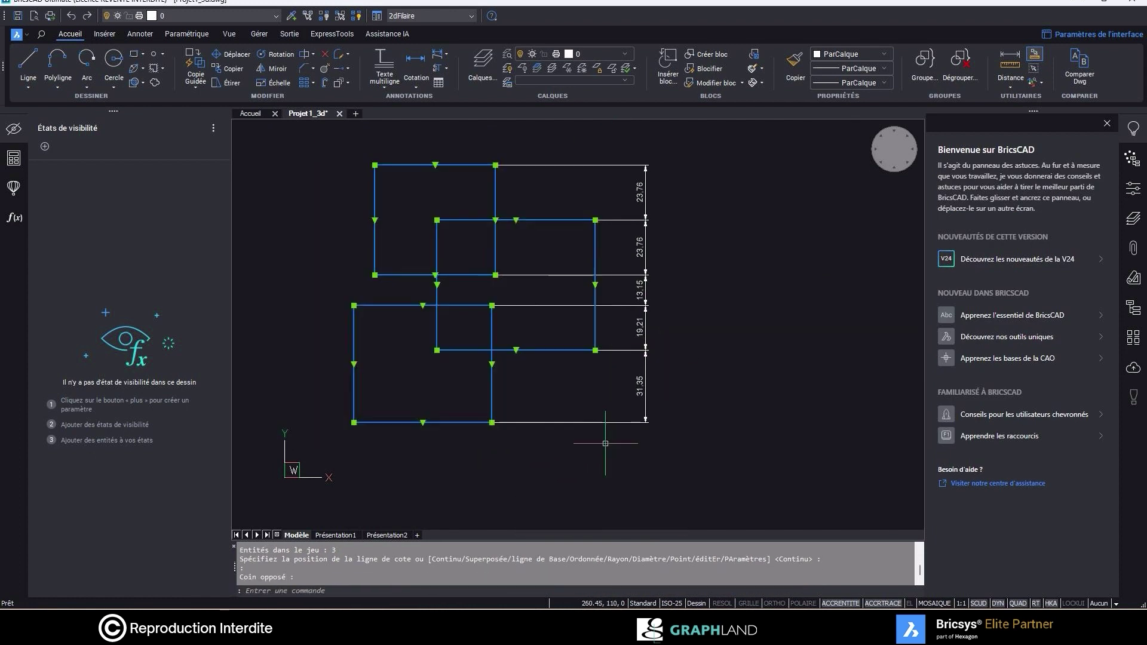
{"action": "left_click", "coordinate": [416, 84]}
{"action": "left_click", "coordinate": [447, 128]}
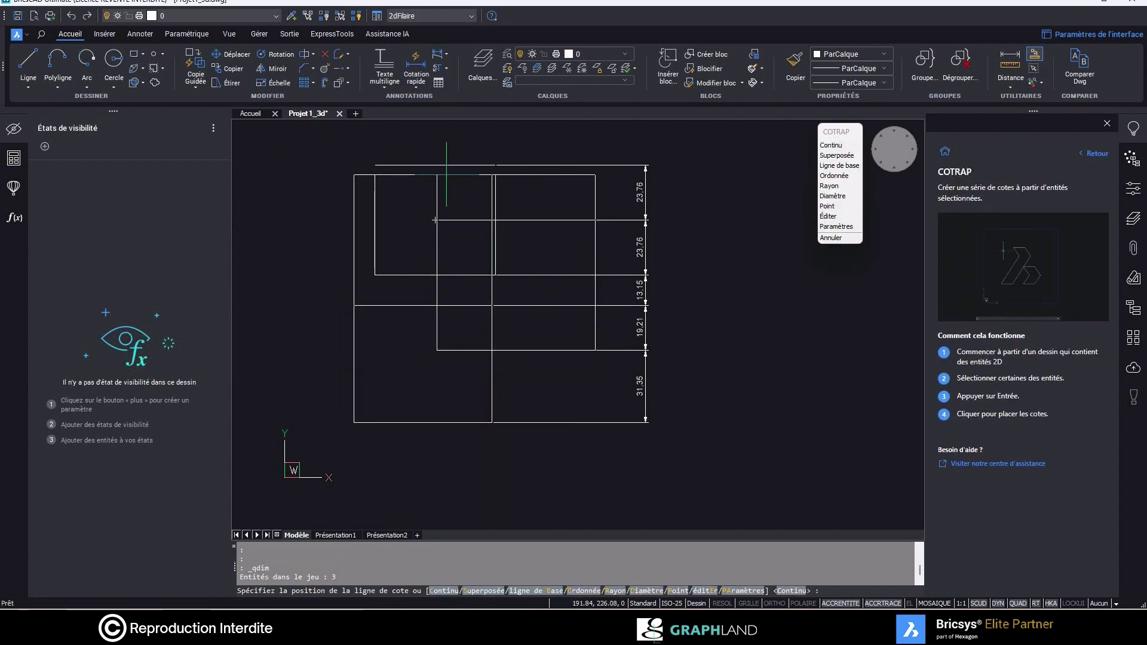
{"action": "left_click", "coordinate": [494, 474]}
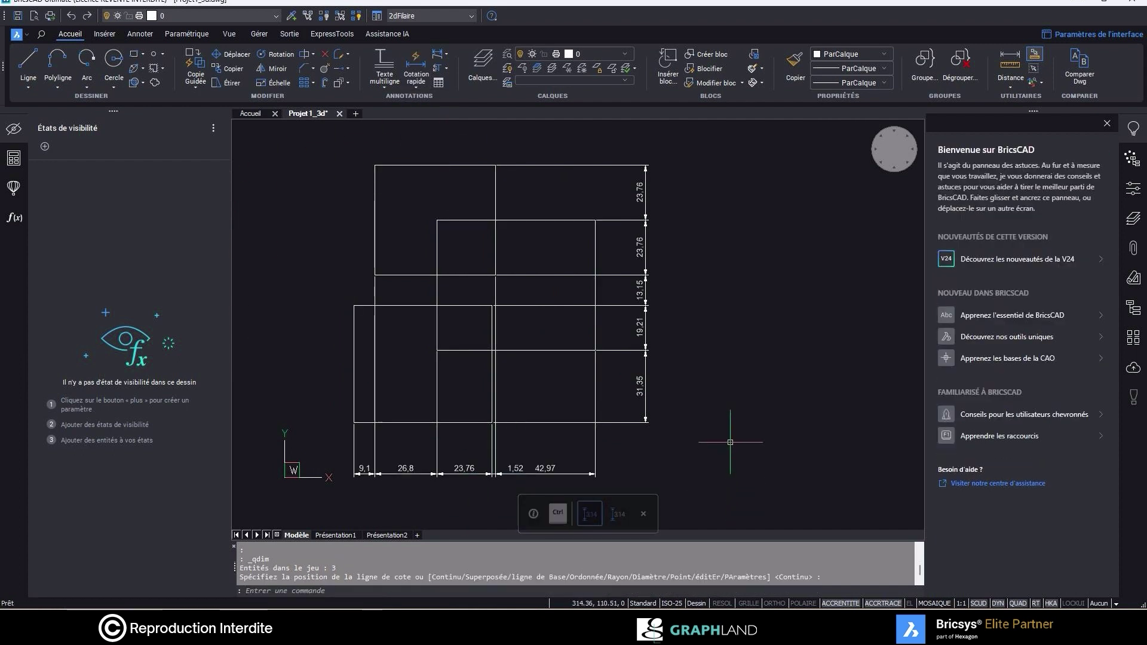
{"action": "key", "text": "Return"}
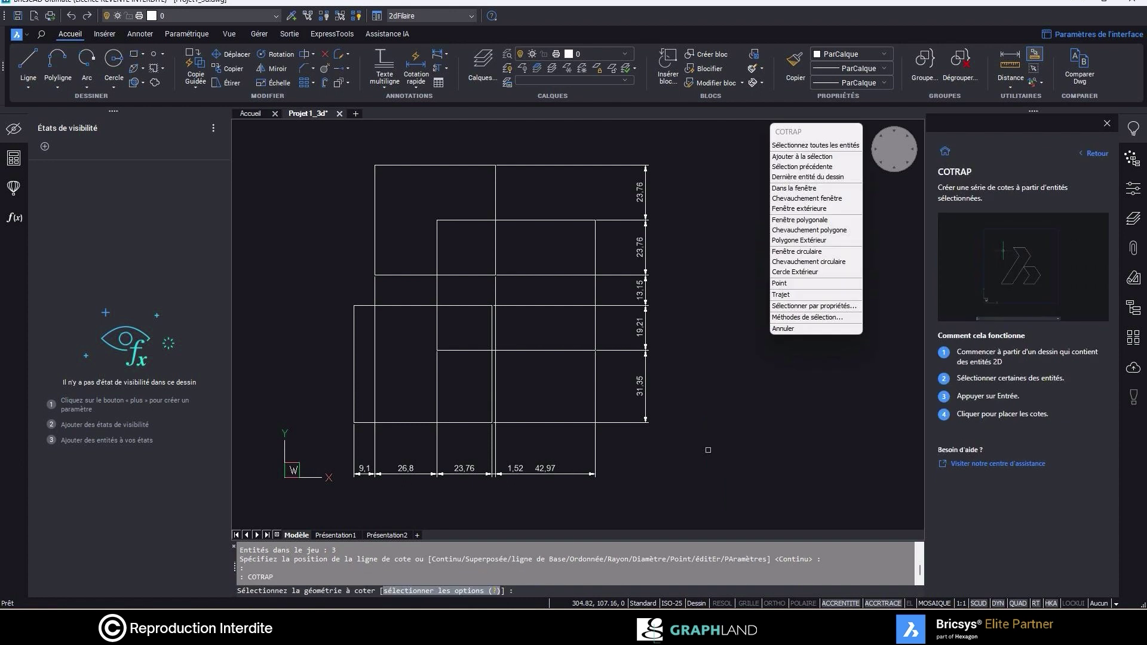
{"action": "key", "text": "Escape"}
Select the lowest vertical dimension and reopen the V24 what's new tips page.
{"action": "left_click", "coordinate": [641, 393]}
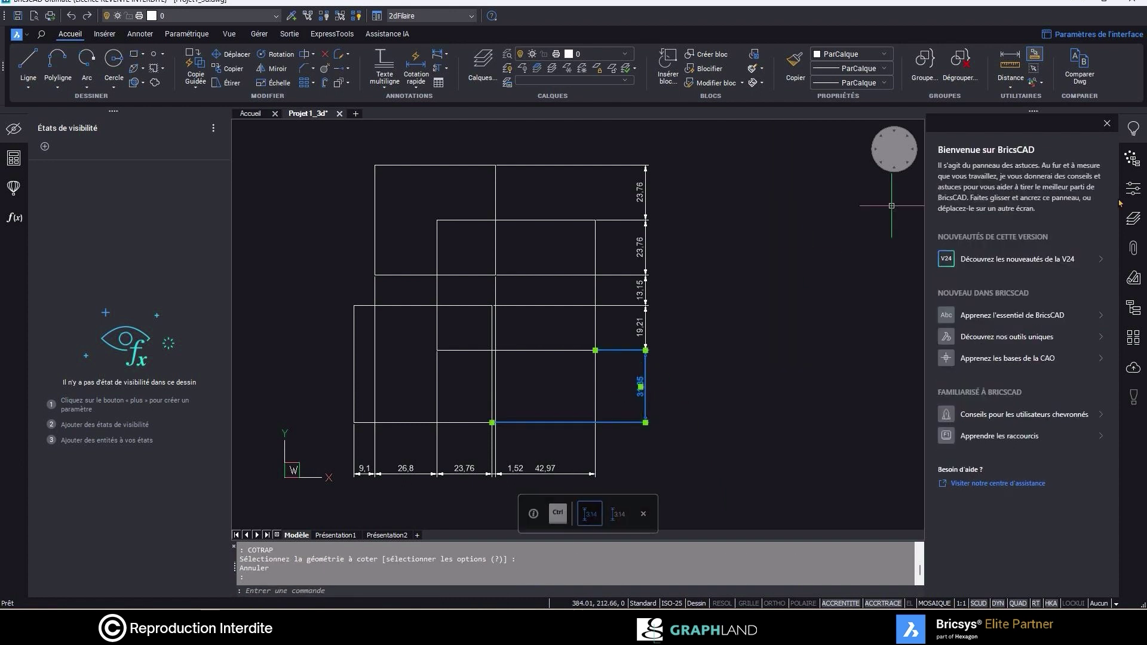
{"action": "scroll", "coordinate": [1044, 475], "scroll_direction": "down", "scroll_amount": 1}
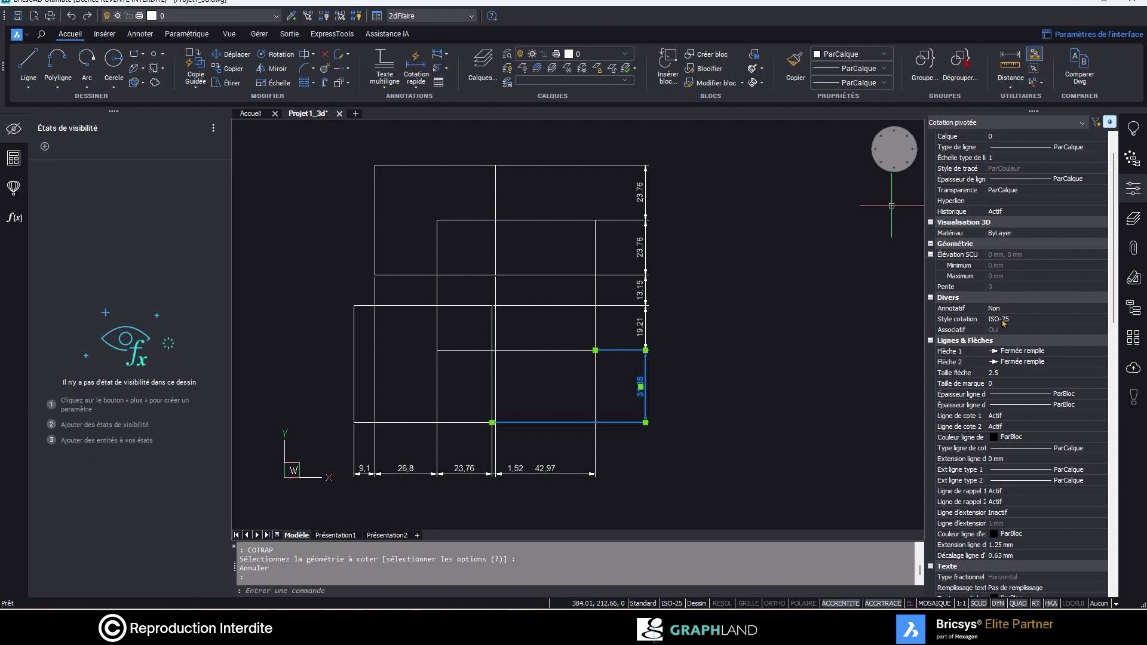
{"action": "left_click", "coordinate": [1133, 128]}
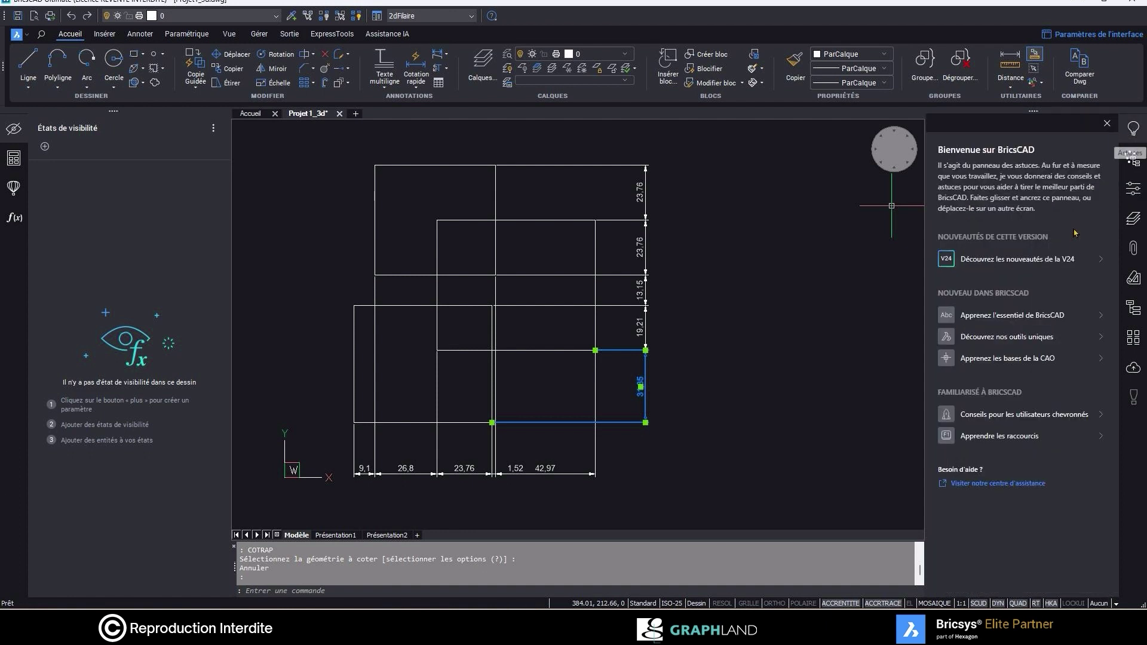
{"action": "left_click", "coordinate": [1071, 264]}
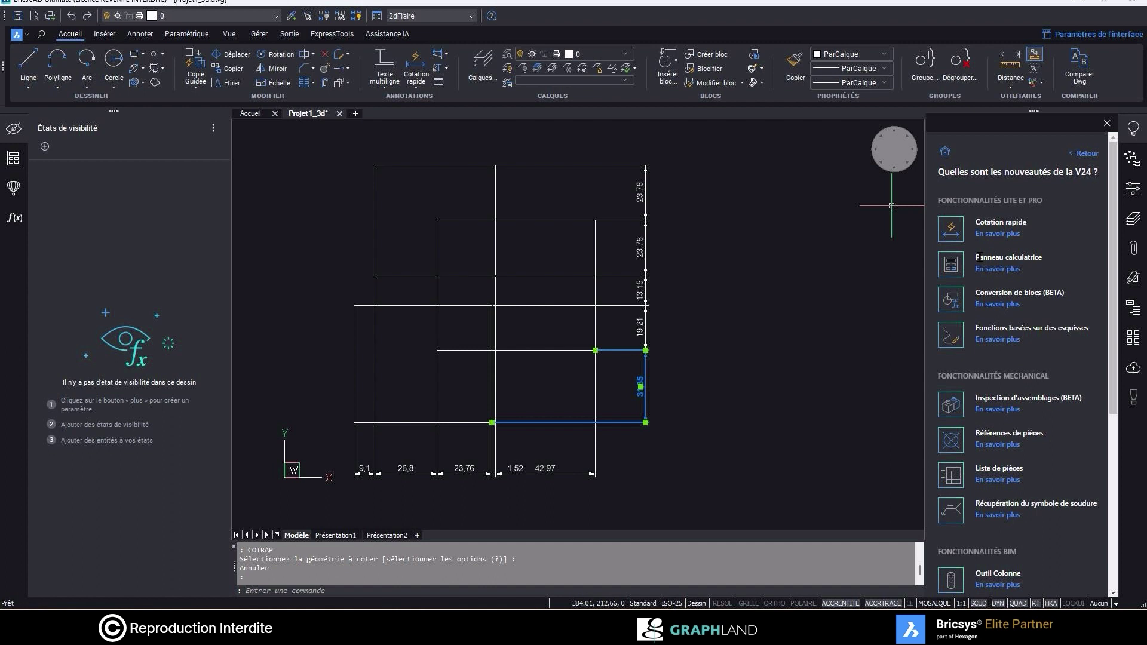
Open the Calculette panel, expand Scientifique, Conversion des unités and Variables, and show the Gérer tab.
{"action": "left_click", "coordinate": [12, 167]}
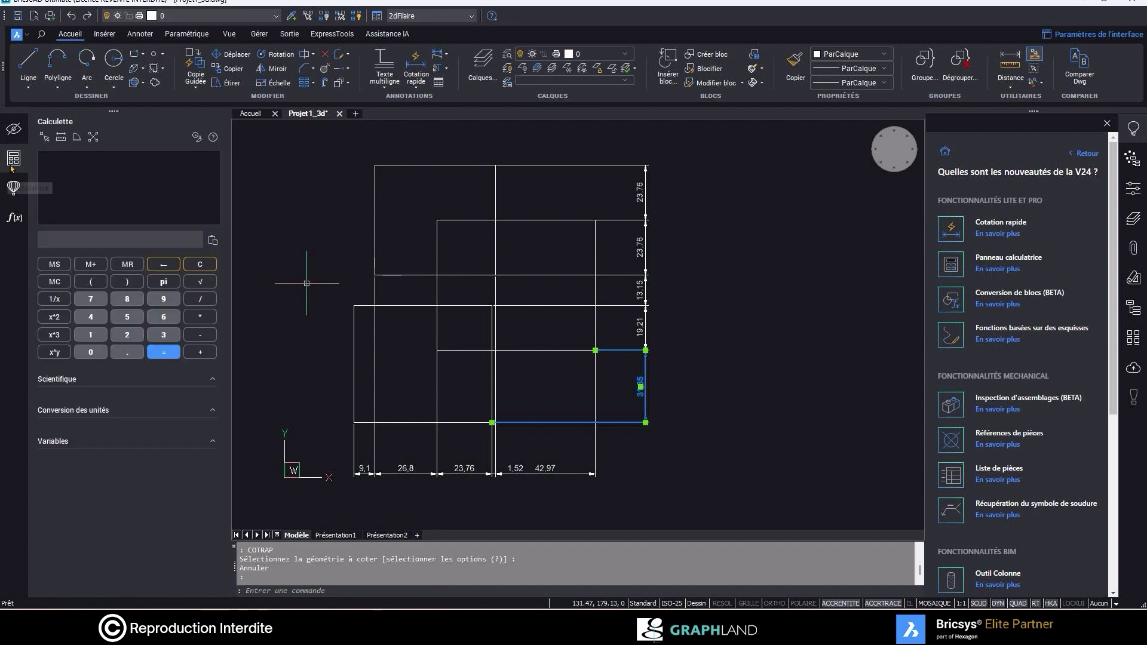
{"action": "right_click", "coordinate": [12, 167]}
{"action": "mouse_move", "coordinate": [72, 171]}
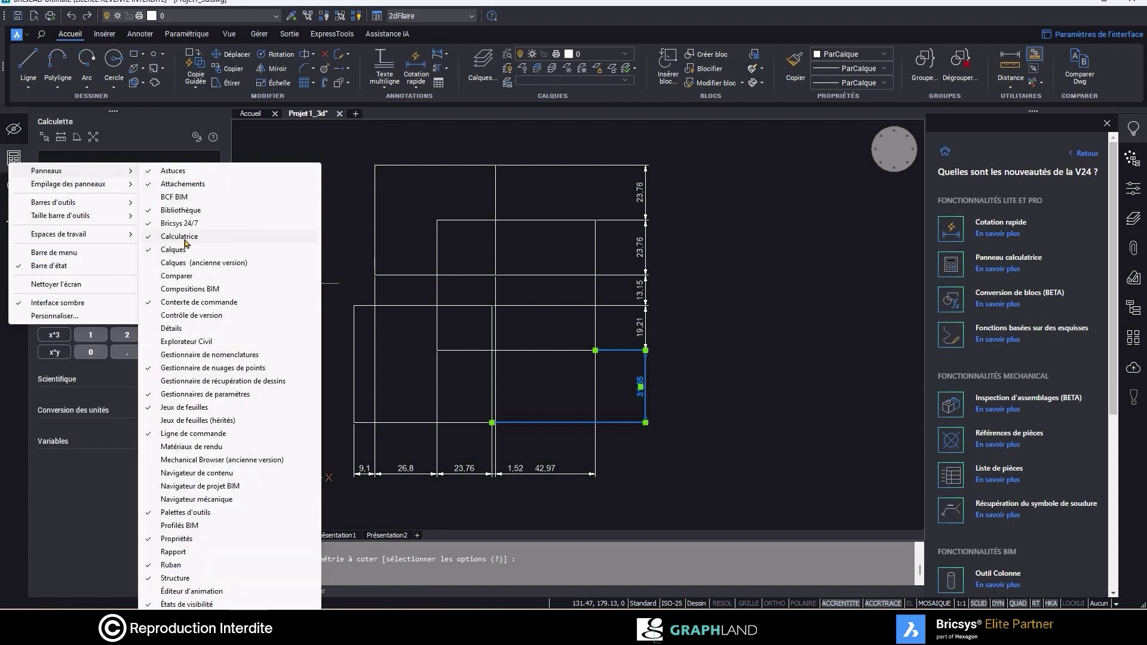
{"action": "key", "text": "Escape"}
{"action": "key", "text": "Escape"}
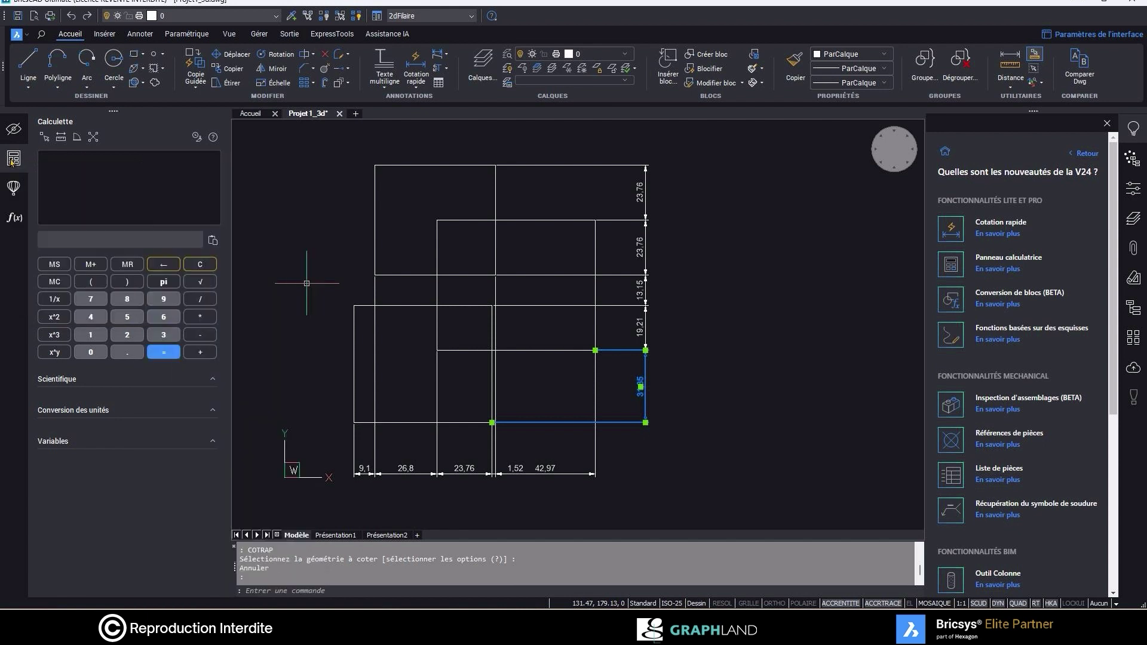
{"action": "left_click", "coordinate": [13, 158]}
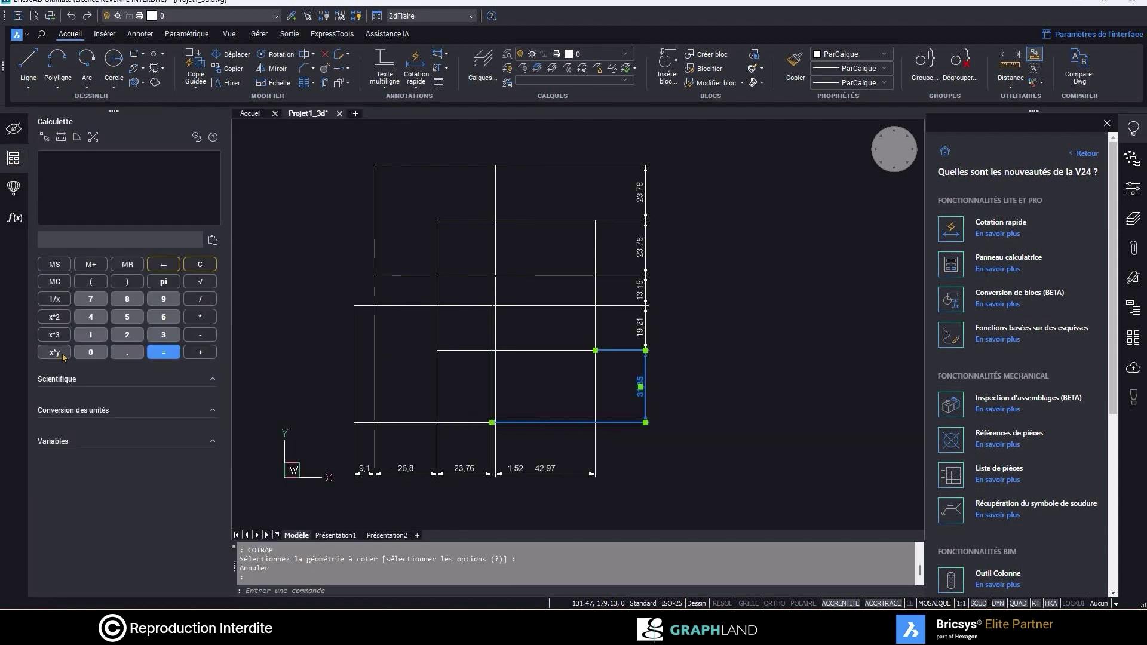
{"action": "left_click", "coordinate": [213, 384]}
{"action": "left_click", "coordinate": [213, 464]}
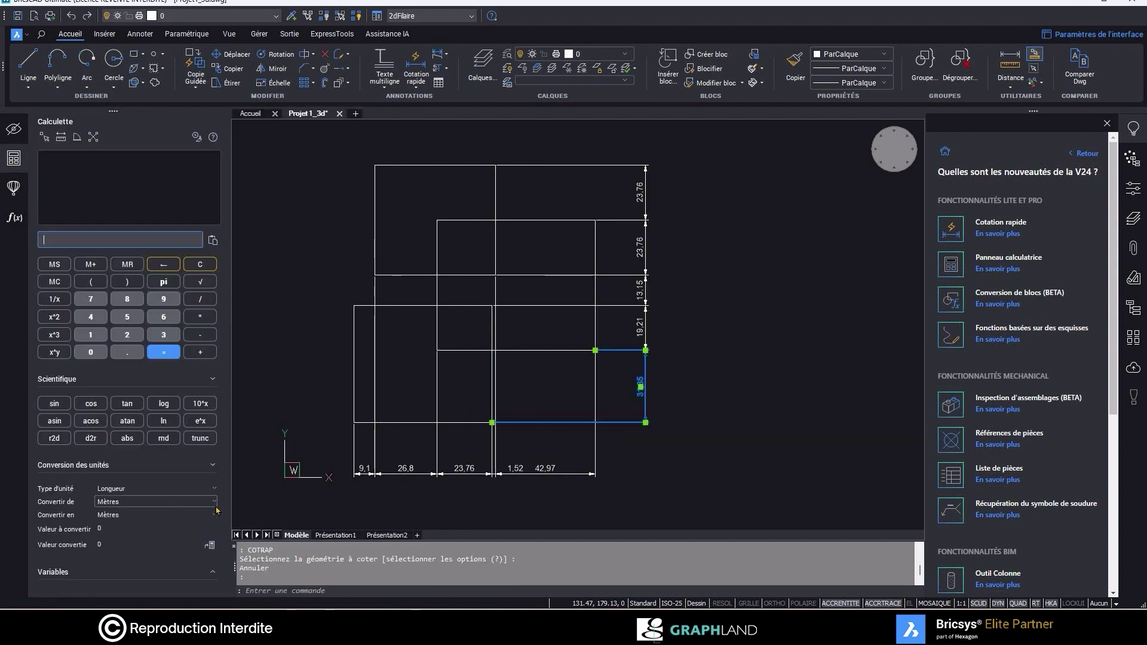
{"action": "left_click", "coordinate": [213, 571]}
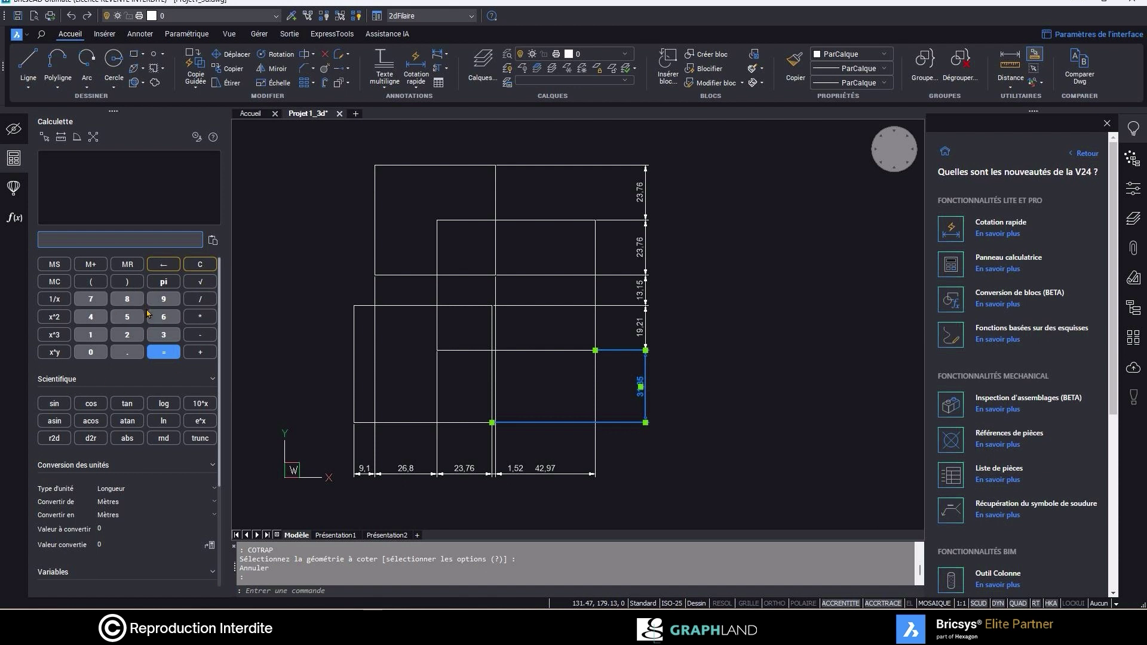
{"action": "left_click", "coordinate": [258, 36]}
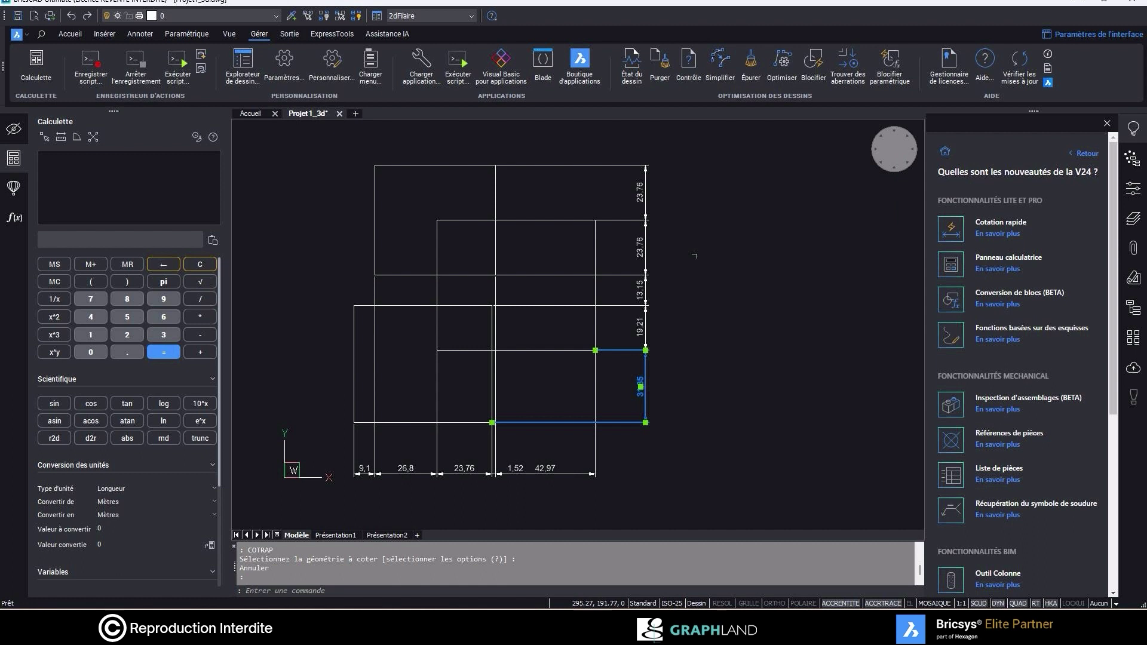
Find the Dynamic Blocks folder via Windows search and open Annotation - Metric.dwg.
{"action": "key", "text": "Escape"}
{"action": "key", "text": "super"}
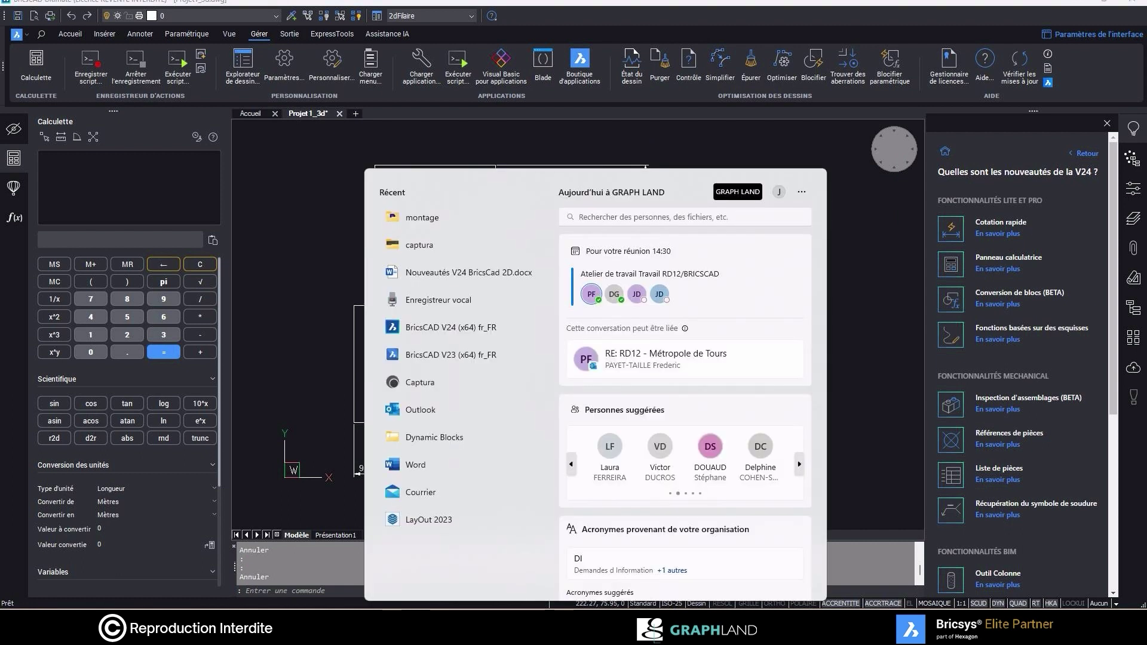
{"action": "type", "text": "dyn"}
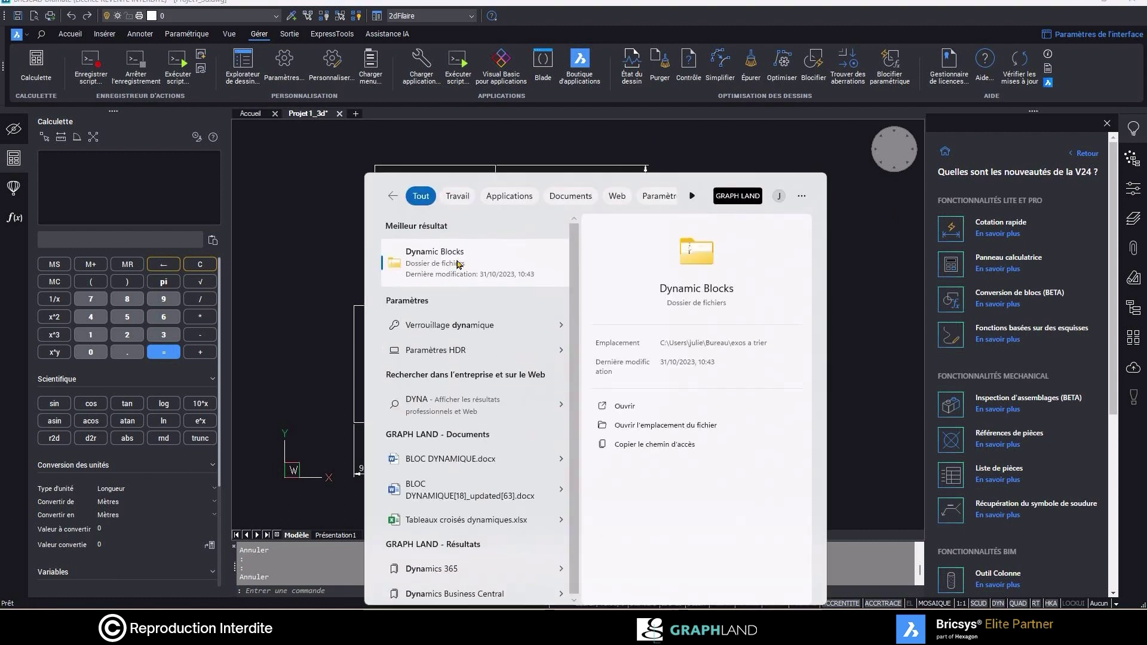
{"action": "left_click", "coordinate": [458, 264]}
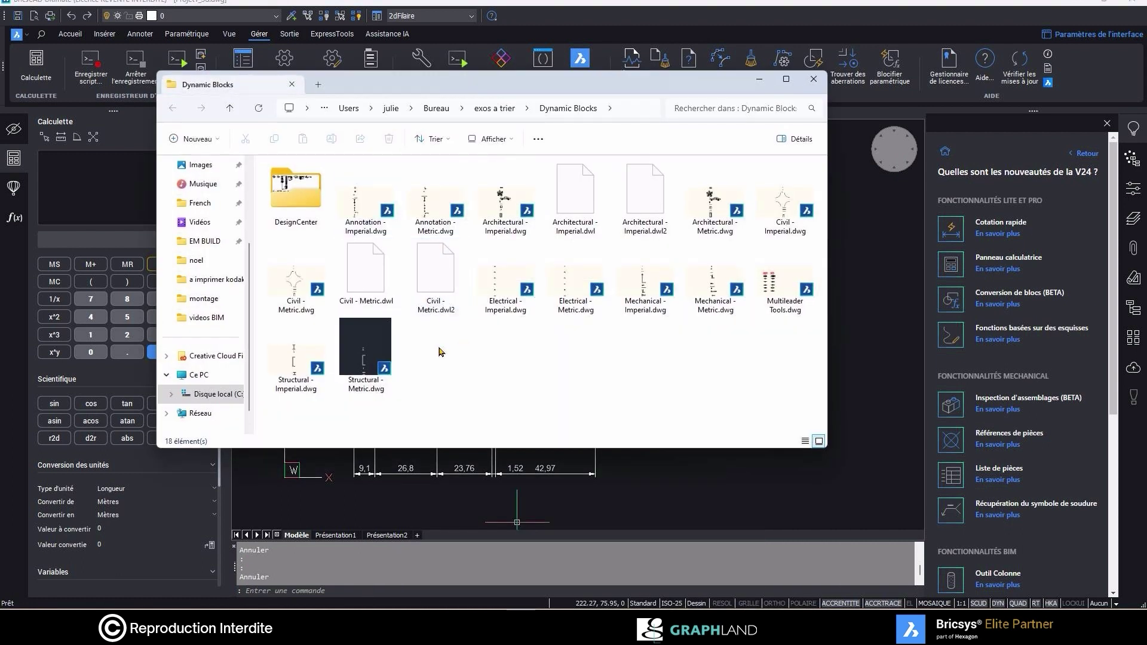
{"action": "left_click", "coordinate": [365, 197]}
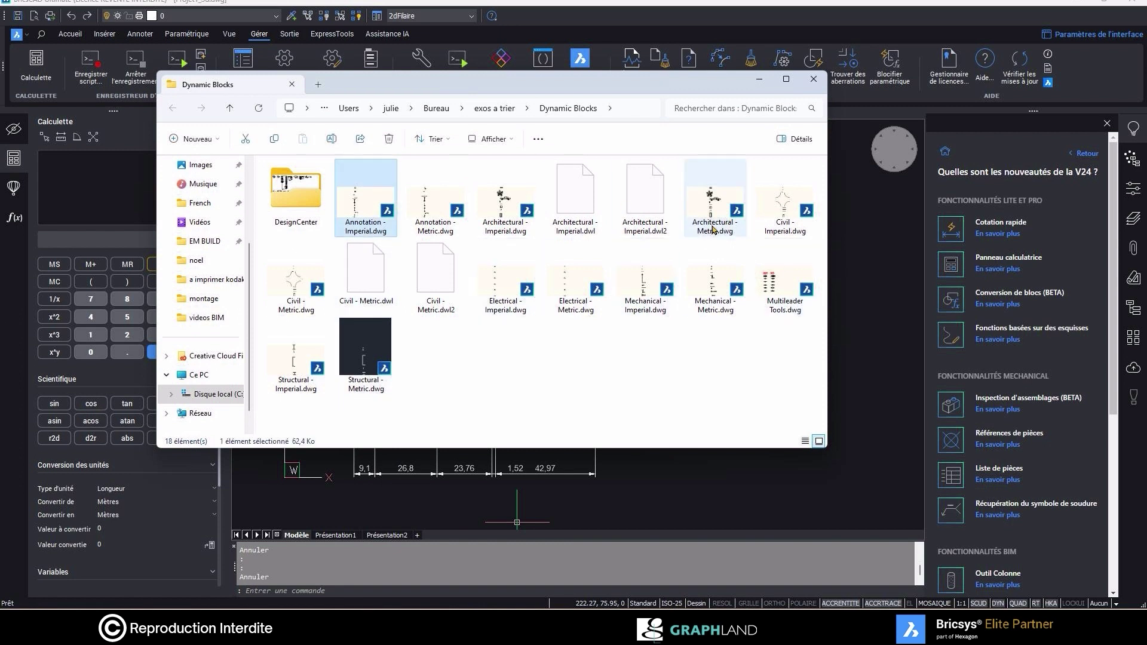
{"action": "key", "text": "Right"}
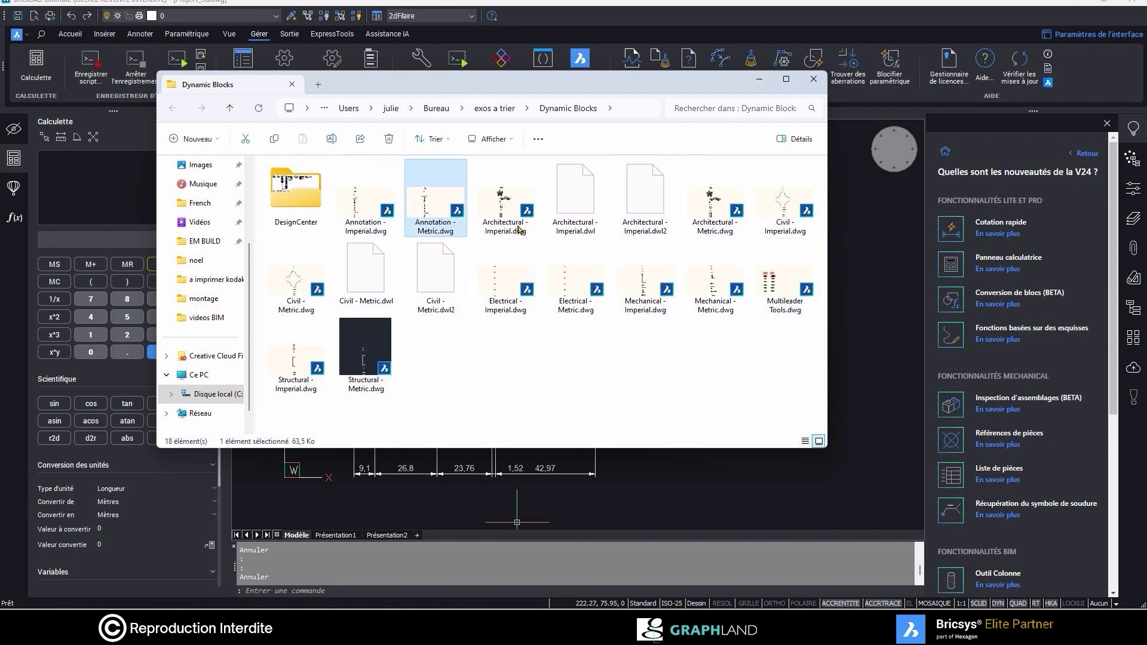
{"action": "key", "text": "Return"}
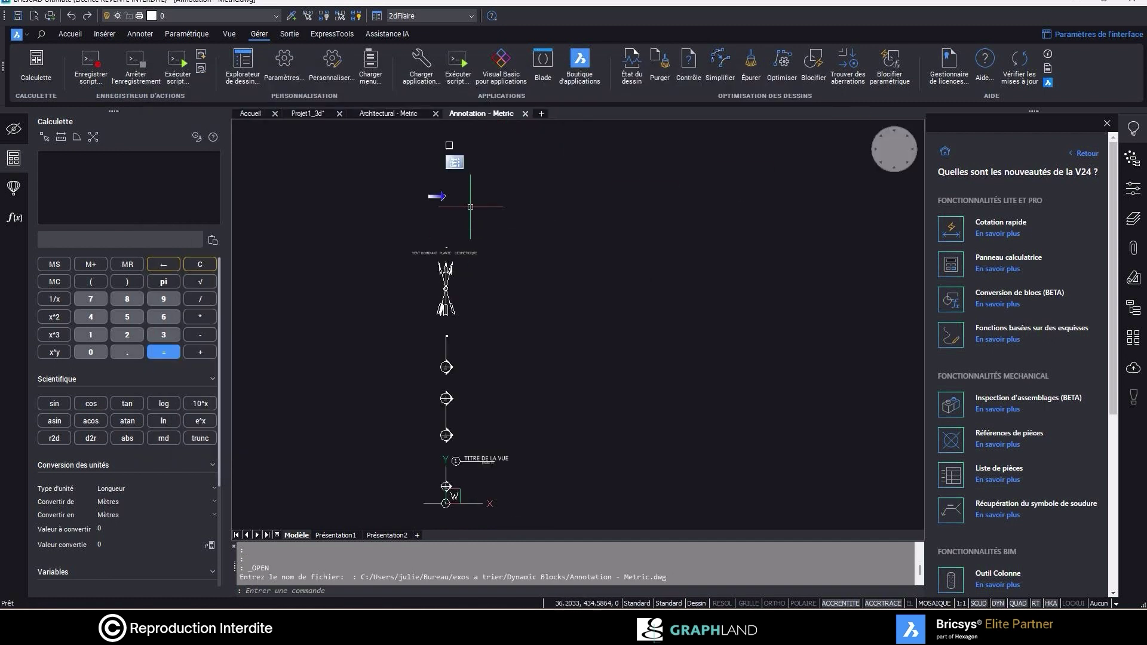
Window-select the section bubbles and trial-stretch a grip, cancelling without keeping changes.
{"action": "mouse_move", "coordinate": [471, 206]}
{"action": "middle_mouse_down"}
{"action": "mouse_move", "coordinate": [501, 317]}
{"action": "mouse_move", "coordinate": [419, 250]}
{"action": "middle_mouse_up"}
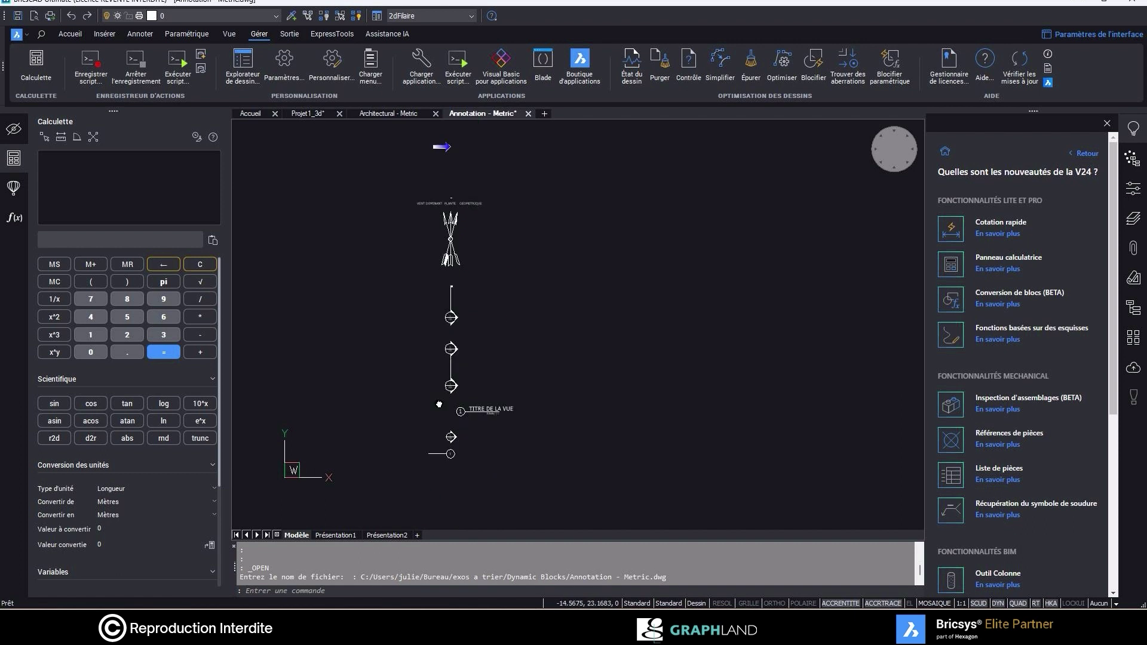
{"action": "scroll", "coordinate": [419, 250], "scroll_direction": "up", "scroll_amount": 4}
{"action": "left_click", "coordinate": [442, 281]}
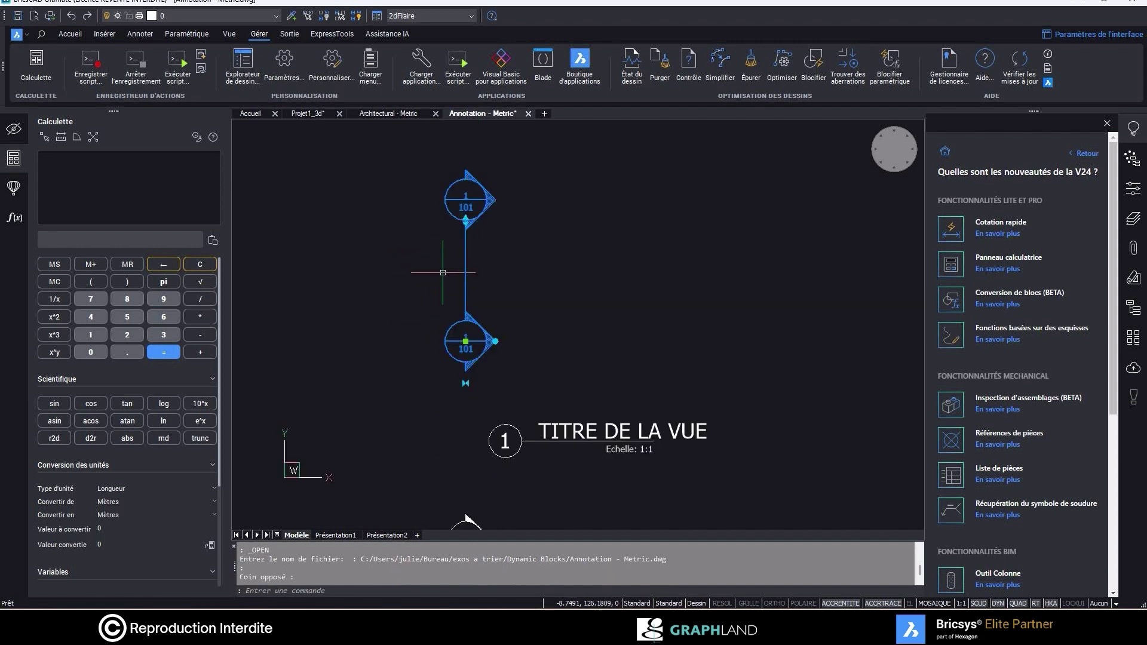
{"action": "left_click", "coordinate": [462, 383]}
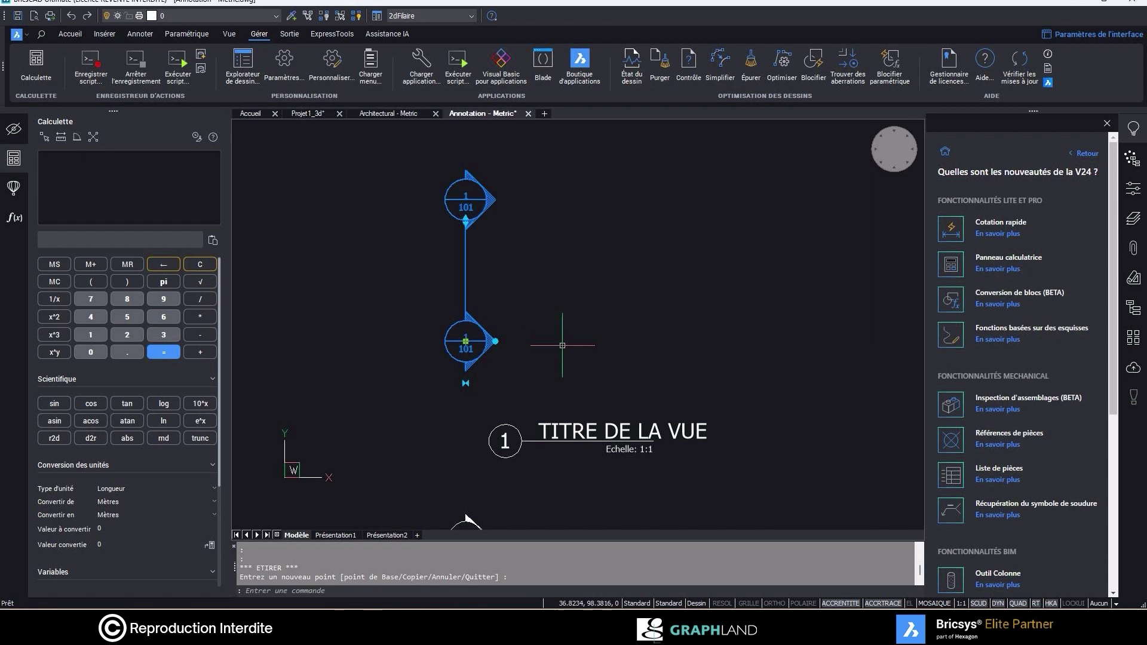
{"action": "left_click", "coordinate": [498, 341]}
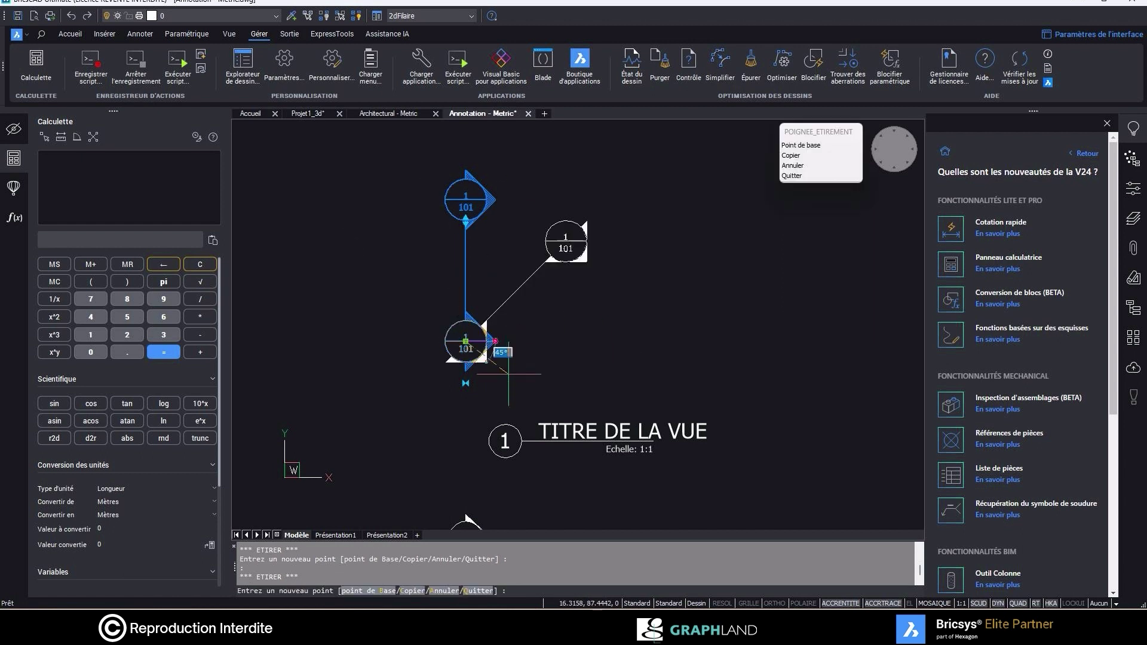
{"action": "key", "text": "Escape"}
{"action": "key", "text": "Escape"}
Trial-stretch the TITRE DE LA VUE view title, cancel it, and show the Paramétrique tools.
{"action": "left_click", "coordinate": [464, 402]}
{"action": "scroll", "coordinate": [606, 341], "scroll_direction": "down", "scroll_amount": 2}
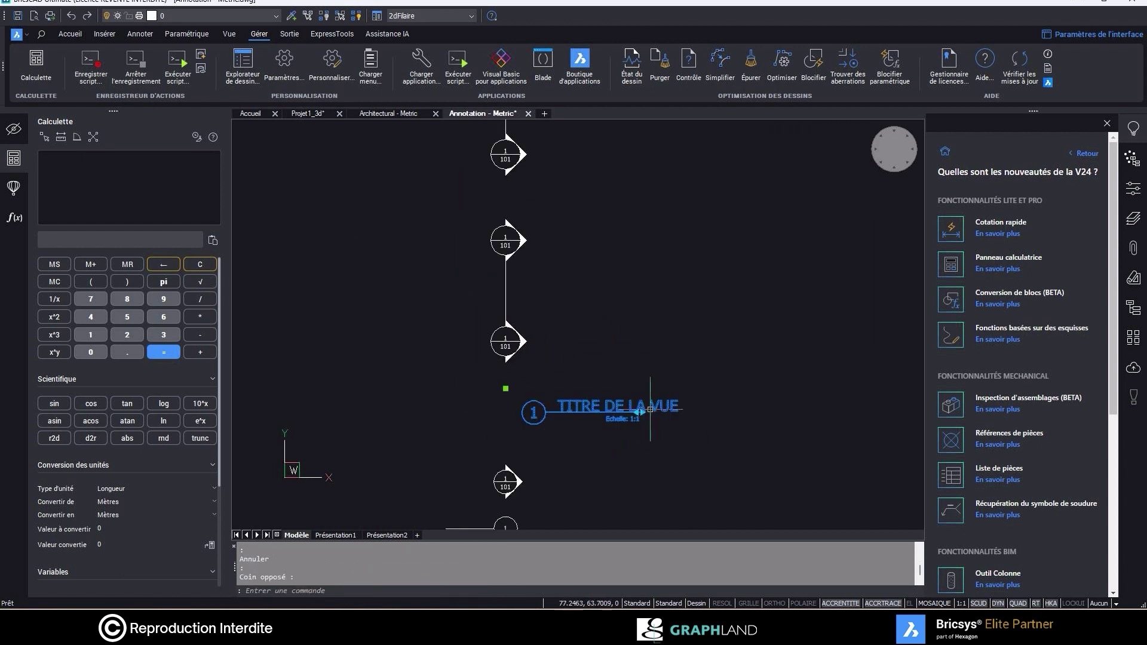
{"action": "left_click", "coordinate": [640, 412]}
{"action": "left_click", "coordinate": [710, 412]}
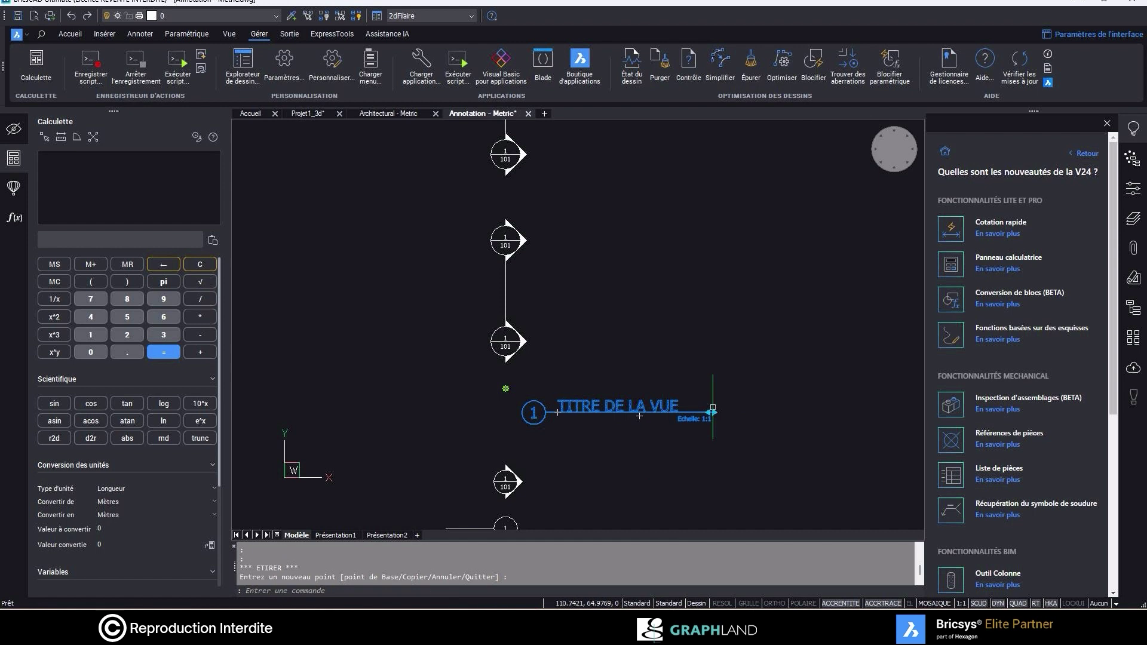
{"action": "key", "text": "Escape"}
{"action": "middle_click_drag", "start_coordinate": [619, 428], "coordinate": [574, 288]}
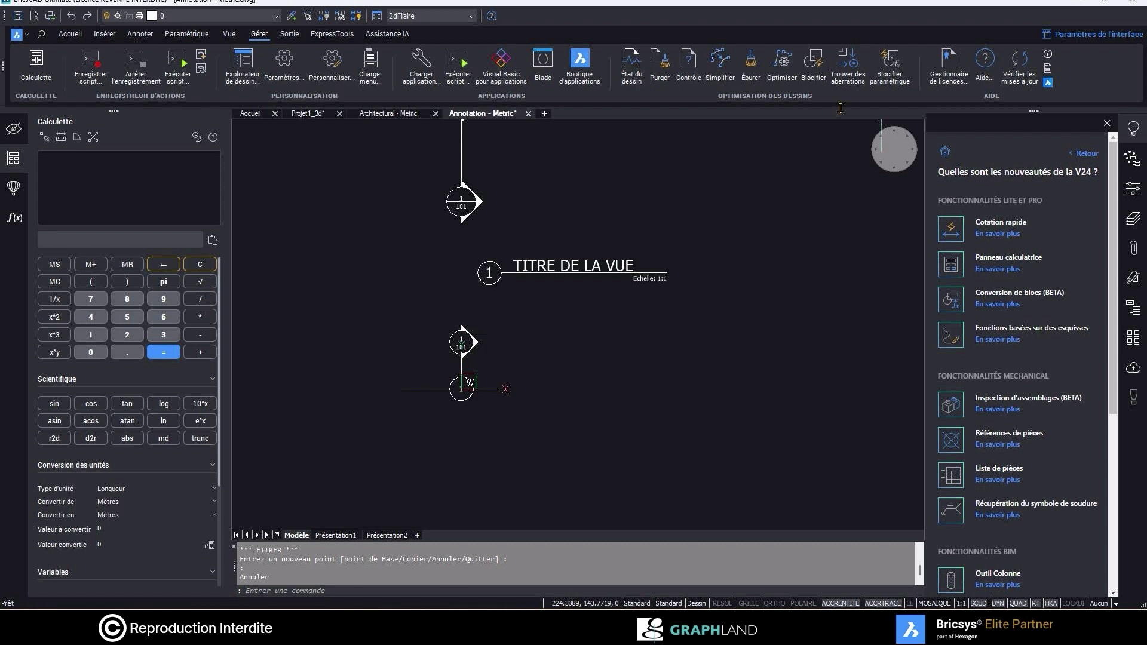
{"action": "left_click", "coordinate": [179, 35]}
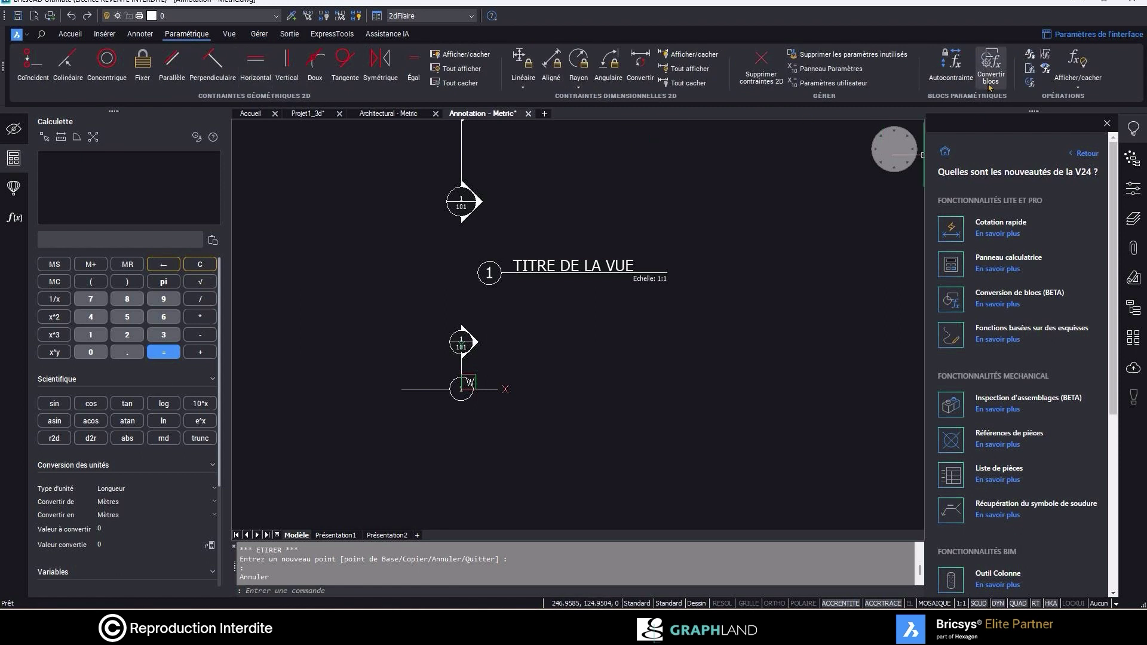
Start Convertir blocs and select all seven dynamic blocks ready for conversion.
{"action": "left_click", "coordinate": [990, 63]}
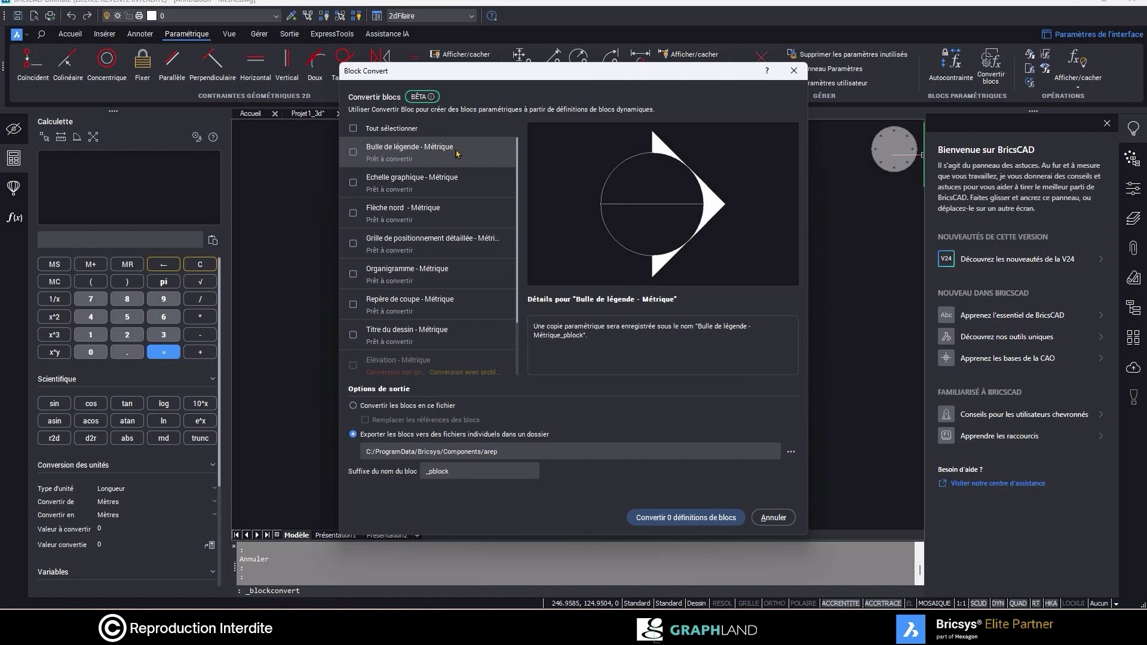
{"action": "scroll", "coordinate": [461, 171], "scroll_direction": "down", "scroll_amount": 1}
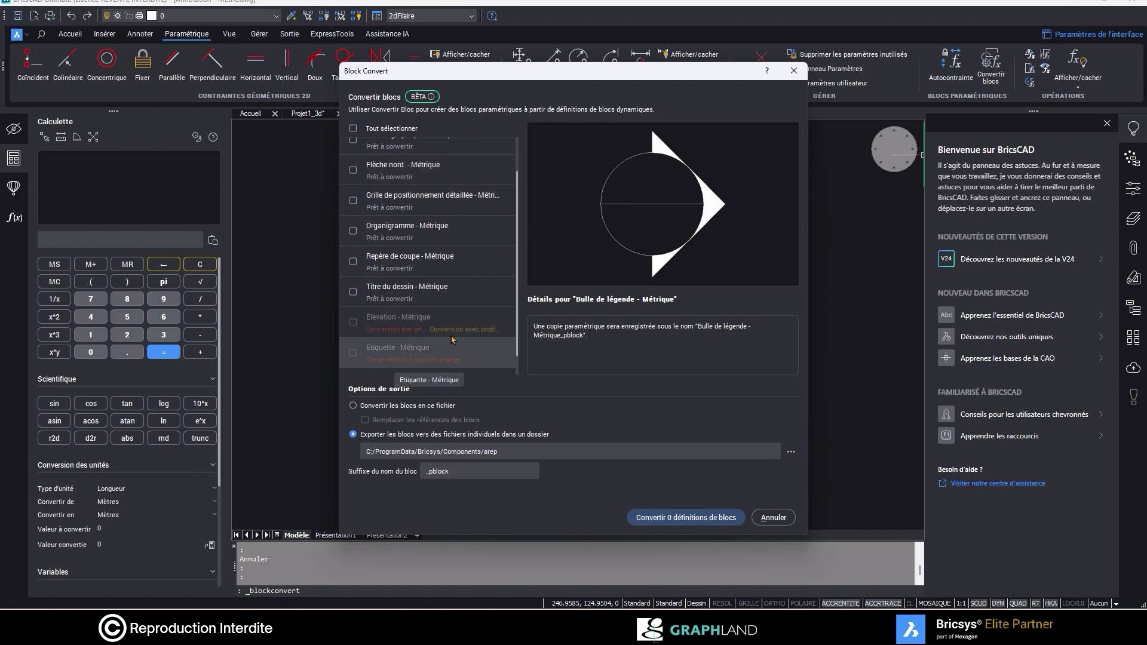
{"action": "scroll", "coordinate": [448, 341], "scroll_direction": "up", "scroll_amount": 1}
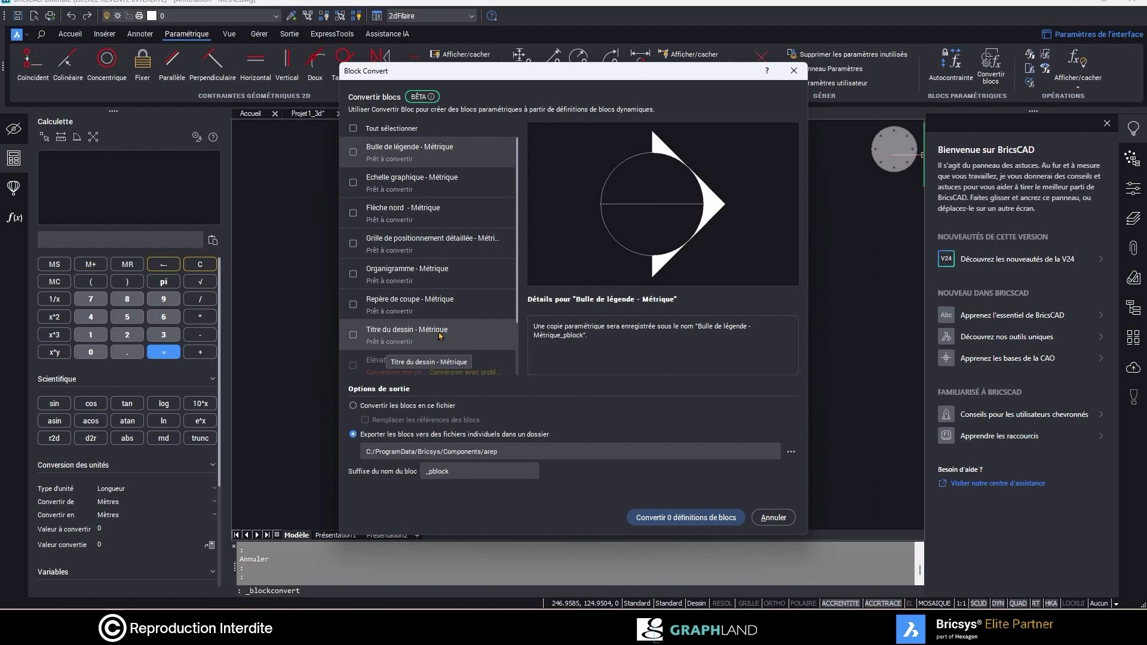
{"action": "left_click", "coordinate": [354, 128]}
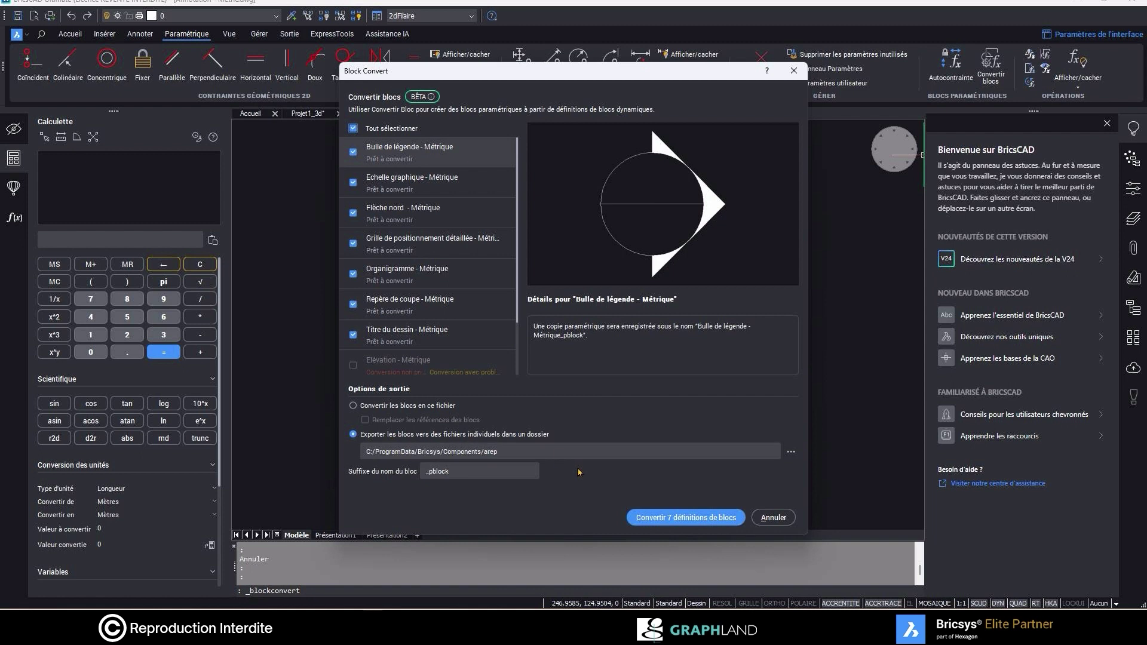
Set the export folder to a new Nouveau dossier folder inside Components.
{"action": "left_click", "coordinate": [794, 455]}
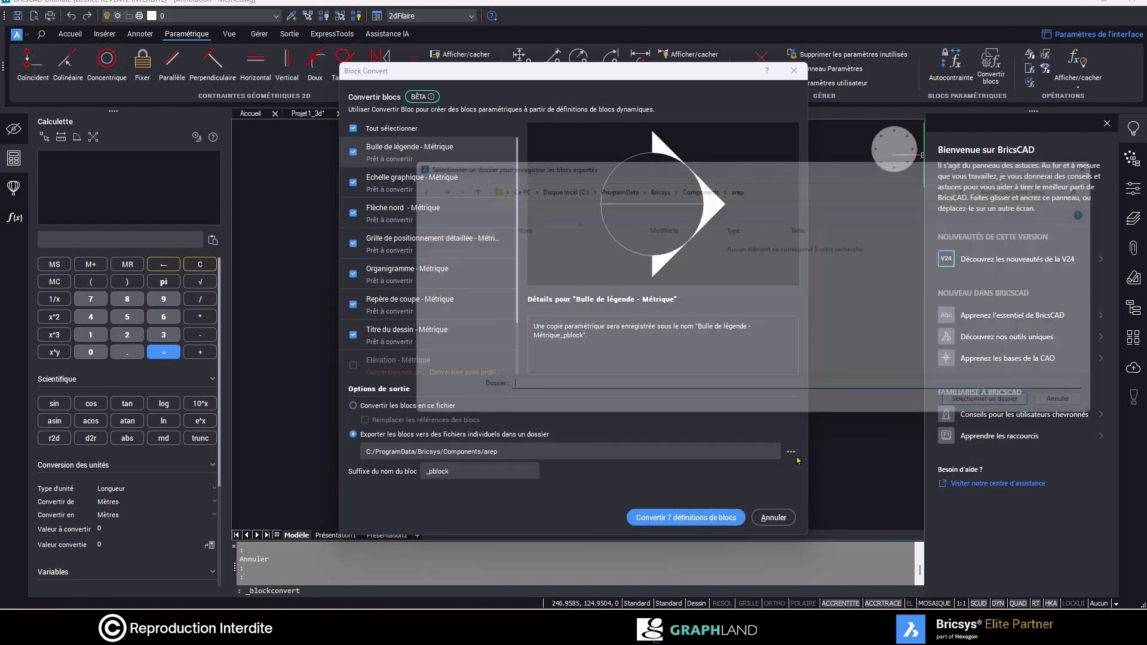
{"action": "left_click", "coordinate": [698, 182]}
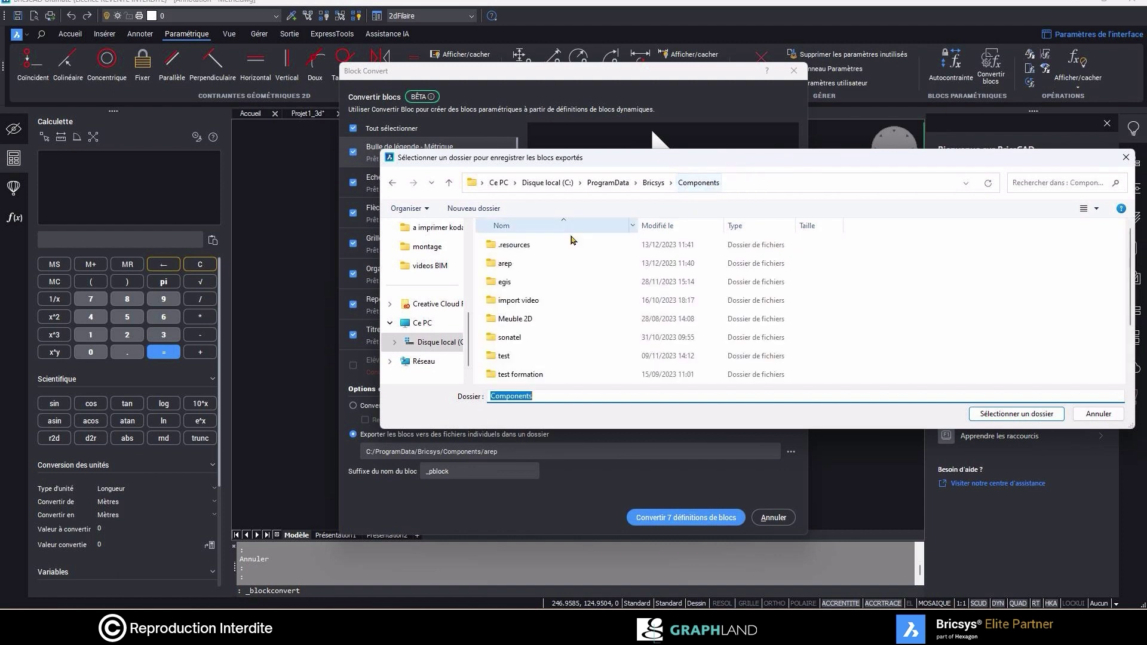
{"action": "left_click", "coordinate": [474, 208]}
{"action": "type", "text": "test"}
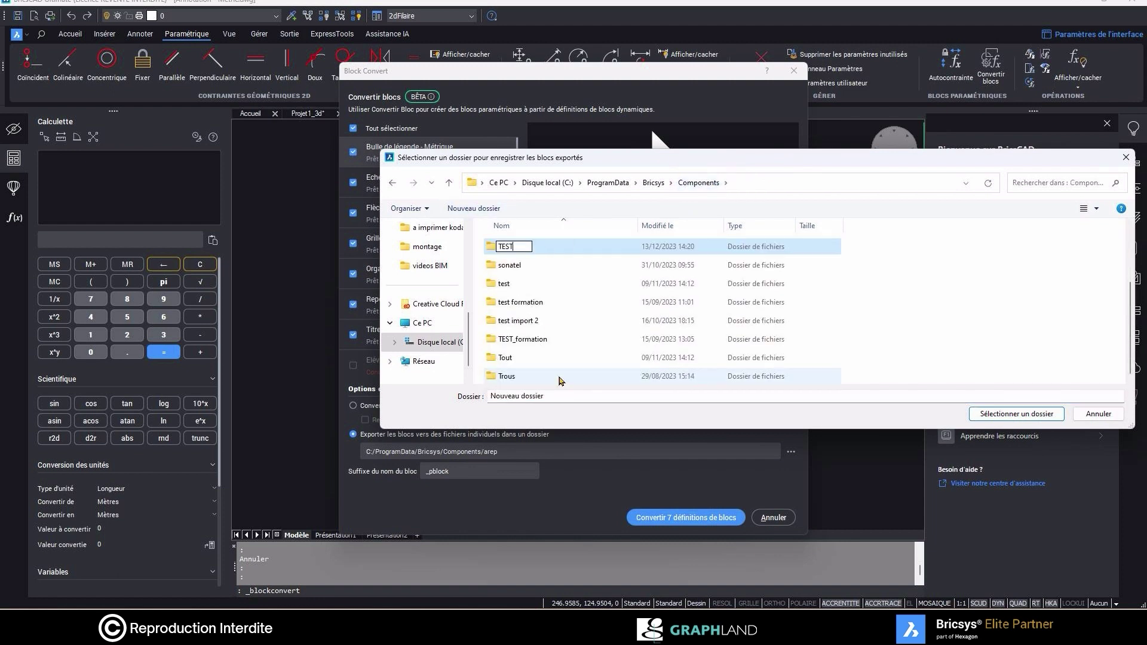
{"action": "key", "text": "Return"}
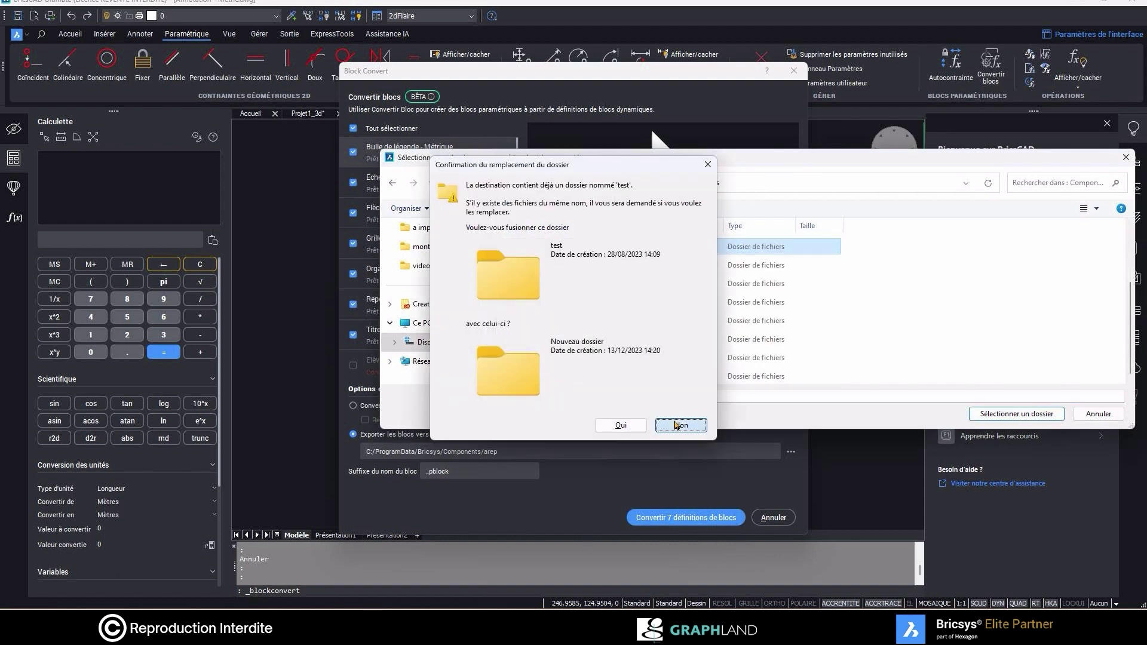
{"action": "left_click", "coordinate": [624, 426]}
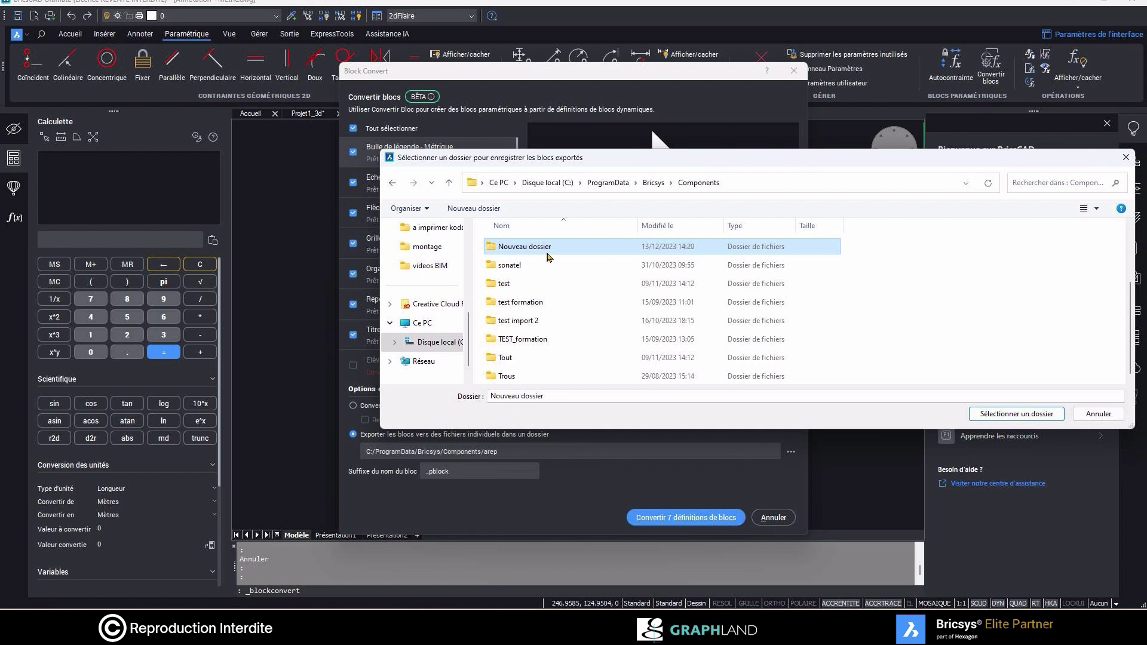
{"action": "left_click", "coordinate": [1013, 415]}
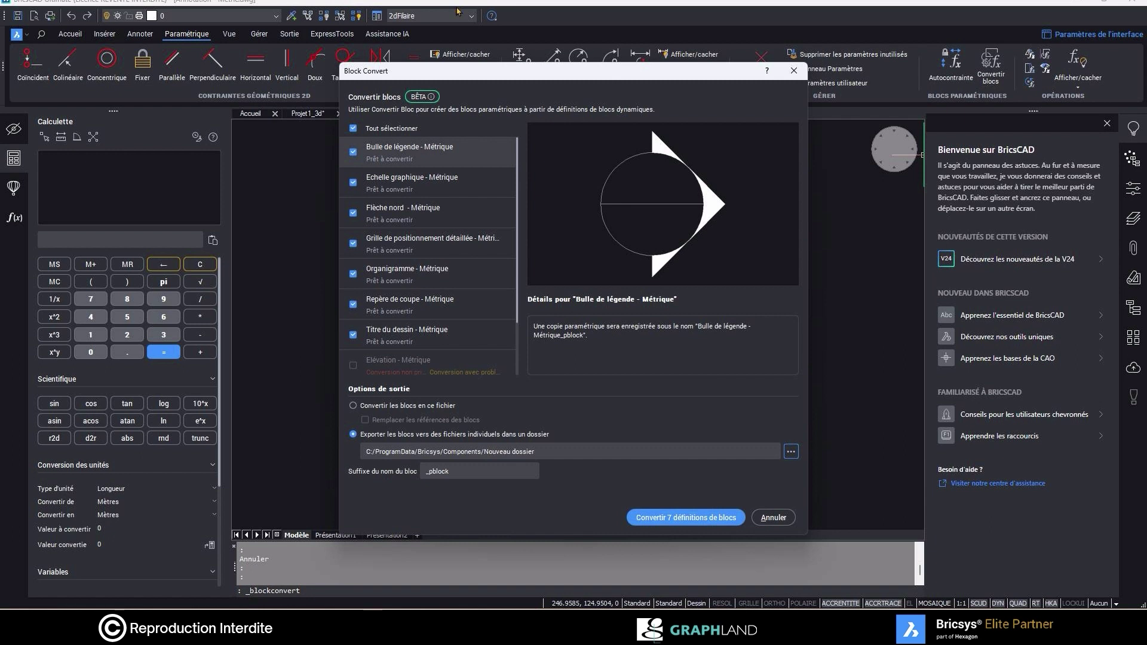
{"action": "left_click_drag", "start_coordinate": [431, 67], "coordinate": [627, 97]}
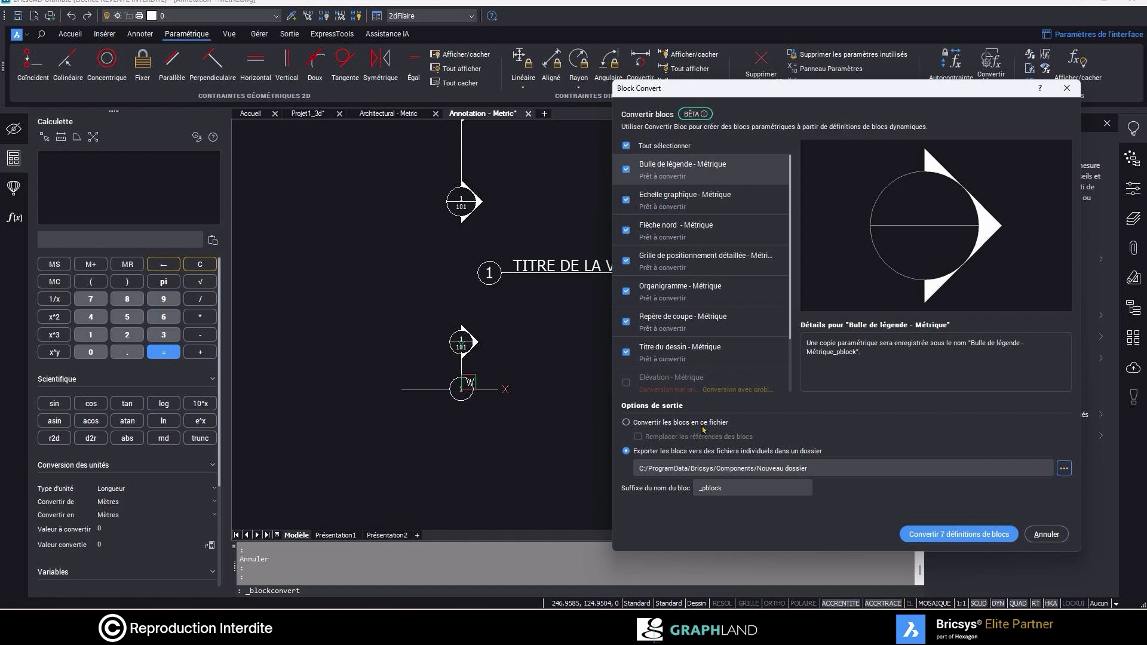
Convert the seven blocks, start Dessin1, generate library thumbnails and browse Nouveau dossier.
{"action": "left_click", "coordinate": [959, 534]}
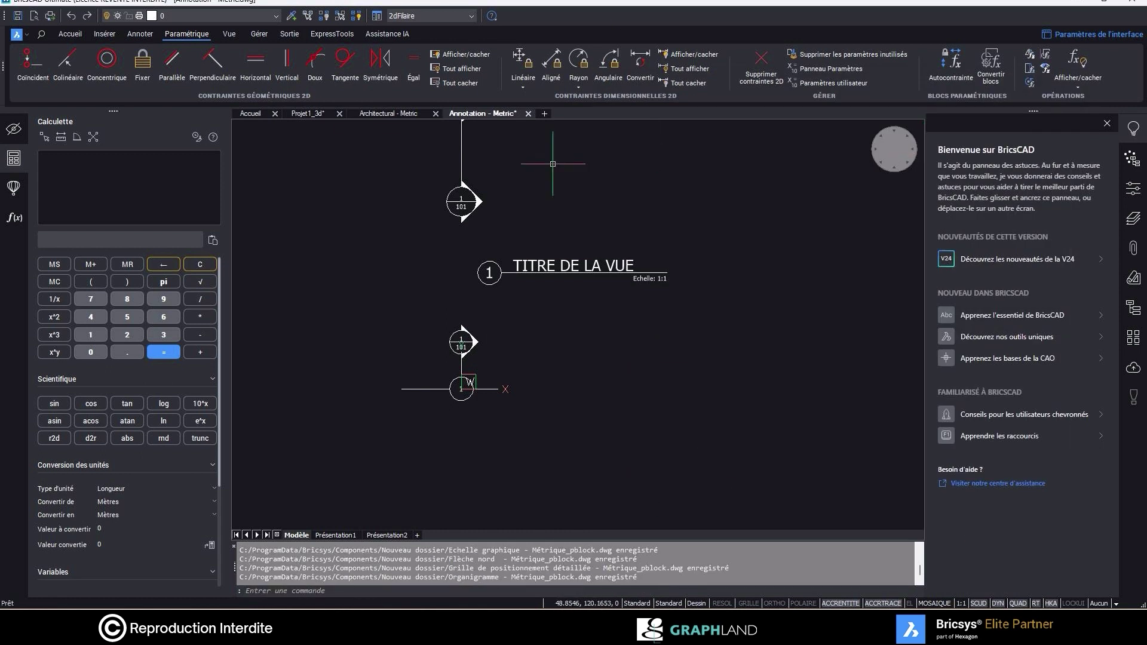
{"action": "left_click", "coordinate": [544, 114]}
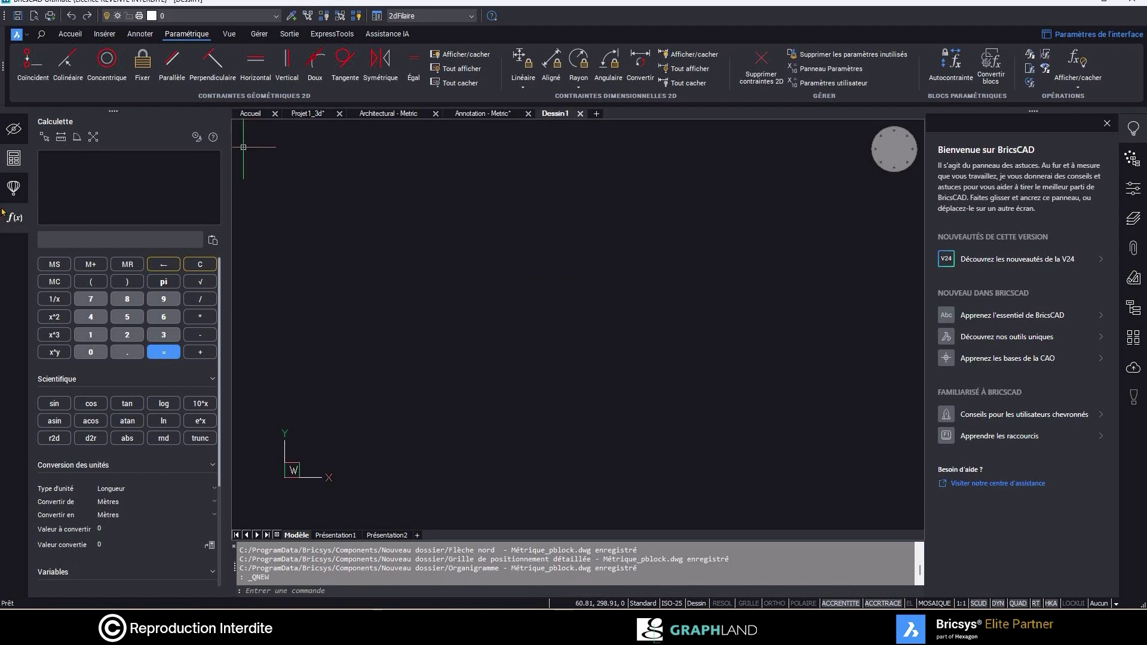
{"action": "left_click", "coordinate": [13, 189]}
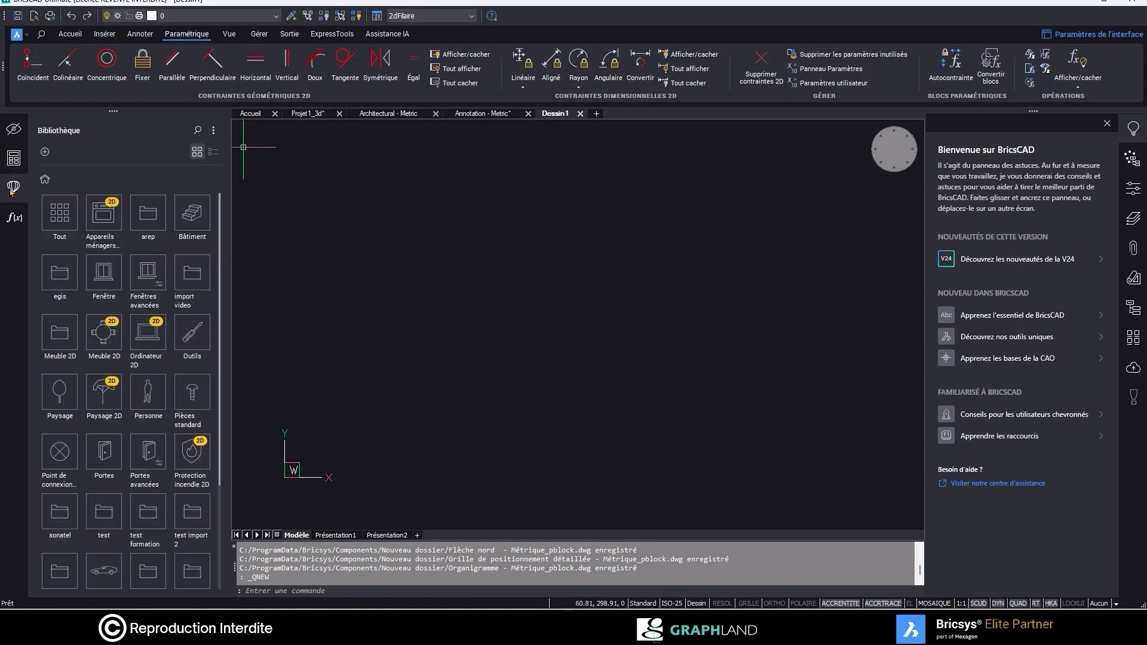
{"action": "left_click", "coordinate": [213, 130]}
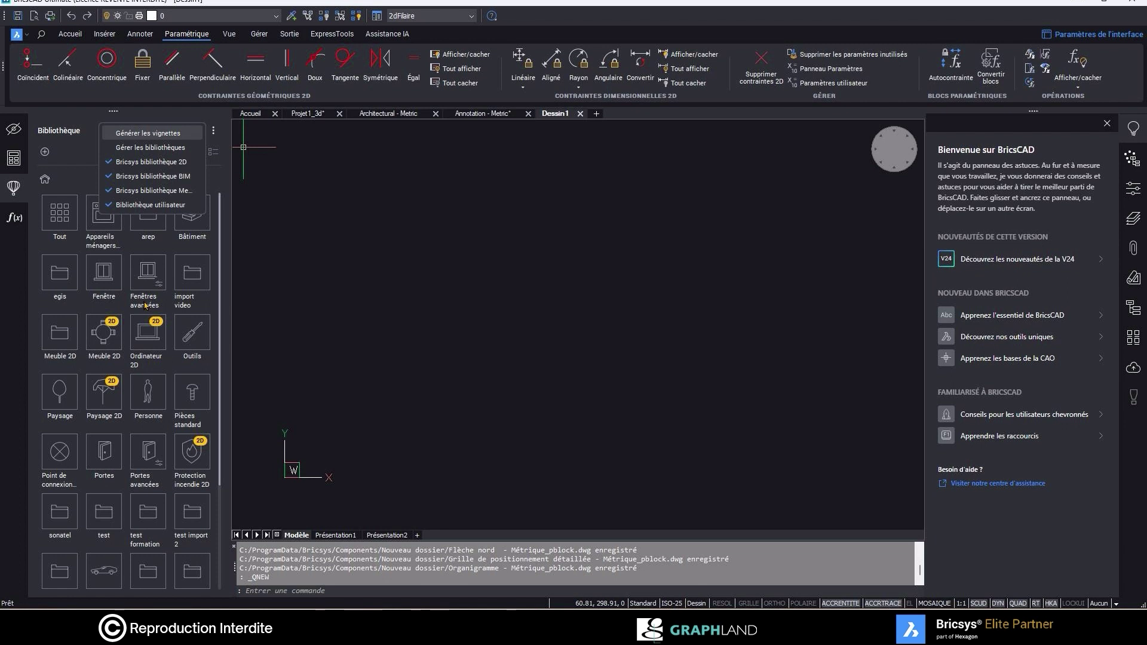
{"action": "key", "text": "Return"}
{"action": "scroll", "coordinate": [114, 418], "scroll_direction": "down", "scroll_amount": 3}
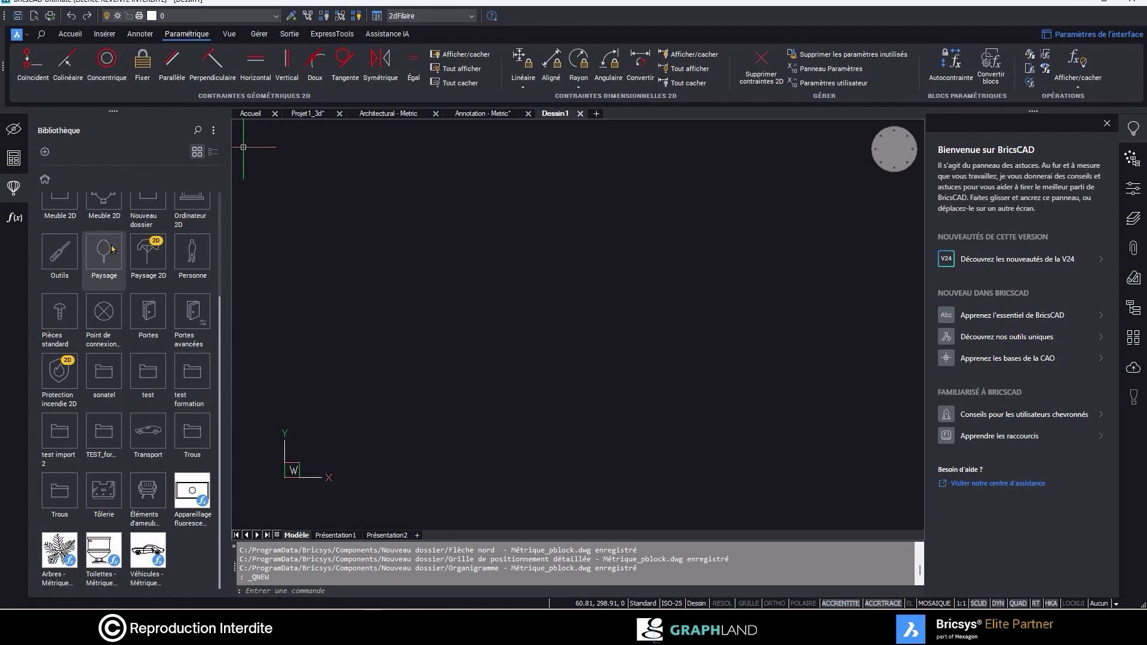
{"action": "double_click", "coordinate": [148, 206]}
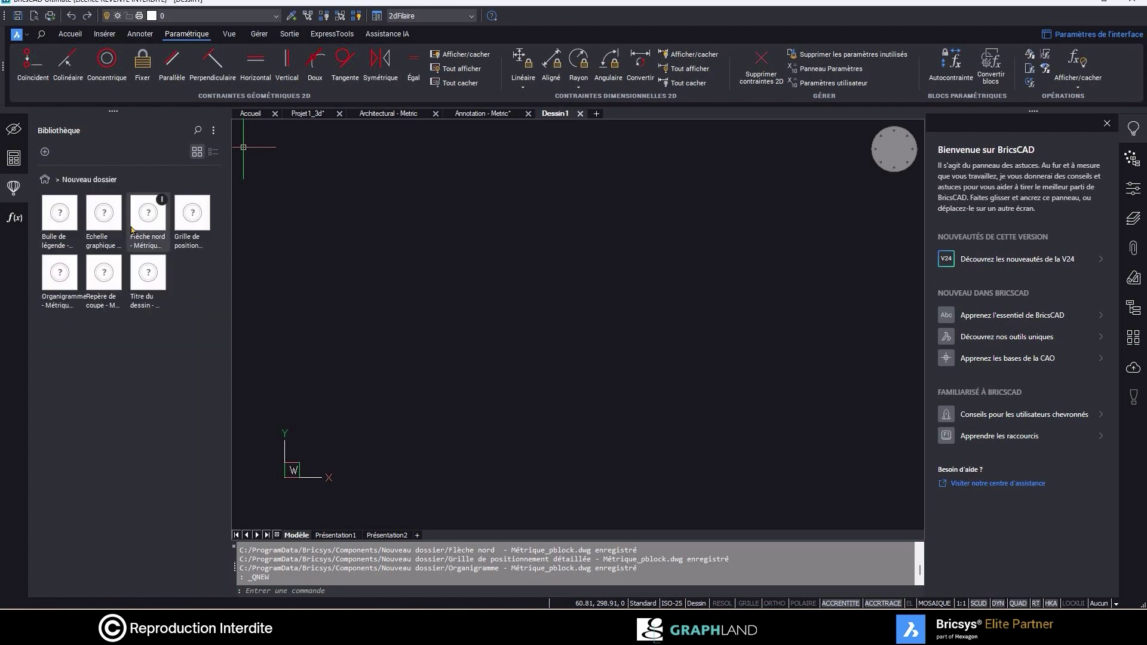
{"action": "mouse_move", "coordinate": [148, 220]}
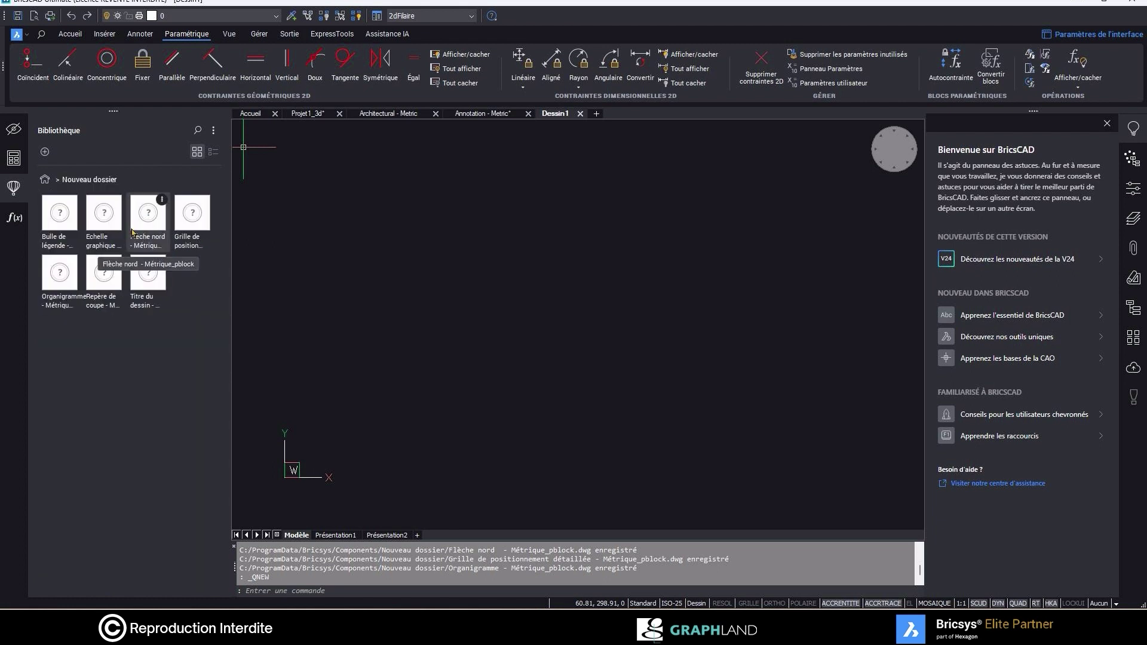
Insert the Flèche nord block at default scale and zero rotation, then select it.
{"action": "left_click", "coordinate": [132, 232]}
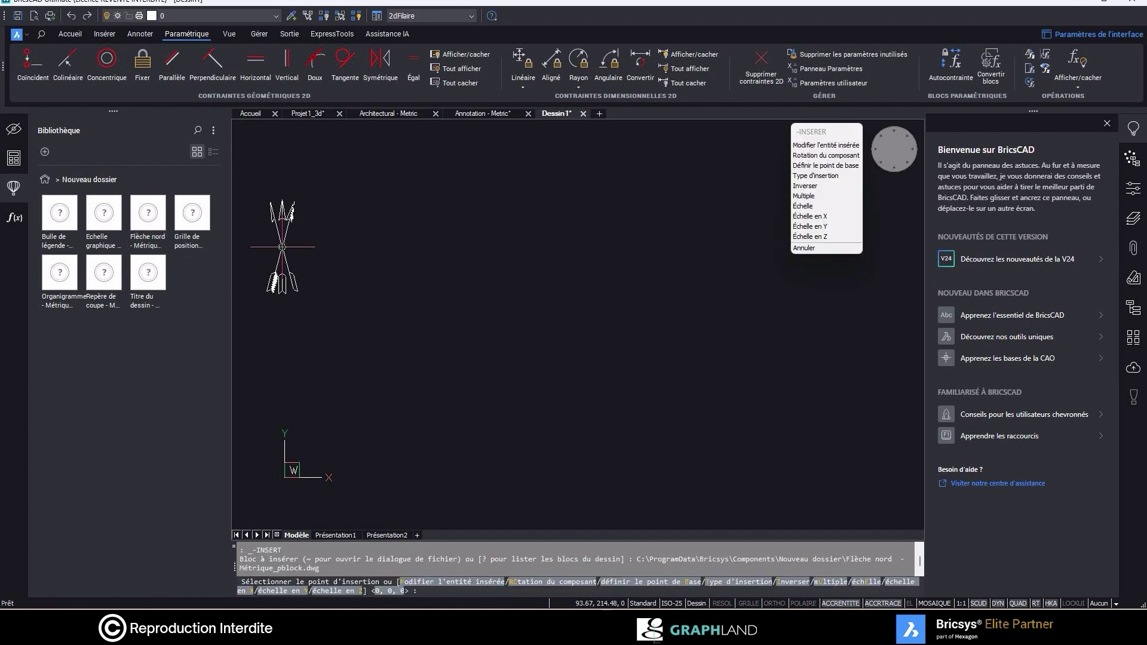
{"action": "left_click", "coordinate": [462, 315]}
{"action": "key", "text": "Return"}
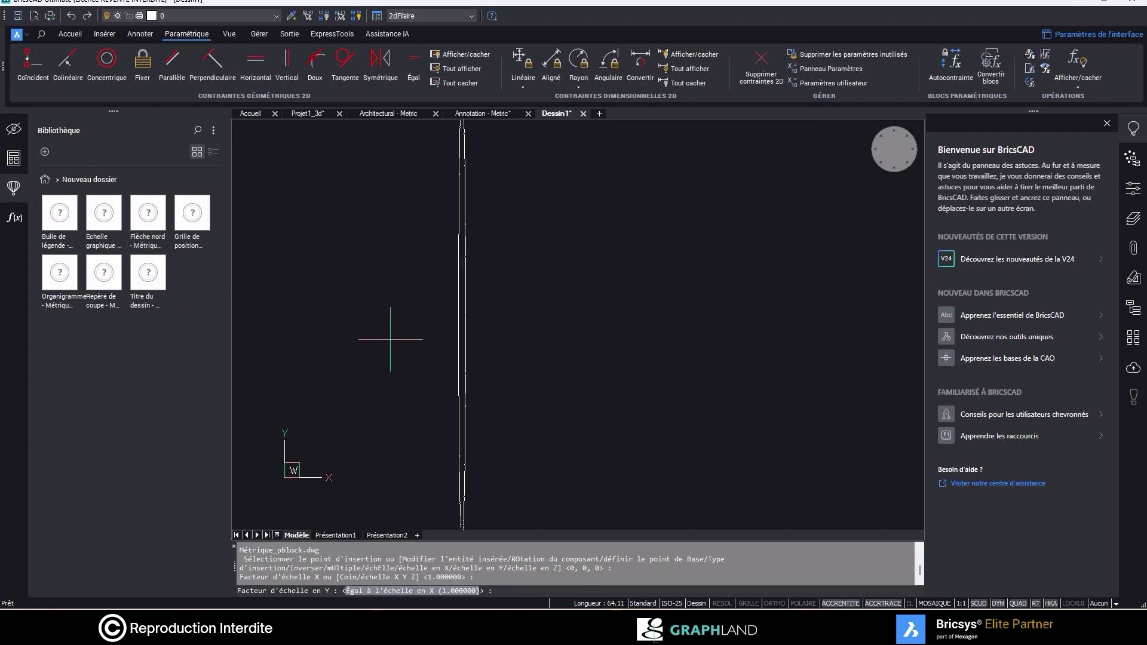
{"action": "key", "text": "Return"}
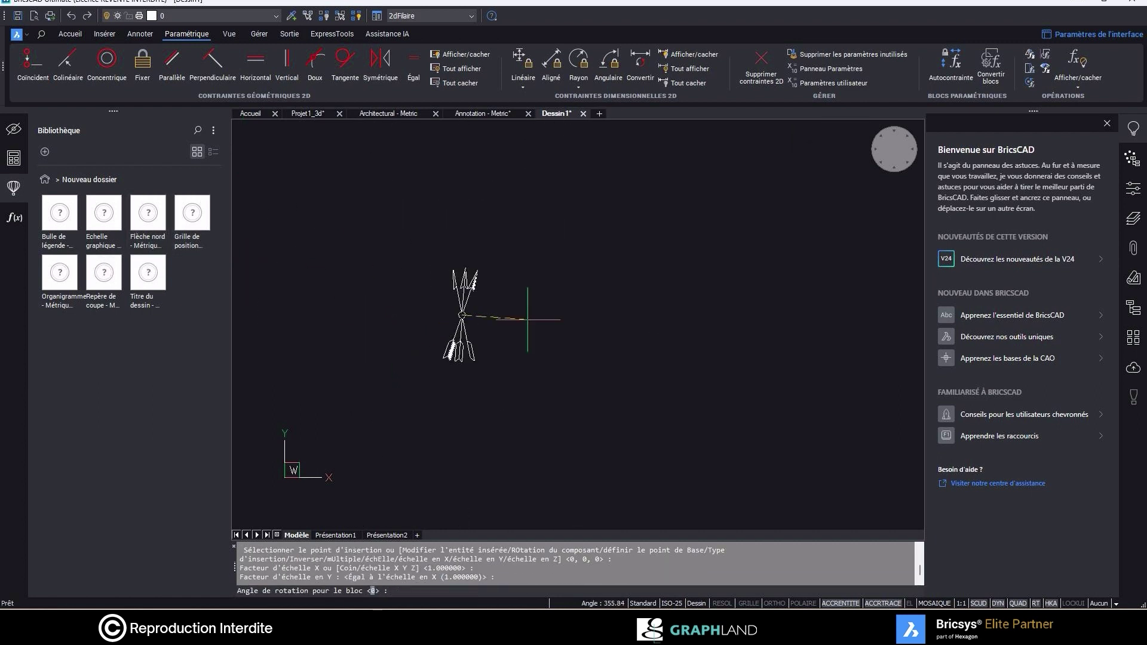
{"action": "key", "text": "Return"}
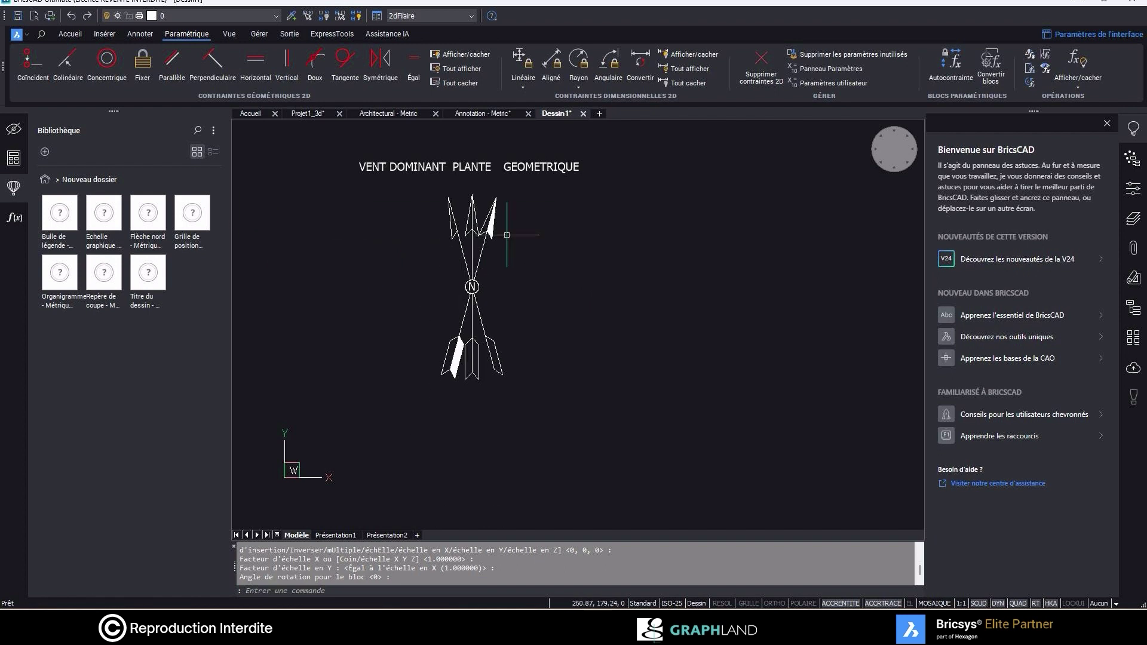
{"action": "left_click", "coordinate": [448, 281]}
{"action": "left_click", "coordinate": [346, 228]}
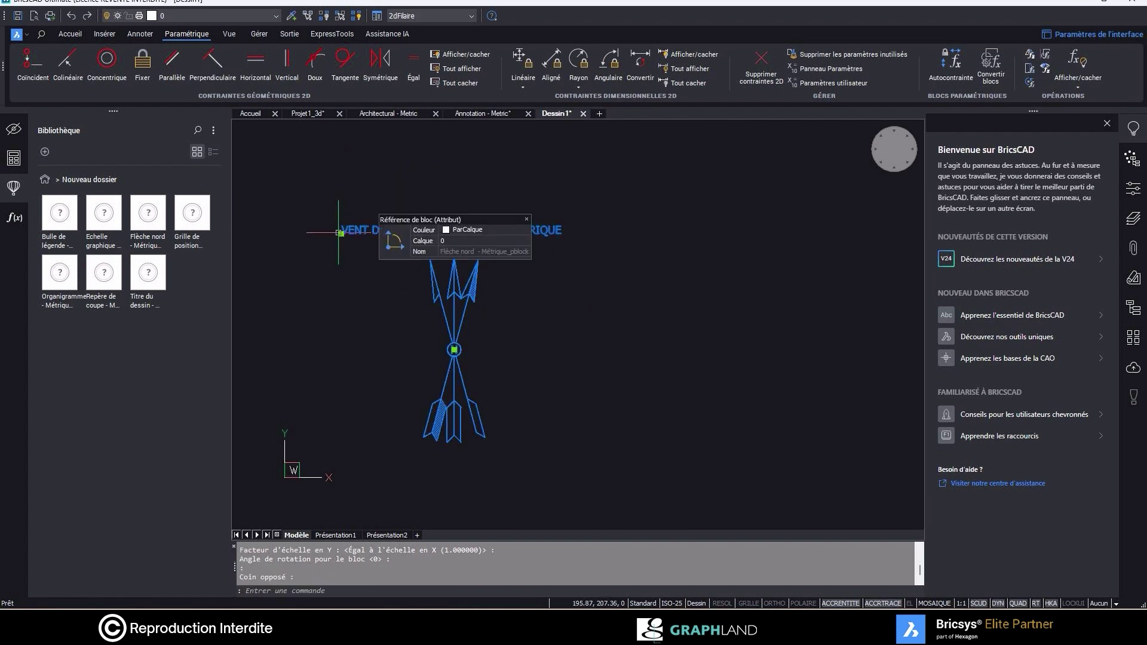
Place the Grille de positionnement détaillée block and inspect the north arrow's properties.
{"action": "left_click", "coordinate": [204, 218]}
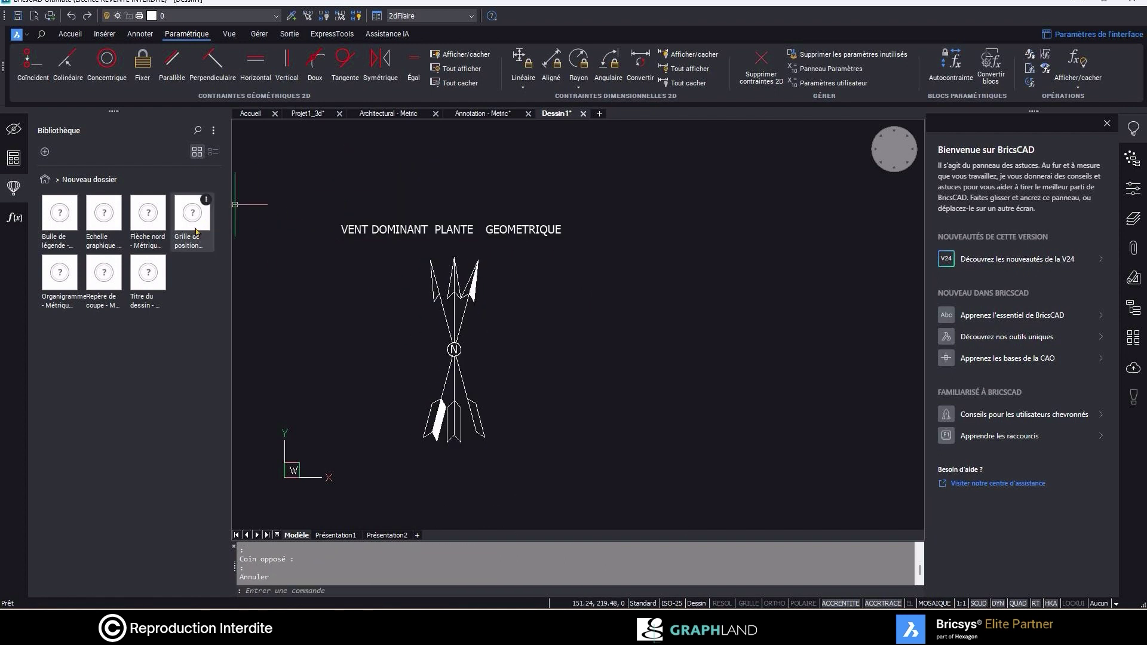
{"action": "key", "text": "Escape"}
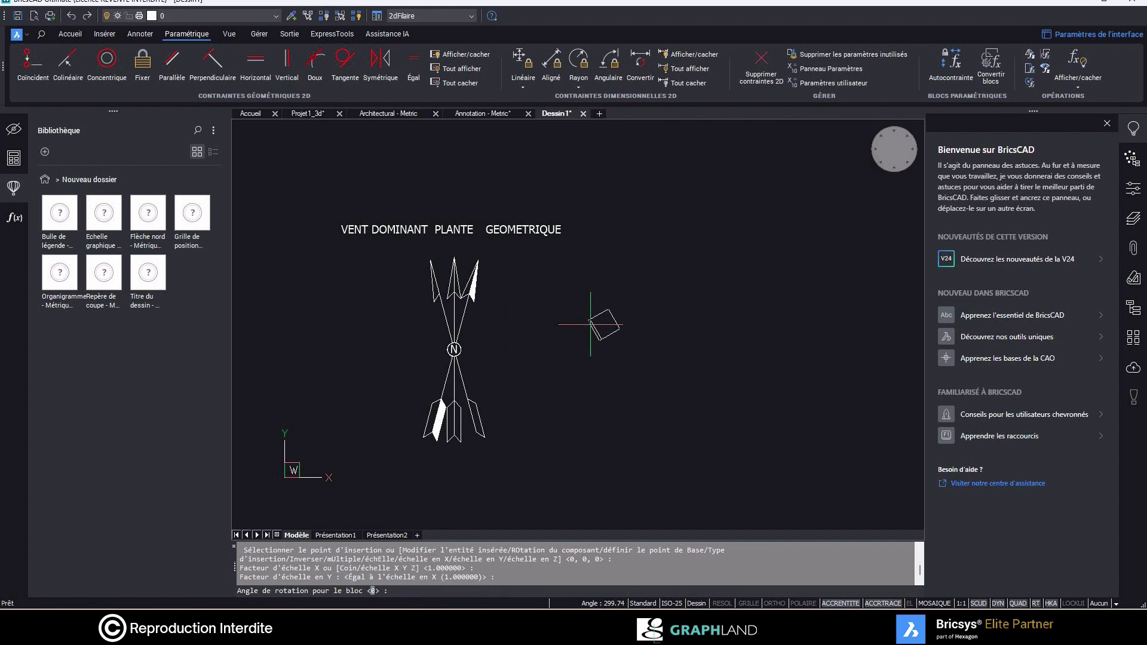
{"action": "left_click", "coordinate": [599, 308]}
{"action": "left_click", "coordinate": [307, 288]}
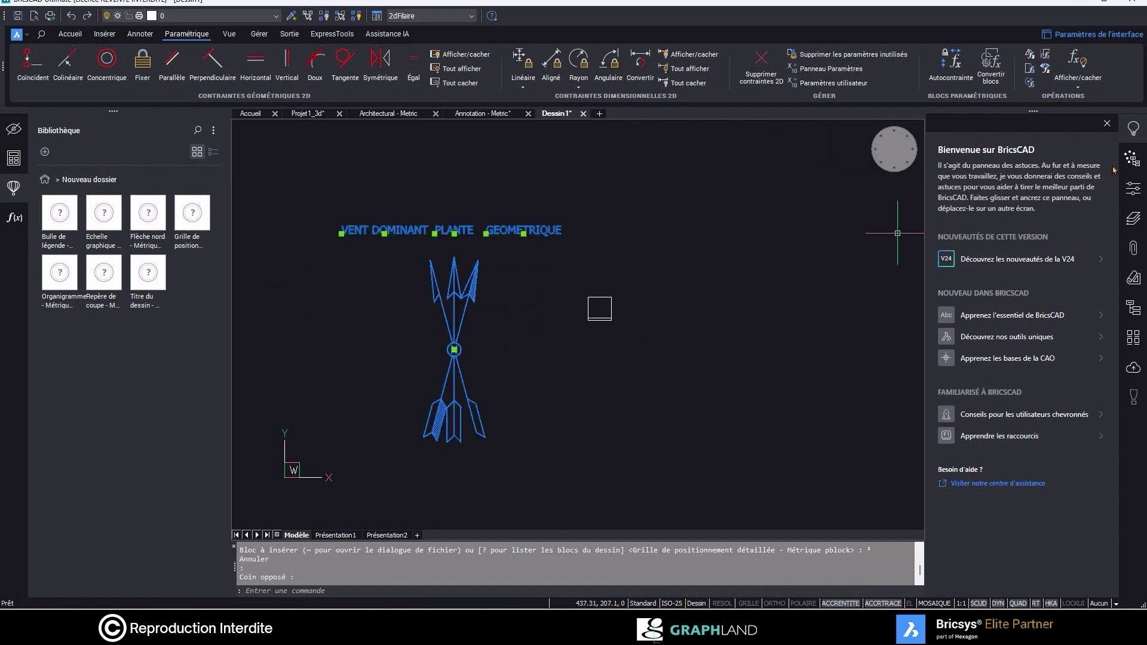
{"action": "left_click", "coordinate": [1133, 188]}
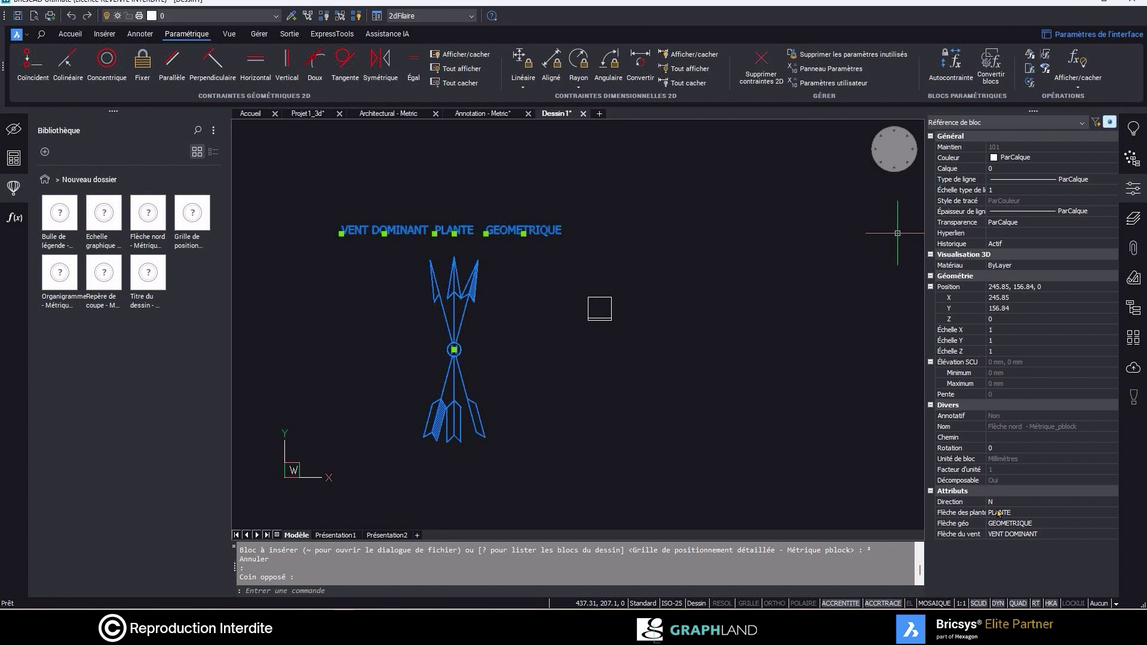
{"action": "key", "text": "Escape"}
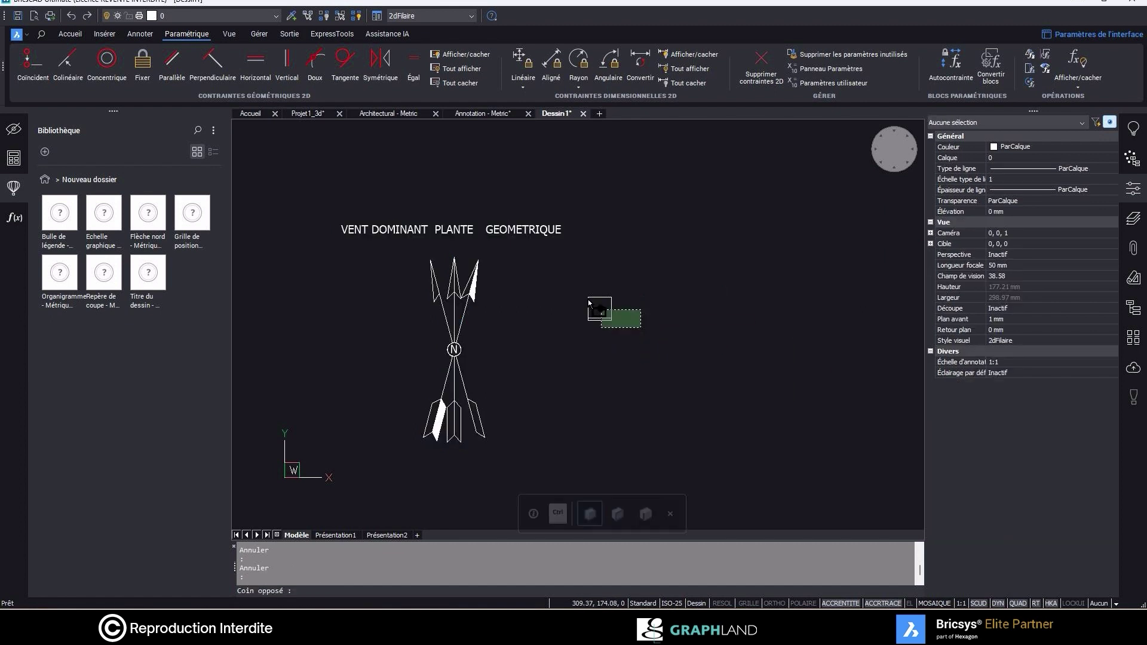
{"action": "left_click", "coordinate": [611, 308]}
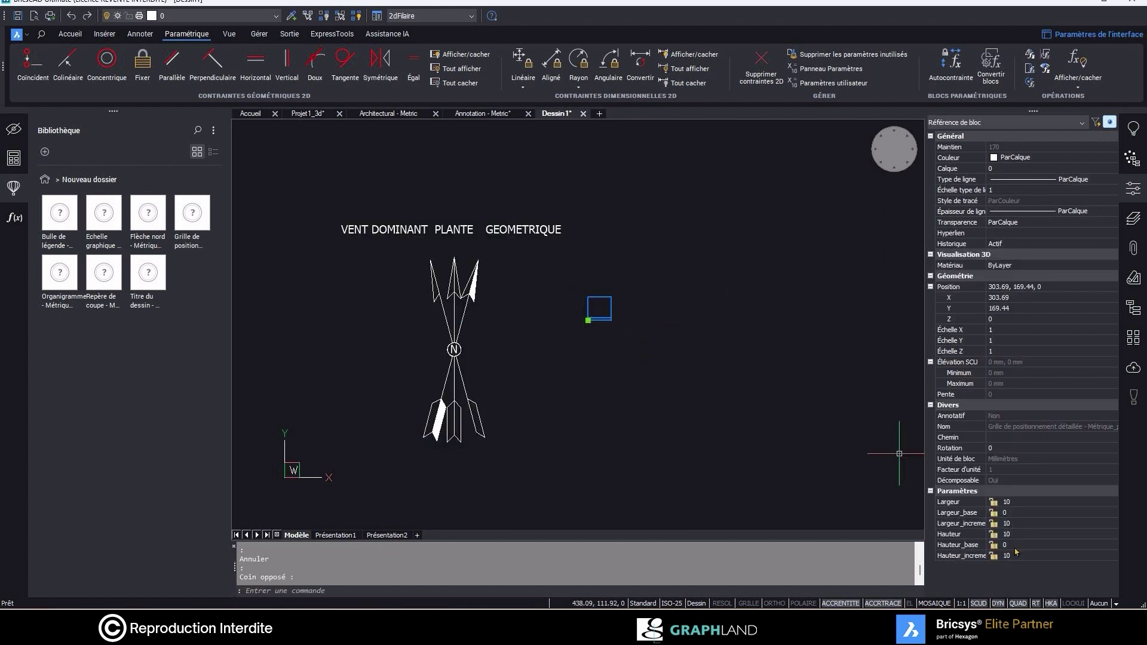
Insert the Titre du dessin title block at default scale, upright.
{"action": "left_click", "coordinate": [148, 275]}
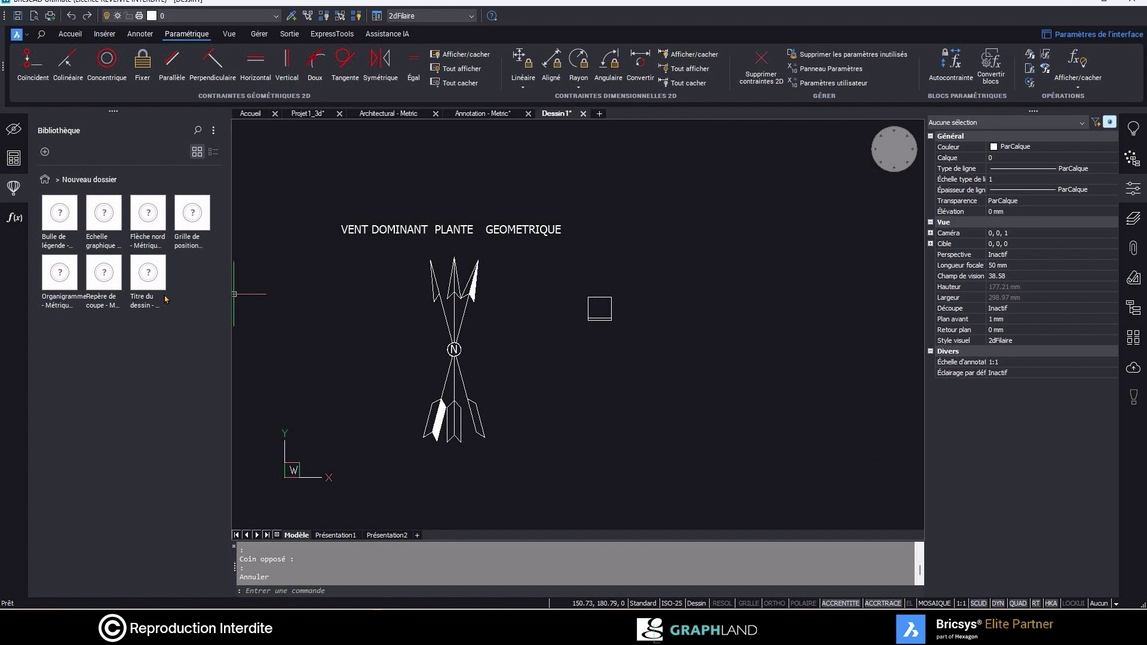
{"action": "left_click", "coordinate": [600, 351]}
{"action": "key", "text": "Return"}
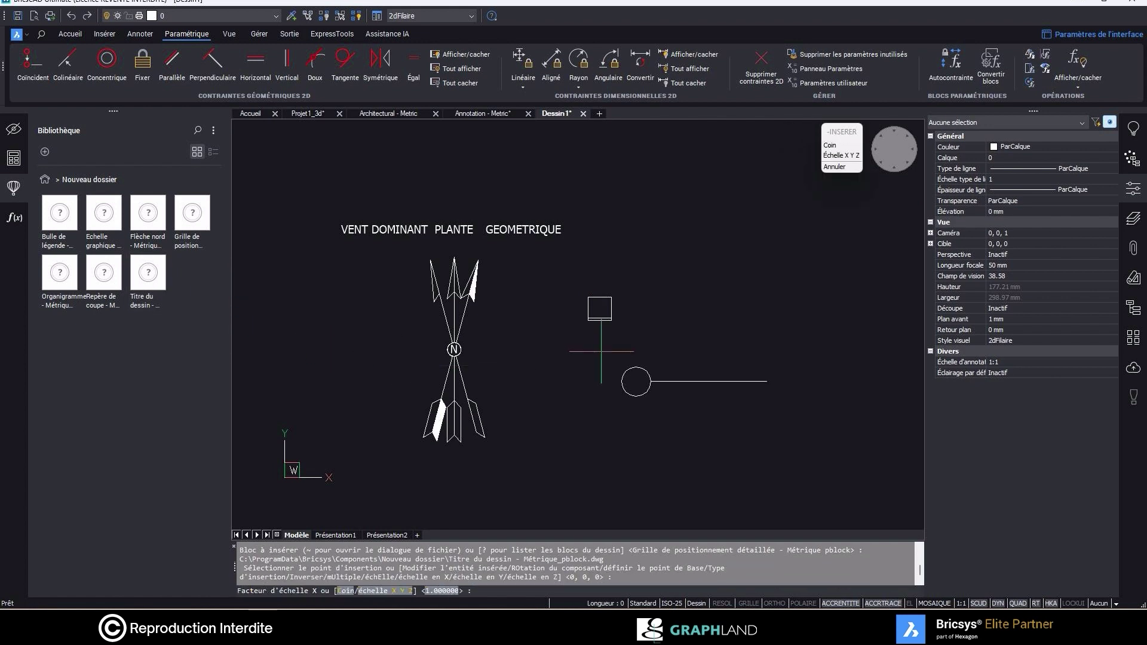
{"action": "key", "text": "Return"}
{"action": "key", "text": "Return"}
{"action": "left_click", "coordinate": [755, 427]}
{"action": "left_click", "coordinate": [699, 394]}
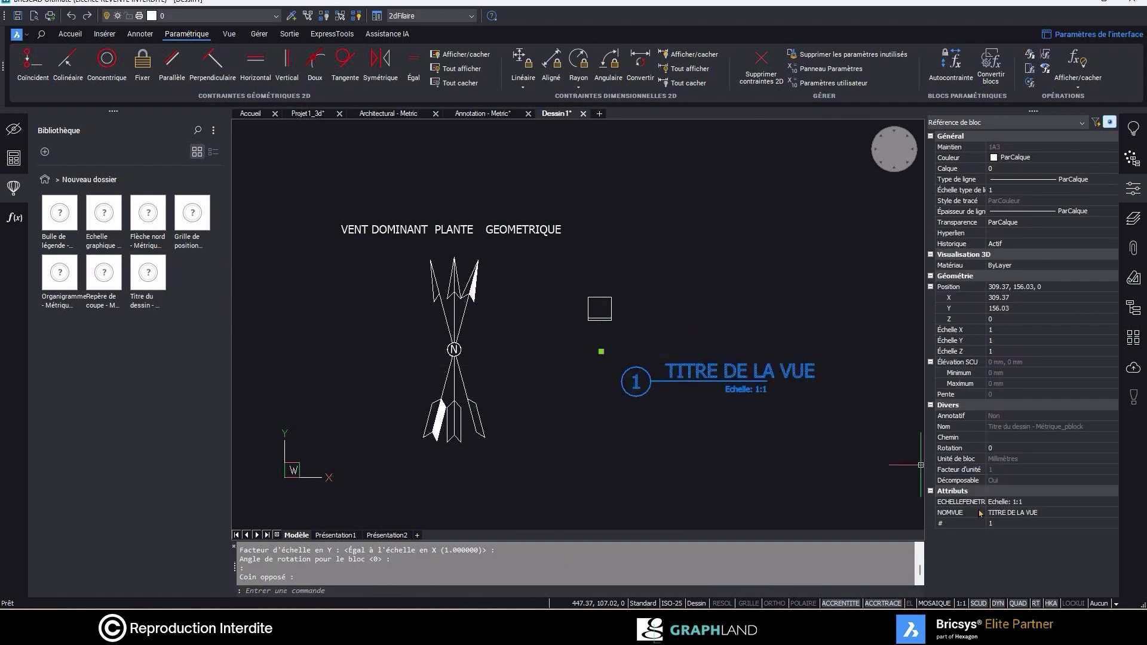
{"action": "key", "text": "Escape"}
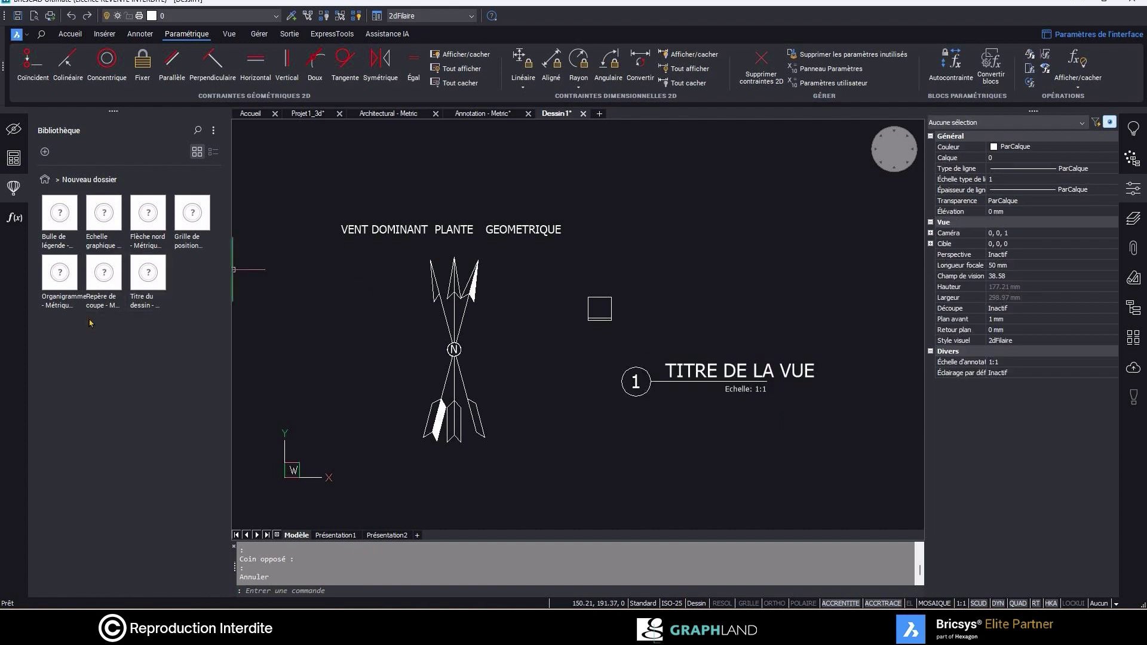
Insert the Organigramme block left of the north arrow with default scale and rotation.
{"action": "left_click", "coordinate": [68, 305]}
{"action": "left_click", "coordinate": [287, 370]}
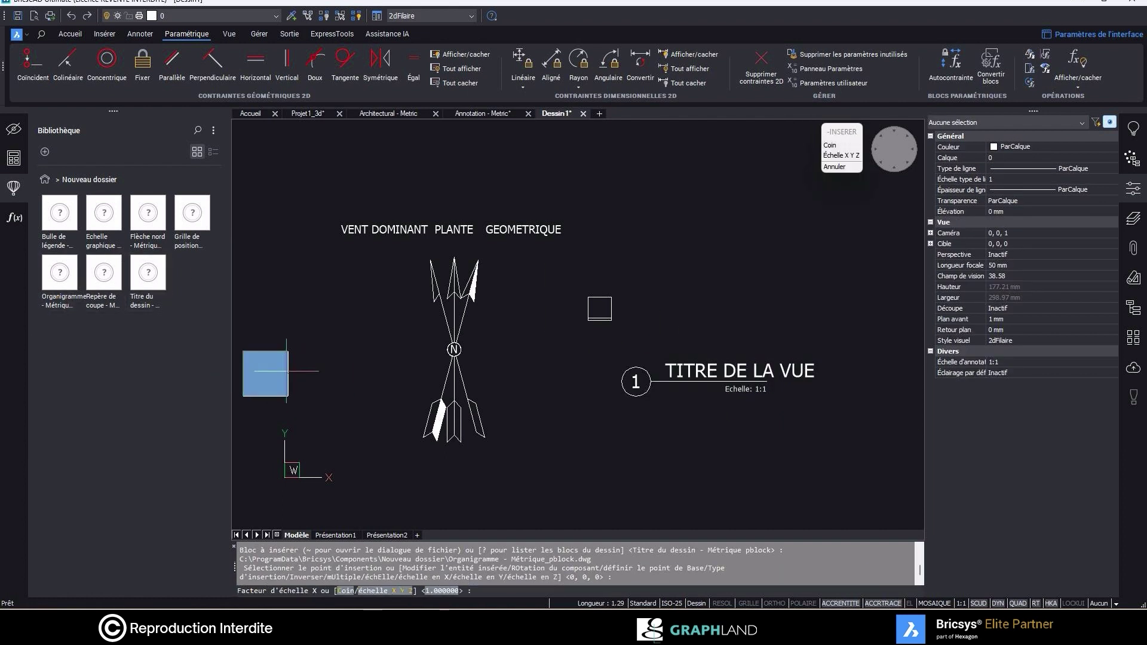
{"action": "key", "text": "Return"}
{"action": "key", "text": "Return"}
{"action": "key", "text": "Return"}
{"action": "left_click", "coordinate": [302, 384]}
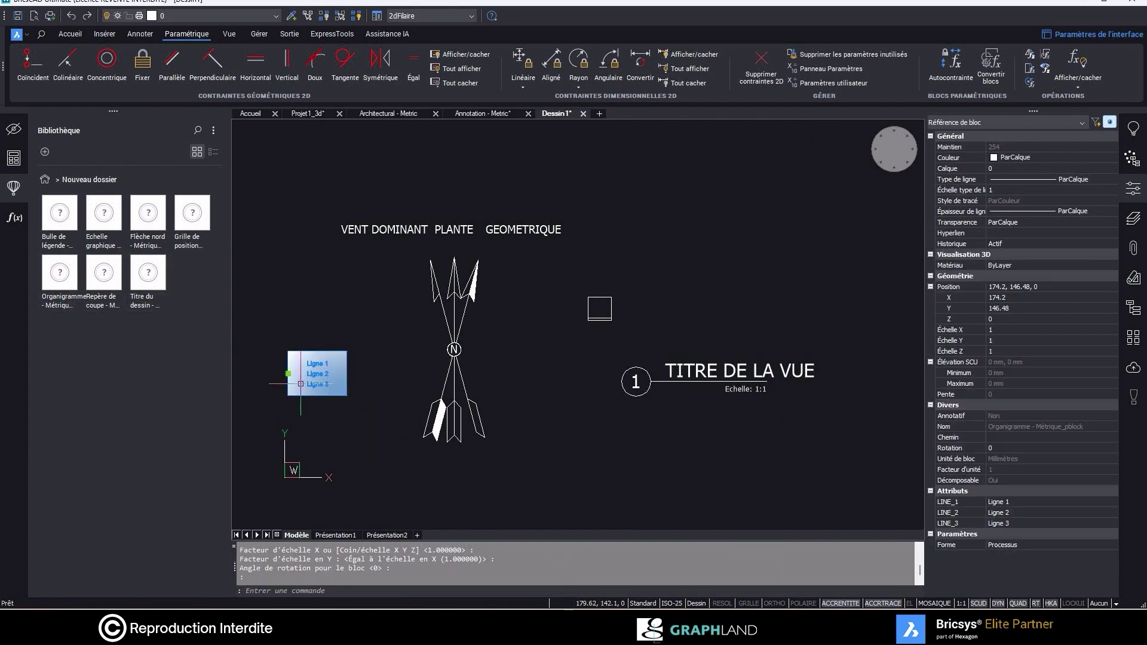
Switch the Forme parameter through Affichage and Décision to Données.
{"action": "left_click", "coordinate": [1054, 545]}
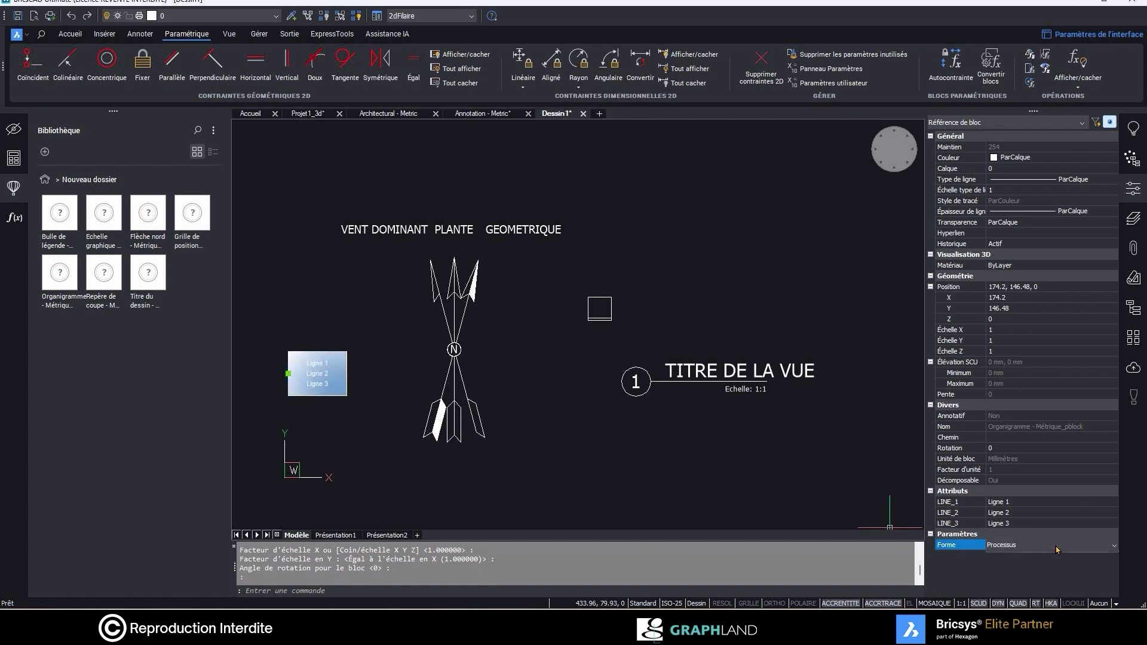
{"action": "left_click", "coordinate": [1053, 556]}
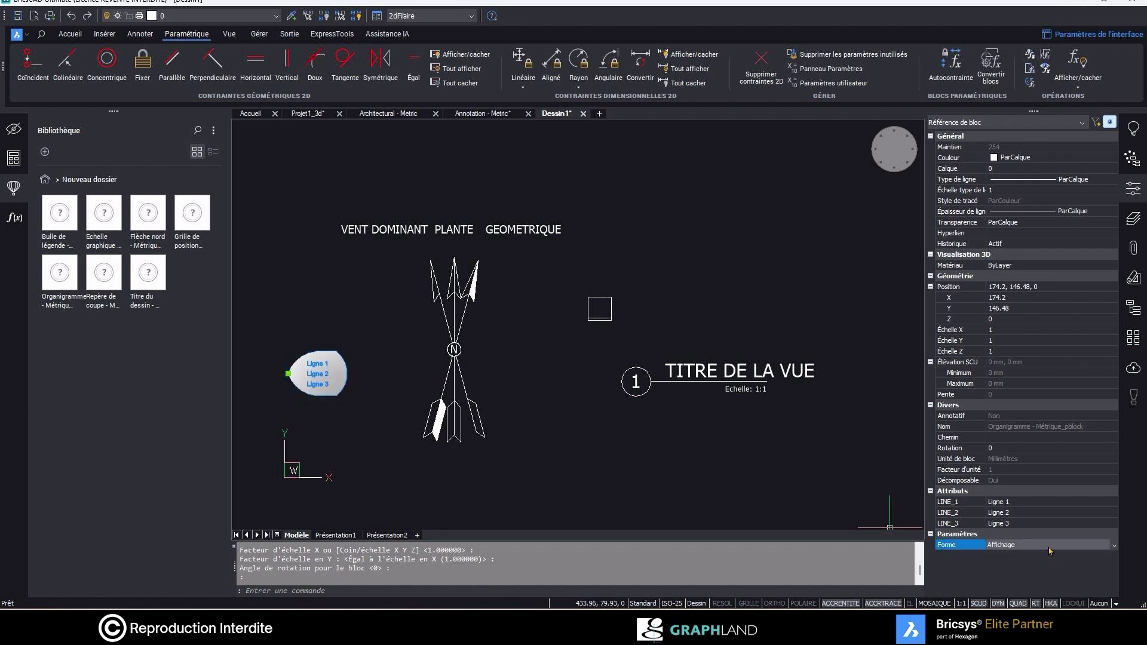
{"action": "left_click", "coordinate": [1049, 546]}
{"action": "left_click", "coordinate": [1046, 567]}
{"action": "left_click", "coordinate": [1049, 546]}
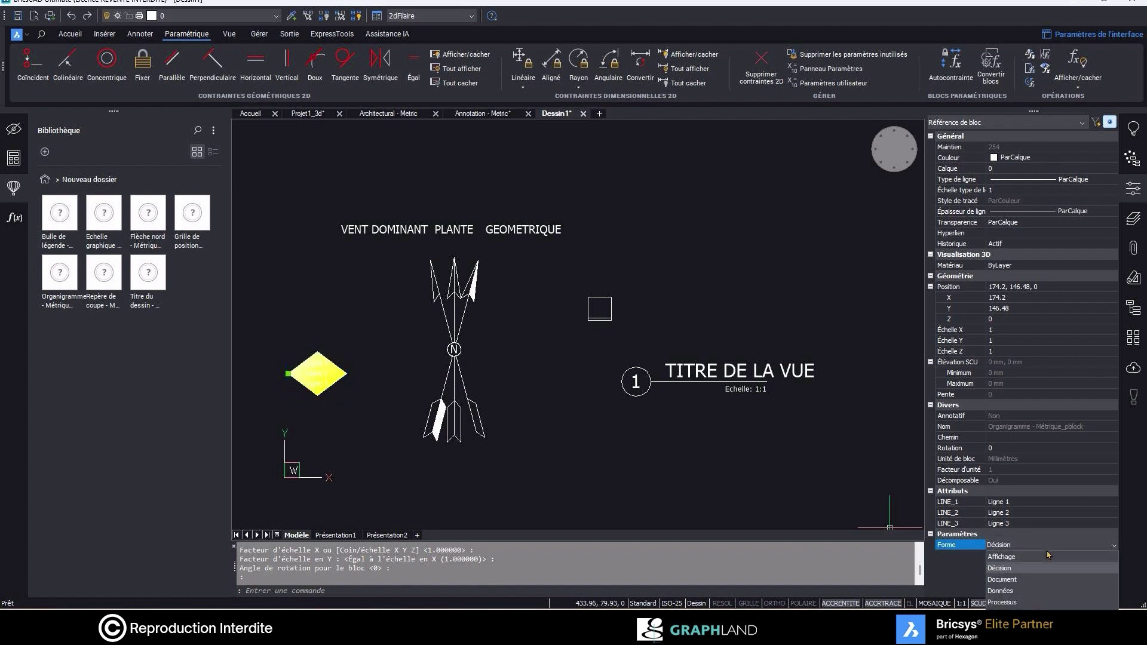
{"action": "left_click", "coordinate": [1041, 591]}
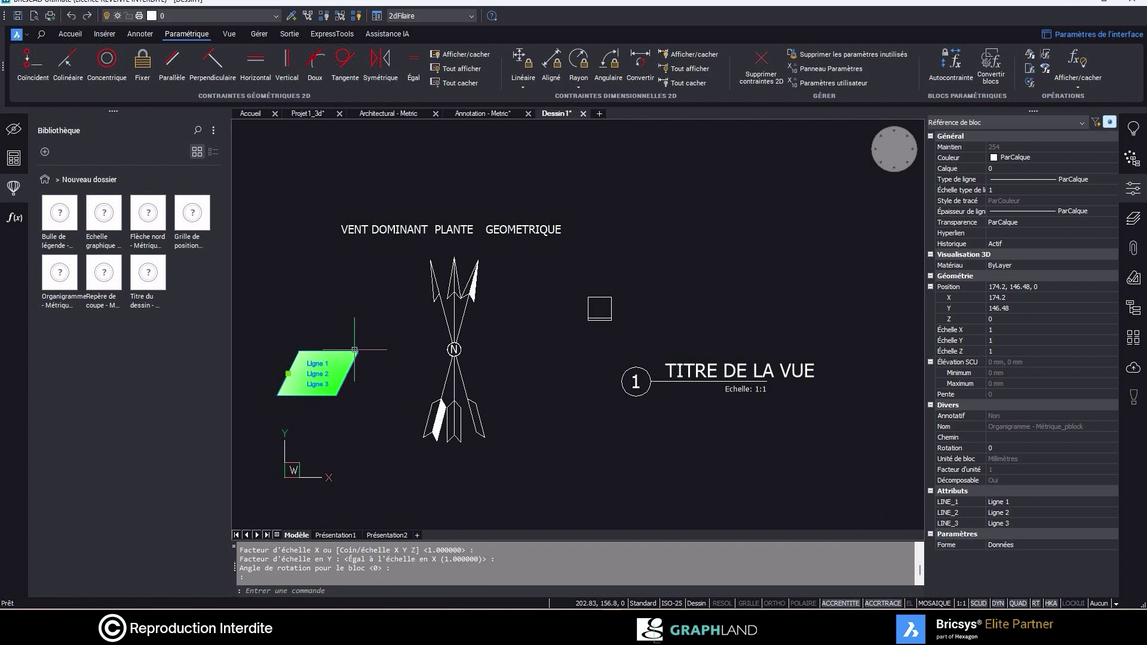
{"action": "key", "text": "Escape"}
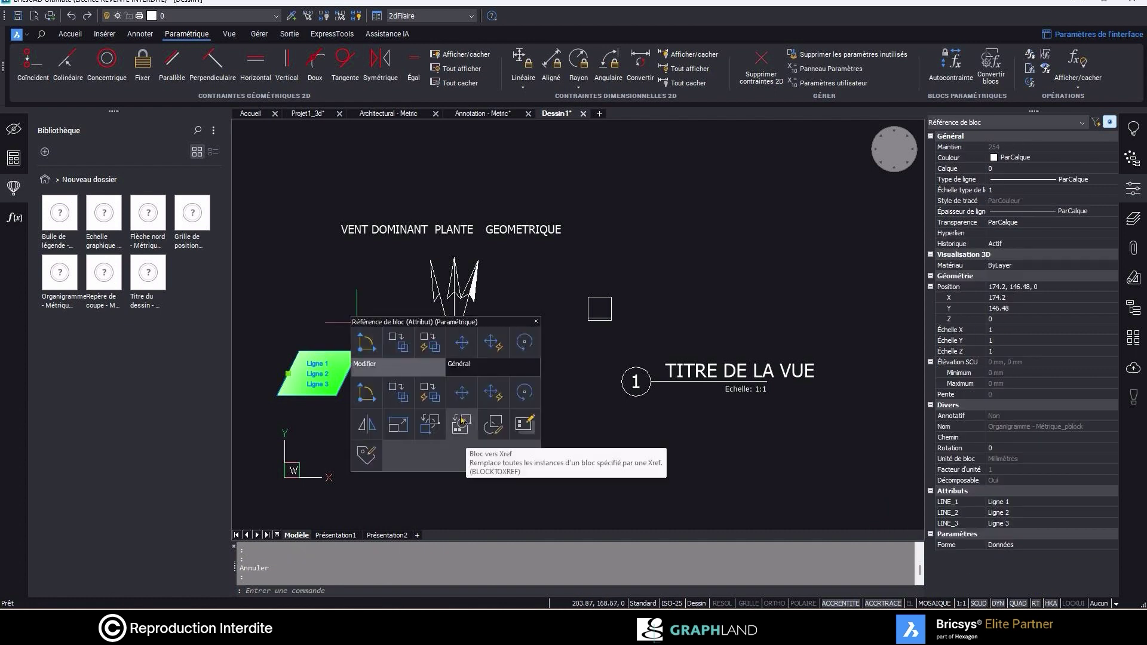
Open the Organigramme block in BEDIT and bring up the parametric tools.
{"action": "left_click", "coordinate": [492, 429]}
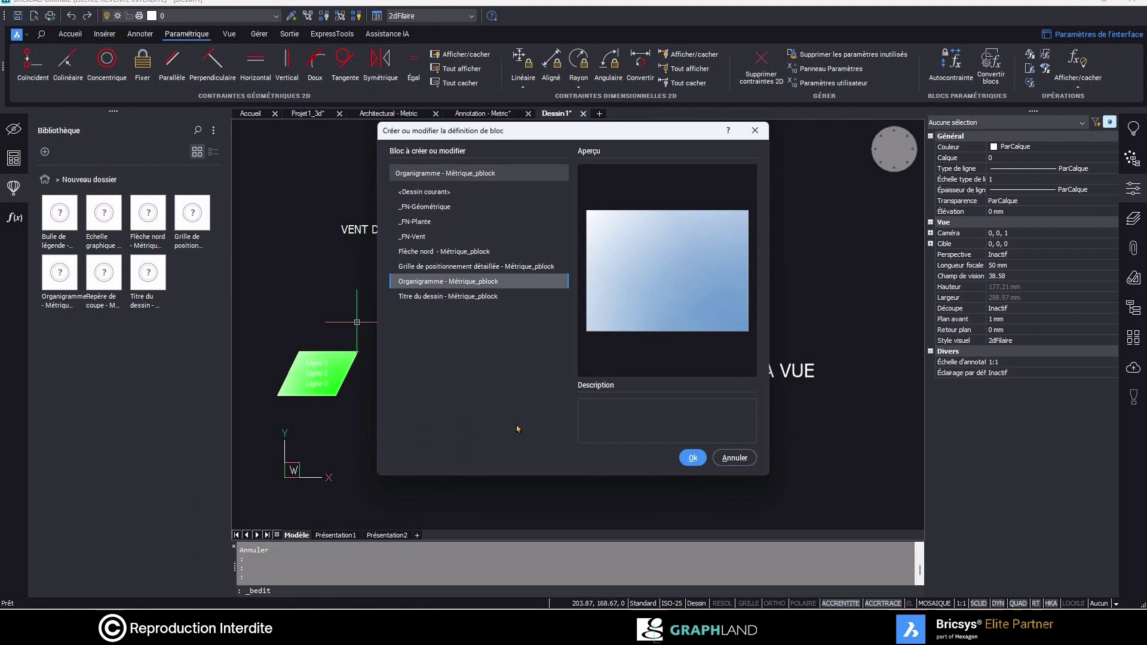
{"action": "left_click", "coordinate": [686, 455]}
{"action": "scroll", "coordinate": [422, 299], "scroll_direction": "down", "scroll_amount": 2}
{"action": "scroll", "coordinate": [436, 340], "scroll_direction": "down", "scroll_amount": 3}
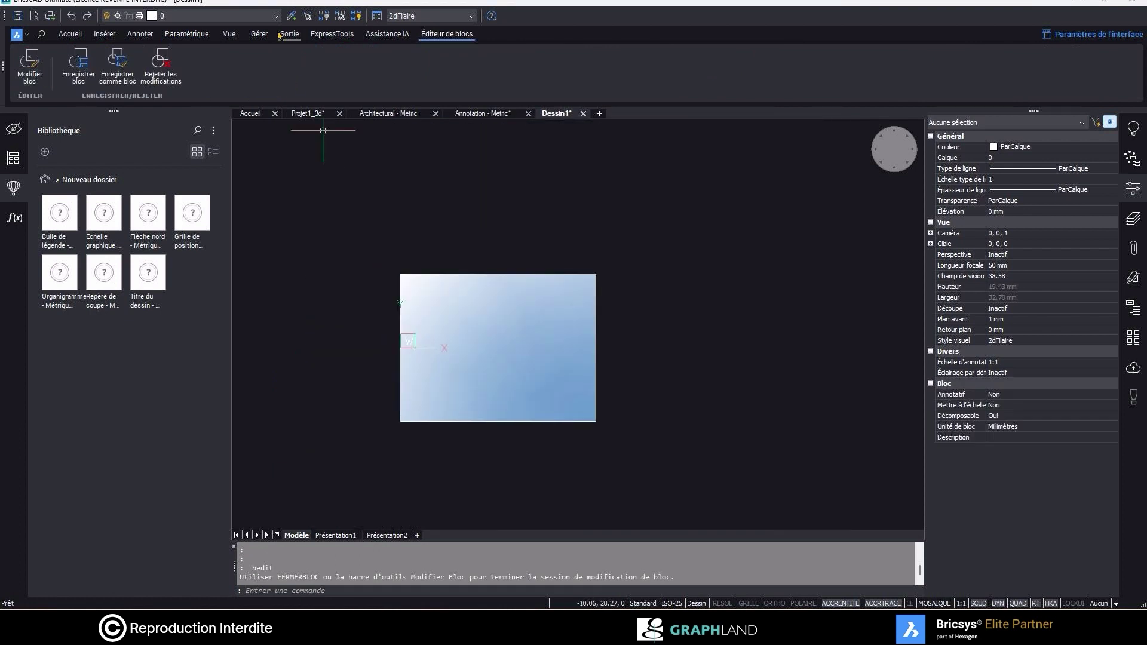
{"action": "left_click", "coordinate": [193, 37]}
Browse the visibility states, viewing Processus entities, then the Décision yellow diamond.
{"action": "left_click", "coordinate": [1028, 68]}
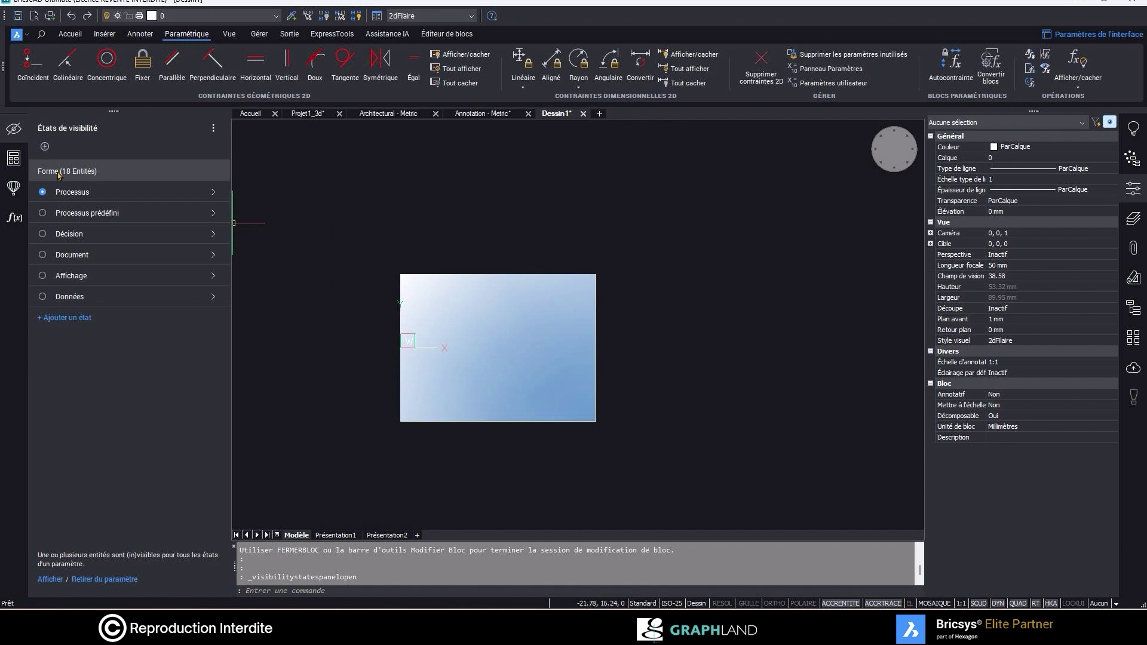
{"action": "mouse_move", "coordinate": [110, 213]}
{"action": "left_click", "coordinate": [213, 192]}
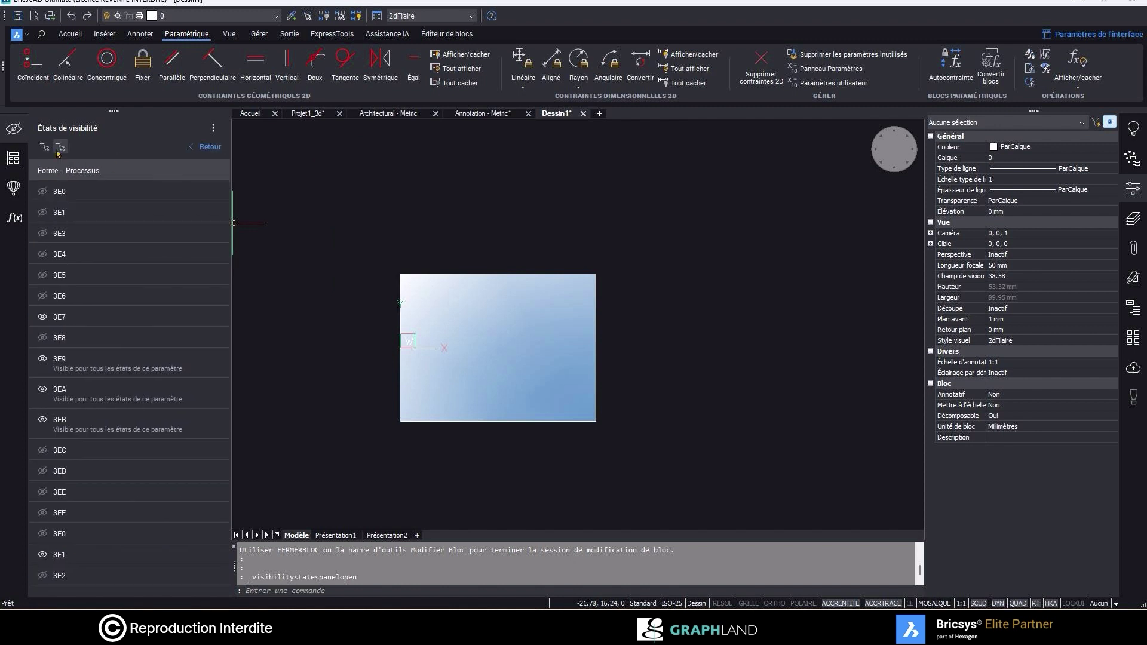
{"action": "left_click", "coordinate": [206, 146]}
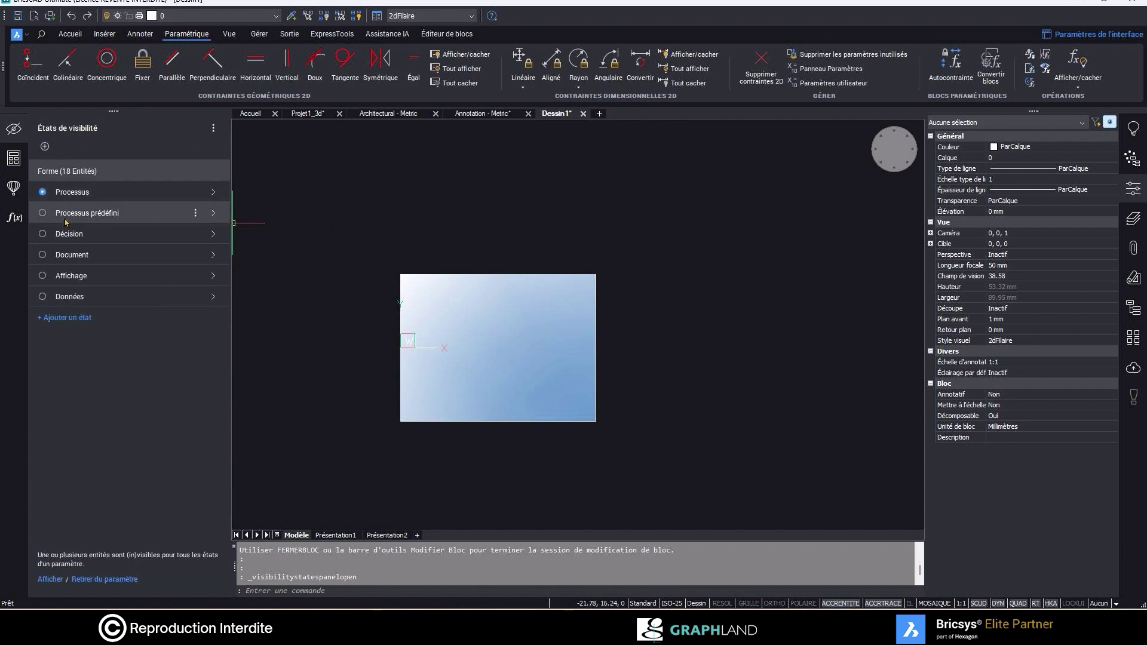
{"action": "left_click", "coordinate": [213, 233]}
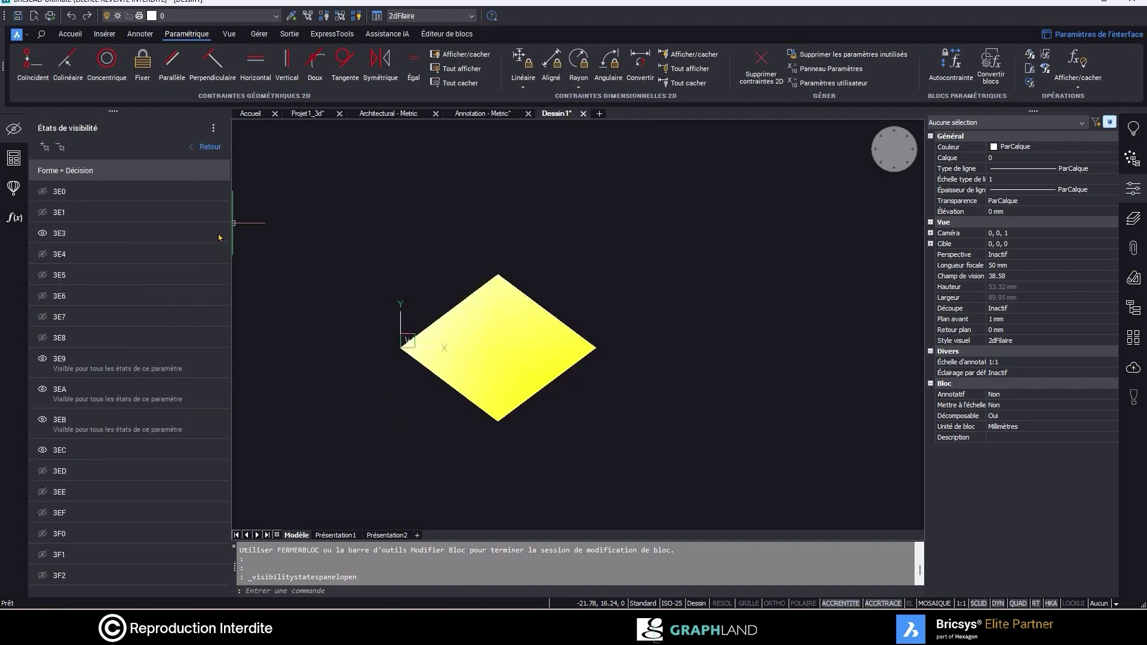
{"action": "key", "text": "Escape"}
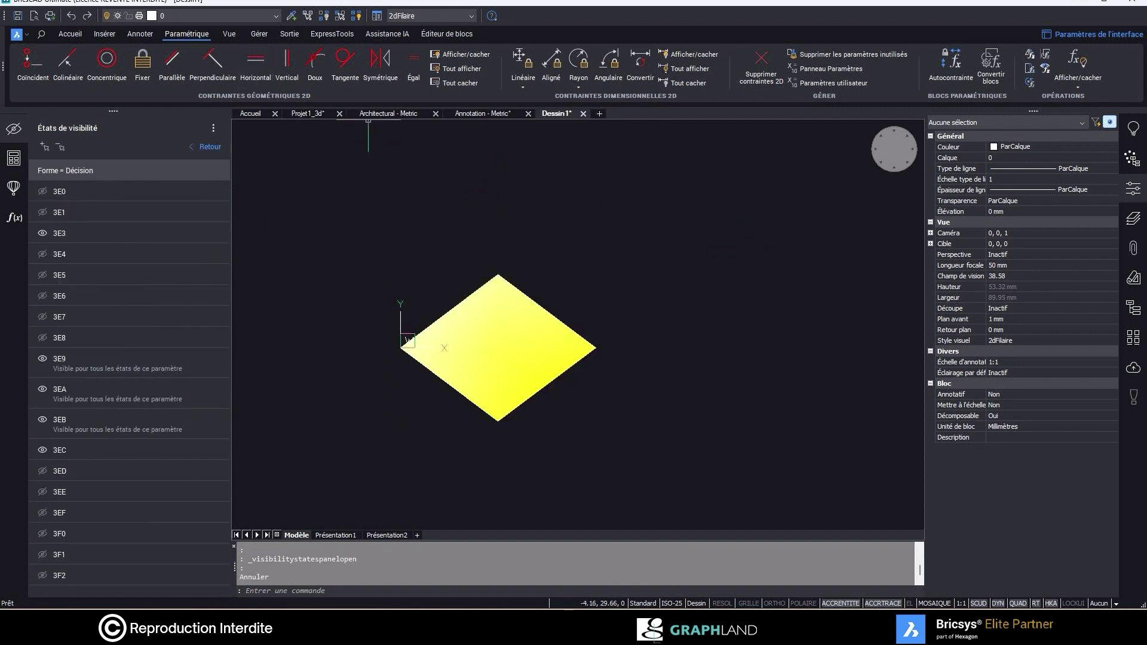
{"action": "key", "text": "Escape"}
Open État du dessin from Gérer, then return to the start page for V23_User Interface.
{"action": "left_click", "coordinate": [67, 34]}
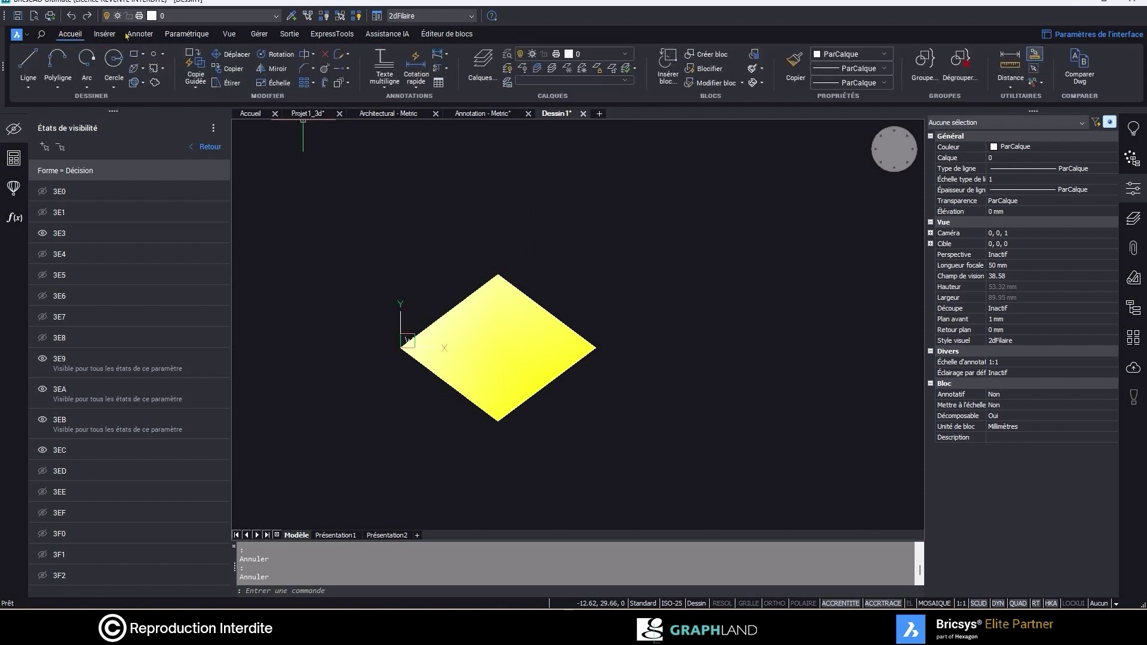
{"action": "left_click", "coordinate": [259, 34]}
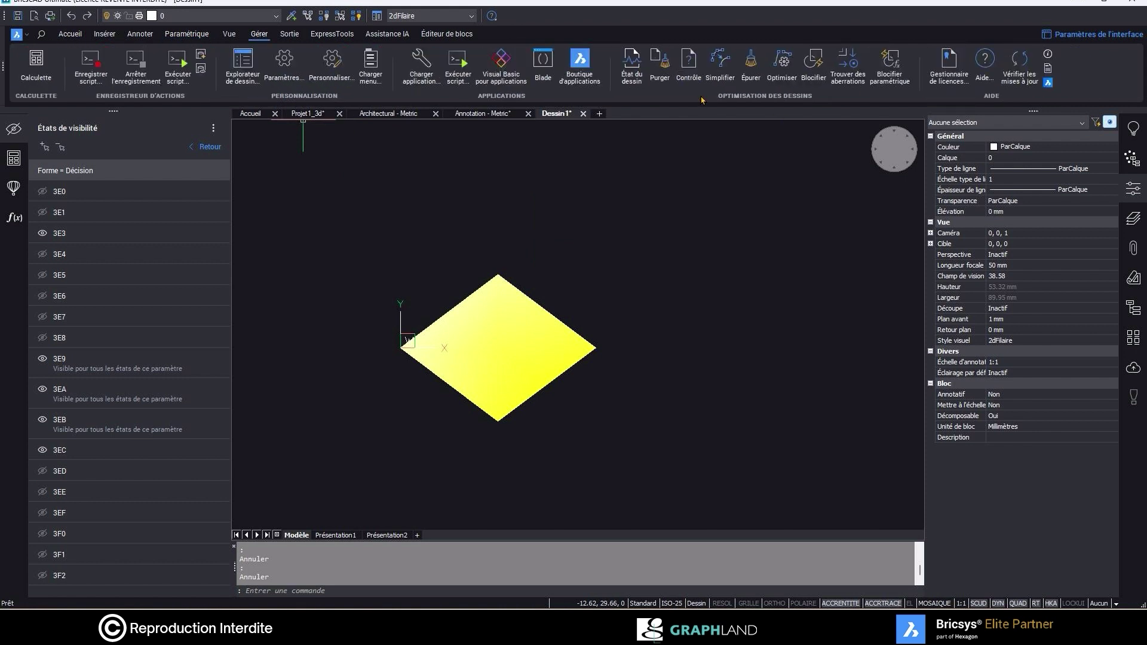
{"action": "left_click", "coordinate": [632, 63]}
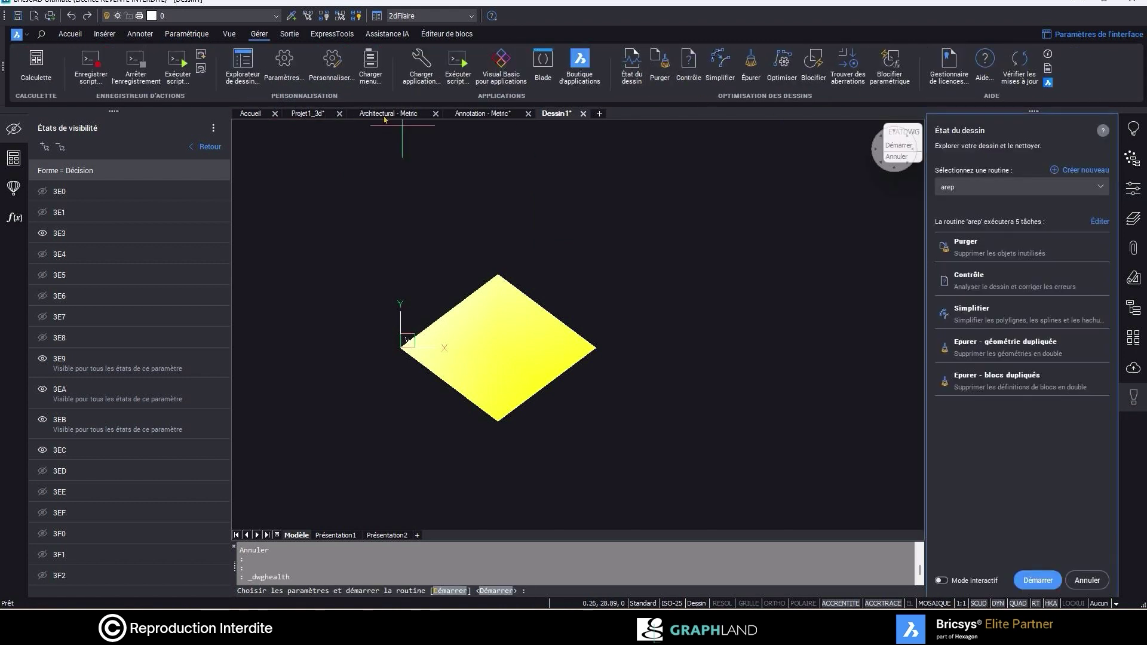
{"action": "left_click", "coordinate": [250, 113]}
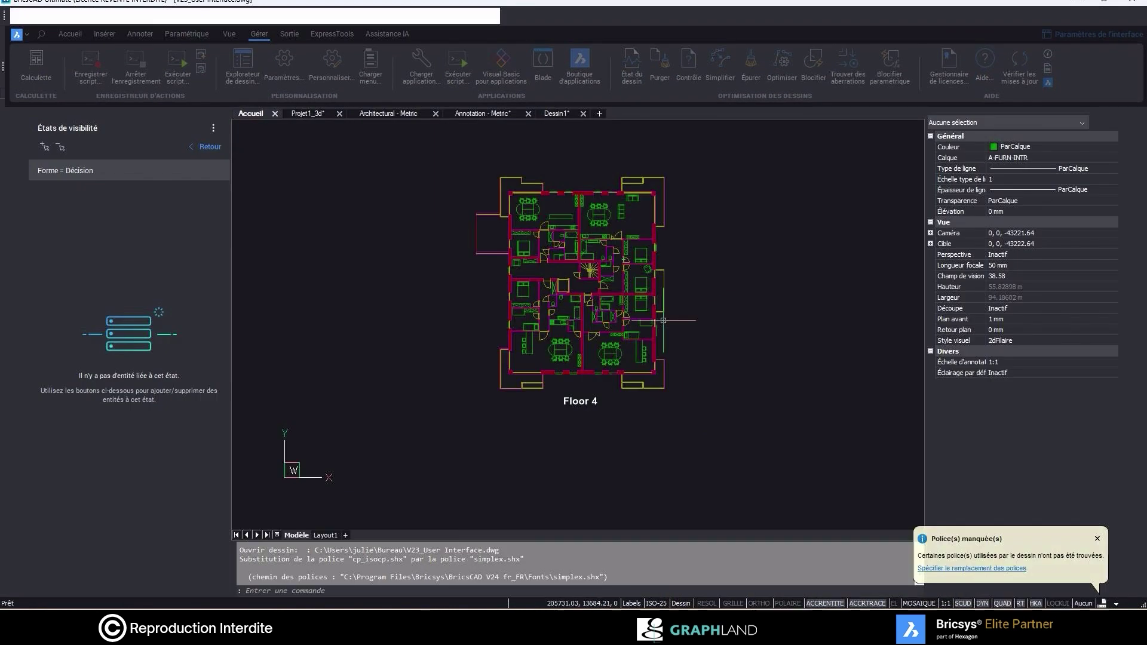
Rerun Drawing Health on the Floor 4 plan, dismiss the font notice, start a new routine.
{"action": "left_click", "coordinate": [632, 66]}
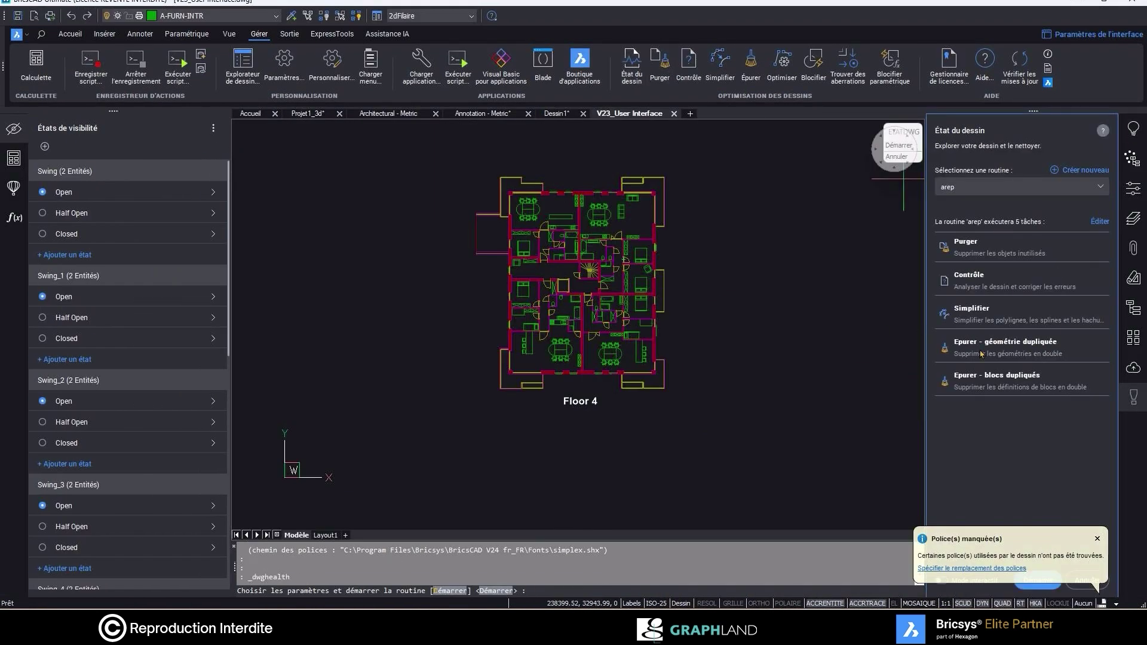
{"action": "left_click", "coordinate": [1098, 540]}
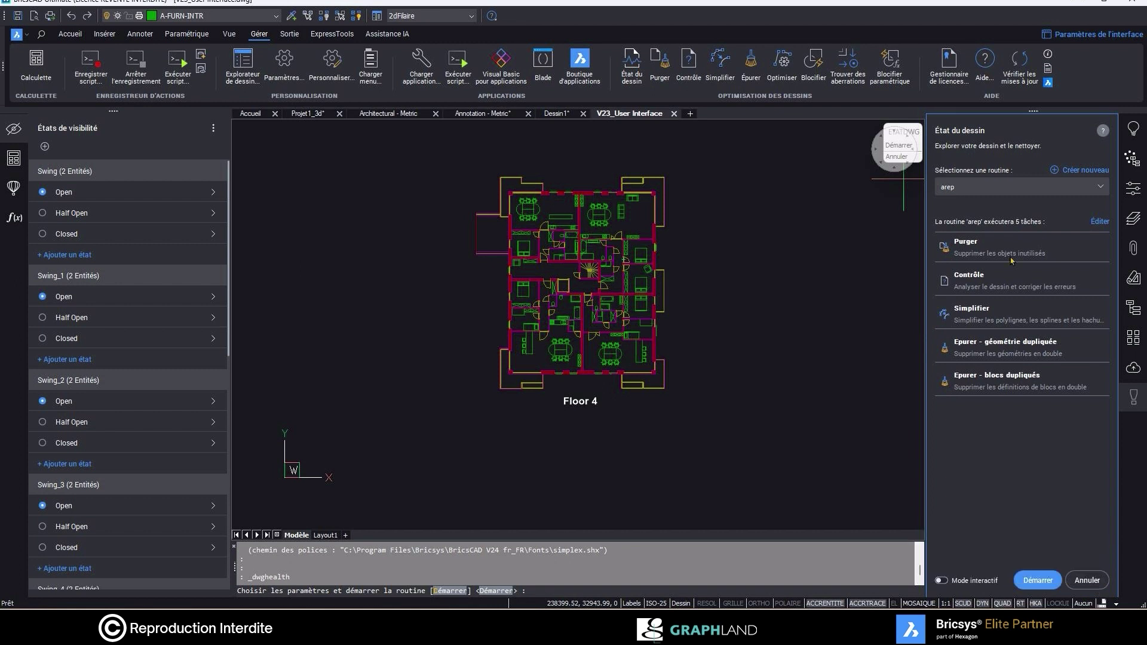
{"action": "left_click", "coordinate": [1081, 170]}
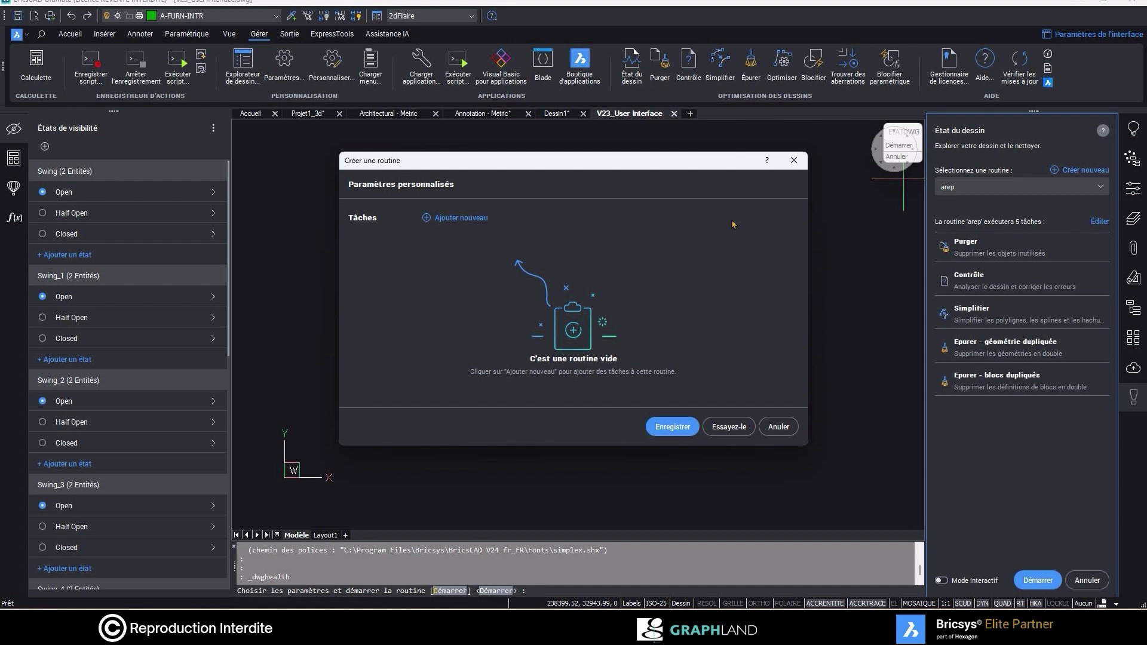
Add Purger, Simplifier, and both Epurer duplicate-geometry and duplicate-block tasks to the routine.
{"action": "left_click", "coordinate": [457, 218]}
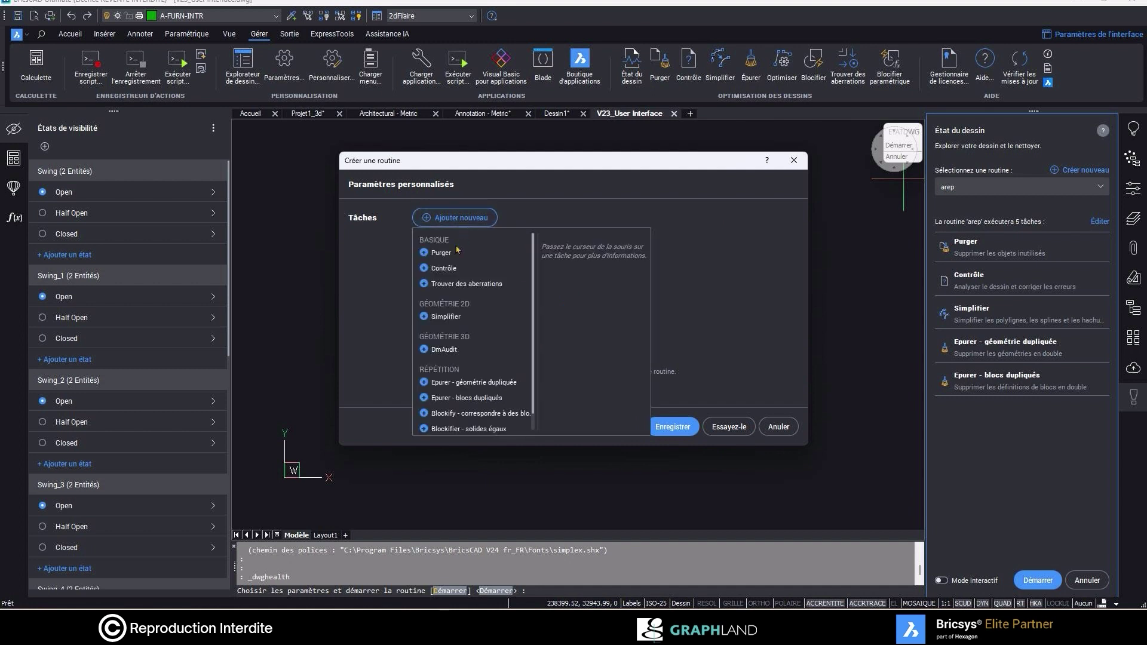
{"action": "left_click", "coordinate": [458, 302]}
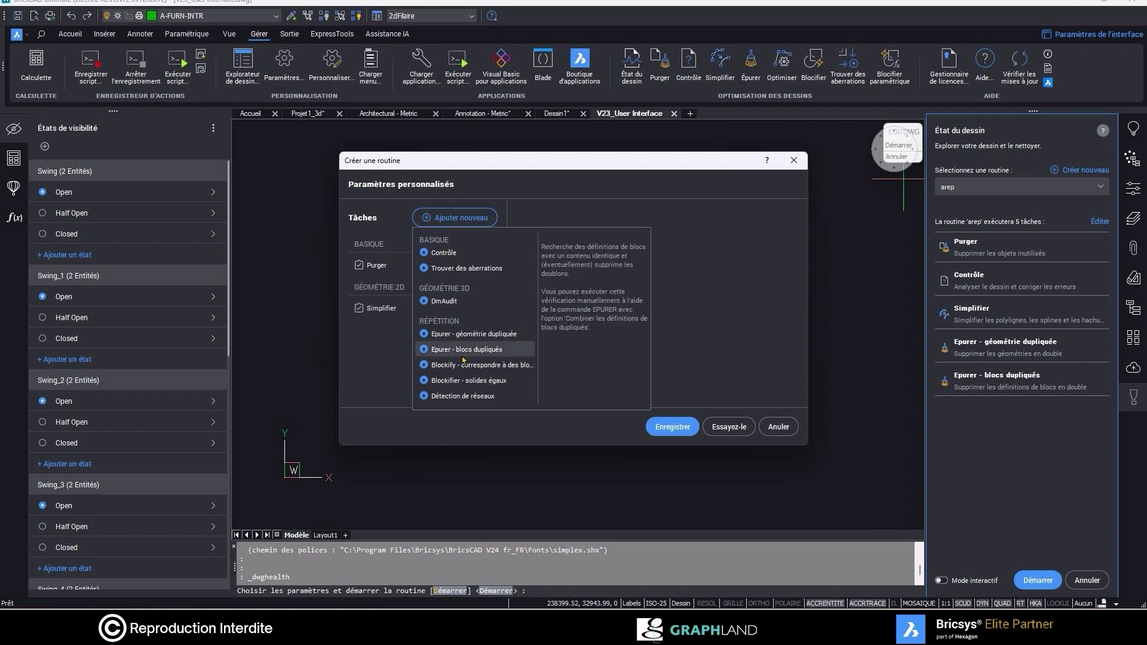
{"action": "left_click", "coordinate": [487, 339]}
{"action": "left_click", "coordinate": [487, 338]}
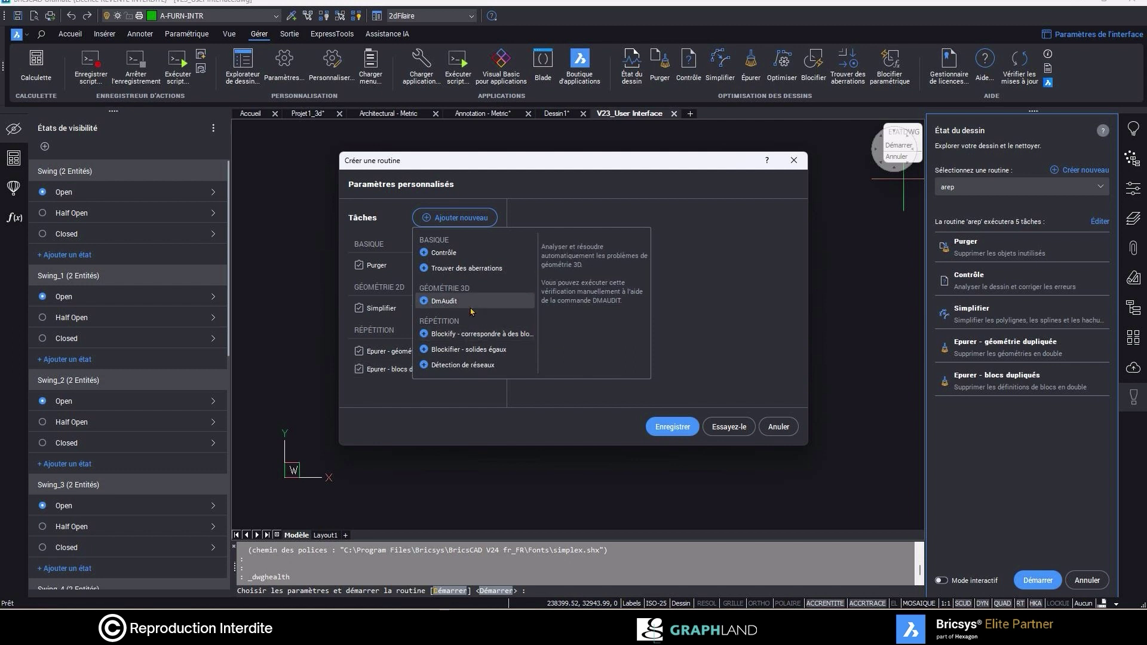
{"action": "left_click", "coordinate": [737, 363]}
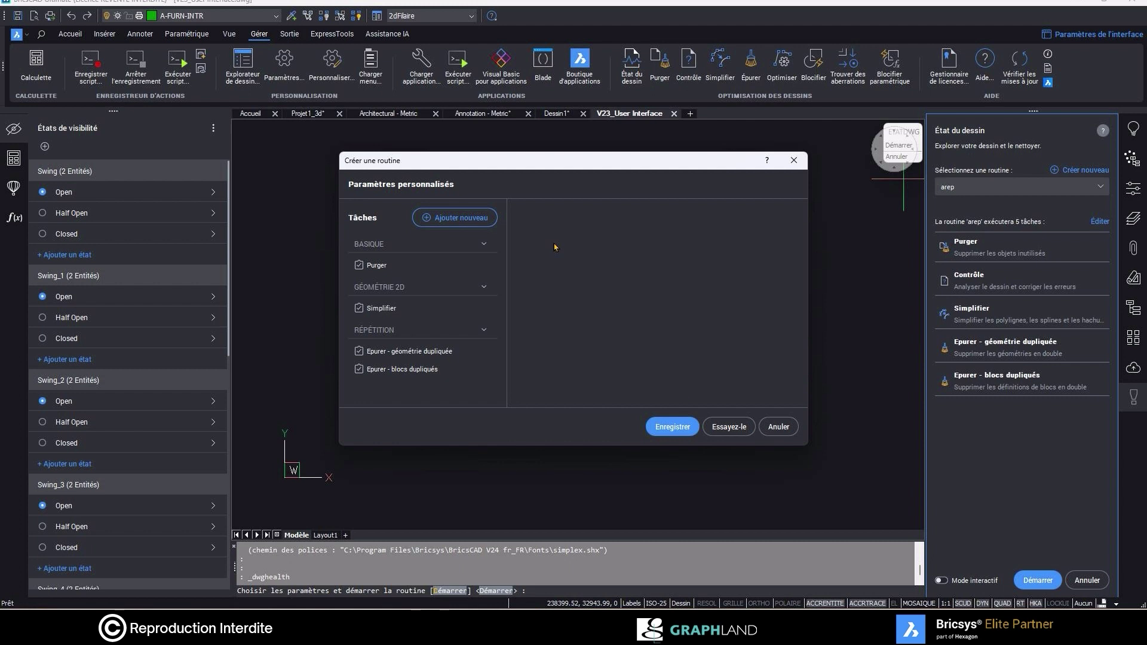
Save the routine under a new name and enable Mode interactif.
{"action": "left_click", "coordinate": [672, 427]}
{"action": "type", "text": "TEST"}
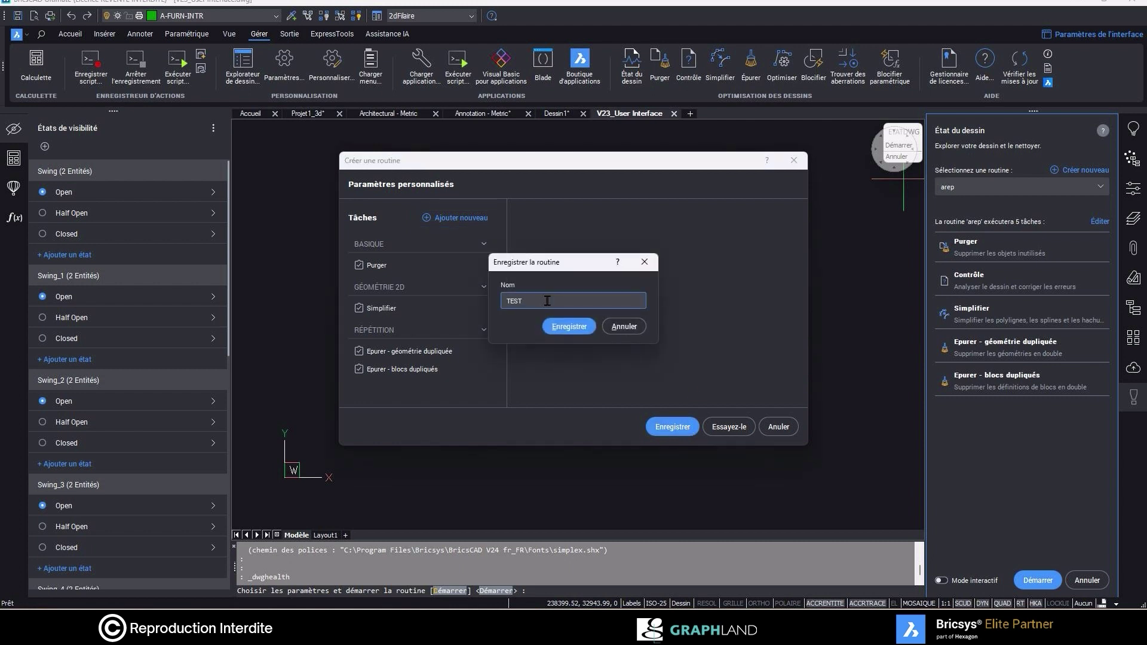
{"action": "type", "text": "_video"}
{"action": "left_click", "coordinate": [568, 326]}
{"action": "left_click", "coordinate": [728, 427]}
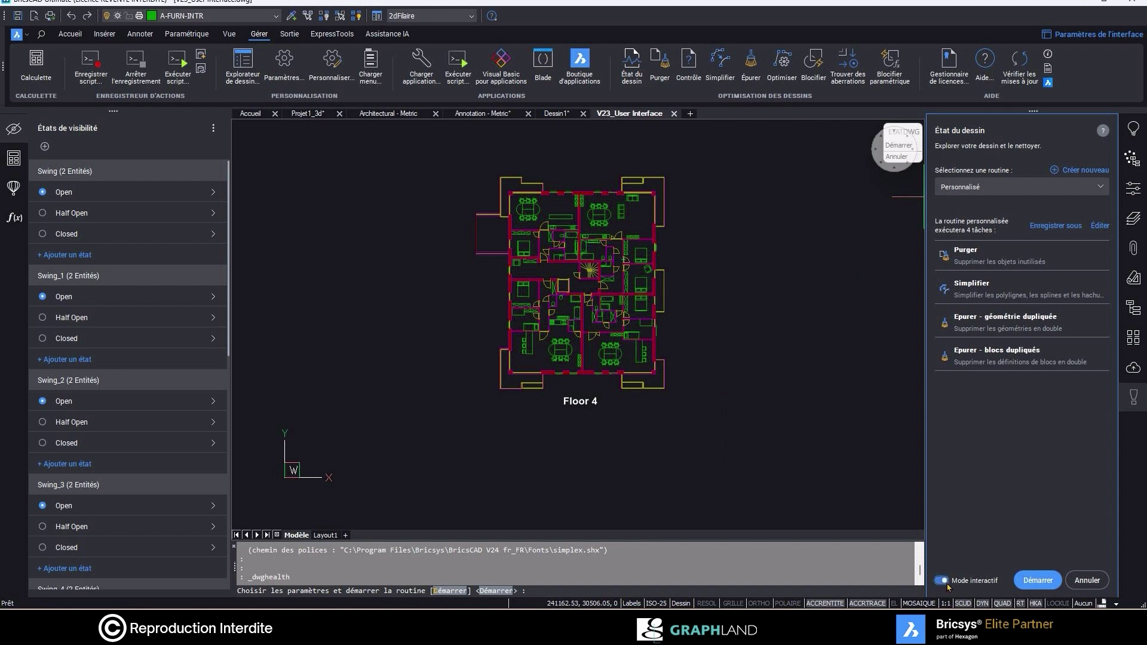
Run the routine, accepting 92 purged items, 246 simplified hatches and 990 duplicates removed.
{"action": "left_click", "coordinate": [1037, 579]}
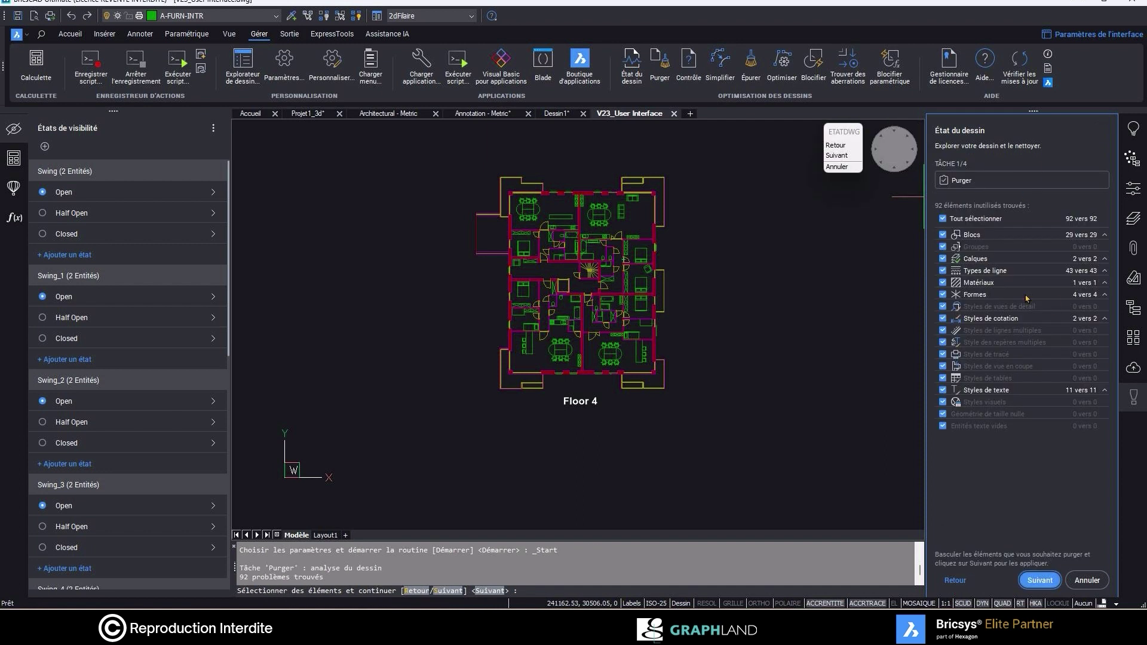
{"action": "left_click", "coordinate": [1039, 580]}
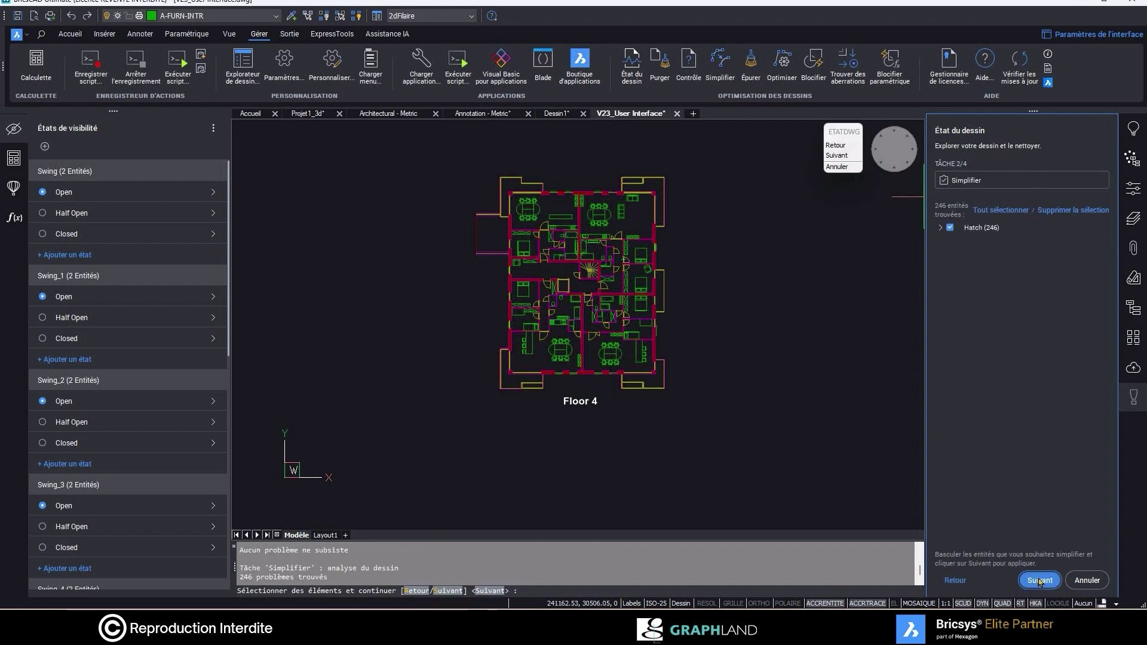
{"action": "left_click", "coordinate": [1040, 582]}
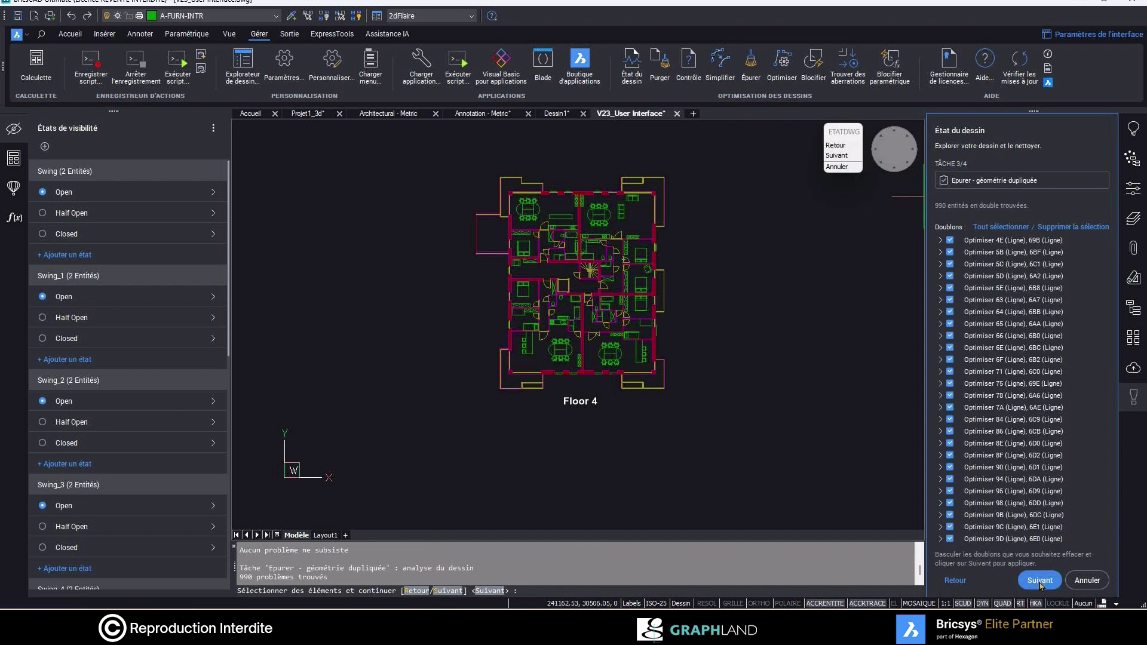
{"action": "left_click", "coordinate": [1040, 580]}
{"action": "left_click", "coordinate": [1040, 582]}
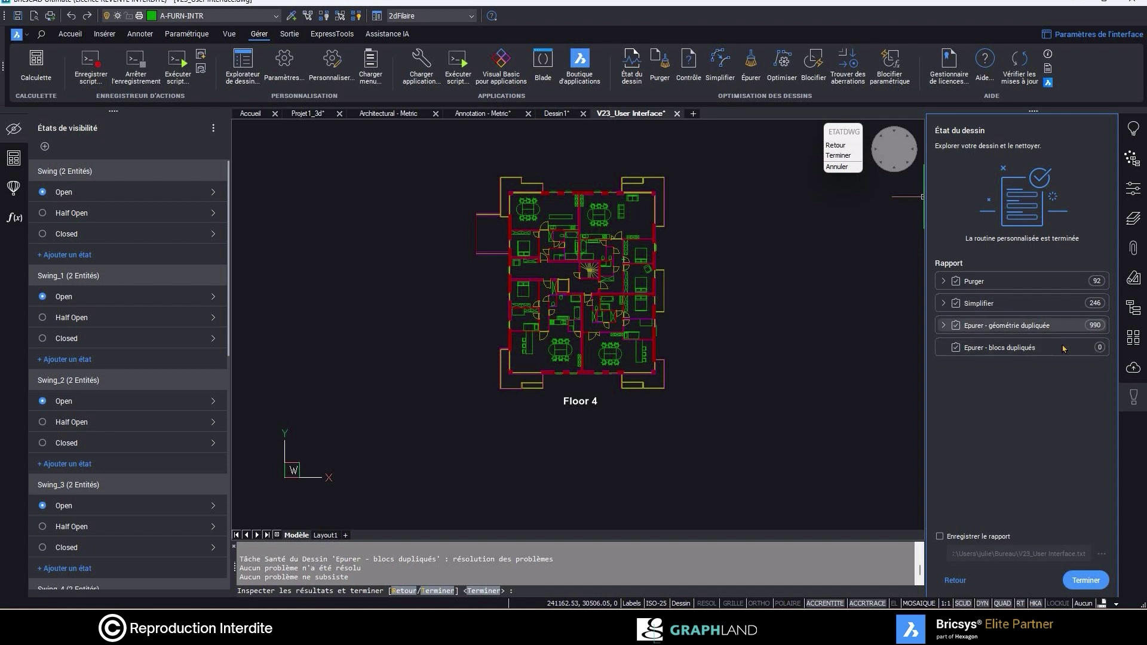
{"action": "left_click", "coordinate": [1085, 580]}
{"action": "mouse_move", "coordinate": [615, 303]}
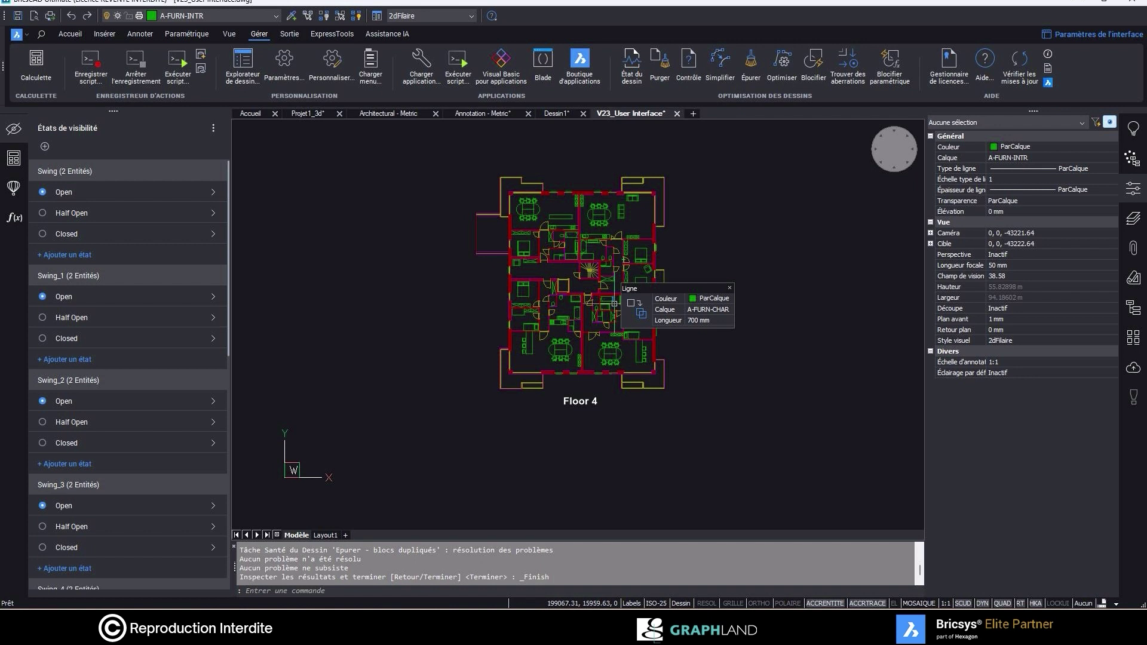
Start Numéro auto (TCOUNT) from ExpressTools and open its online help page.
{"action": "left_click", "coordinate": [326, 34]}
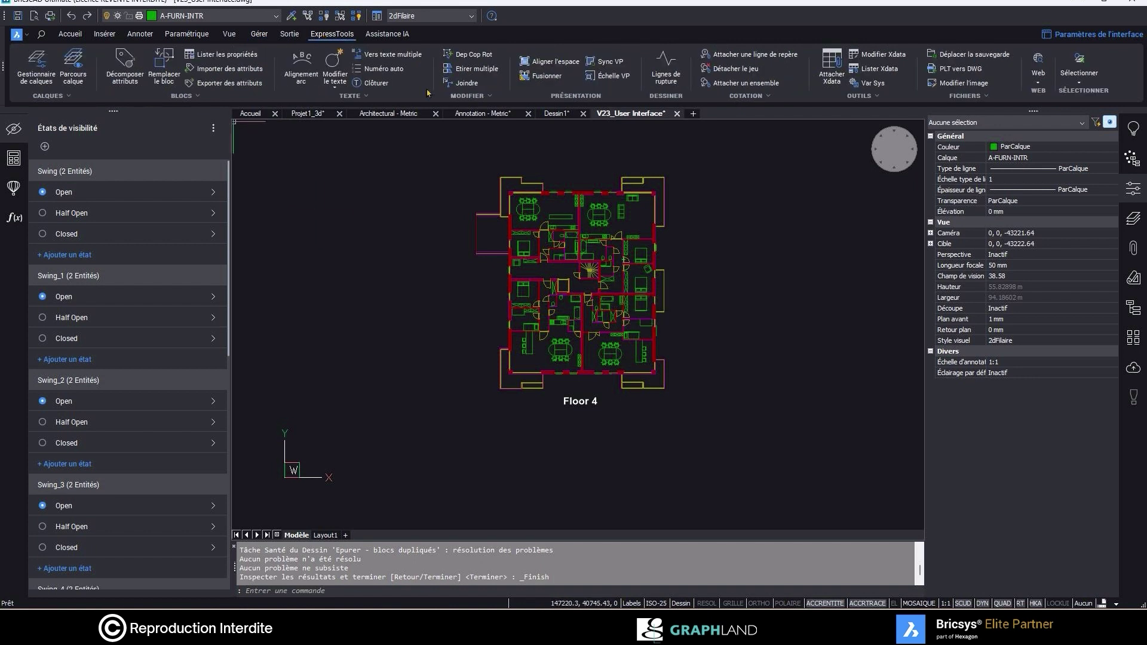
{"action": "left_click", "coordinate": [376, 69]}
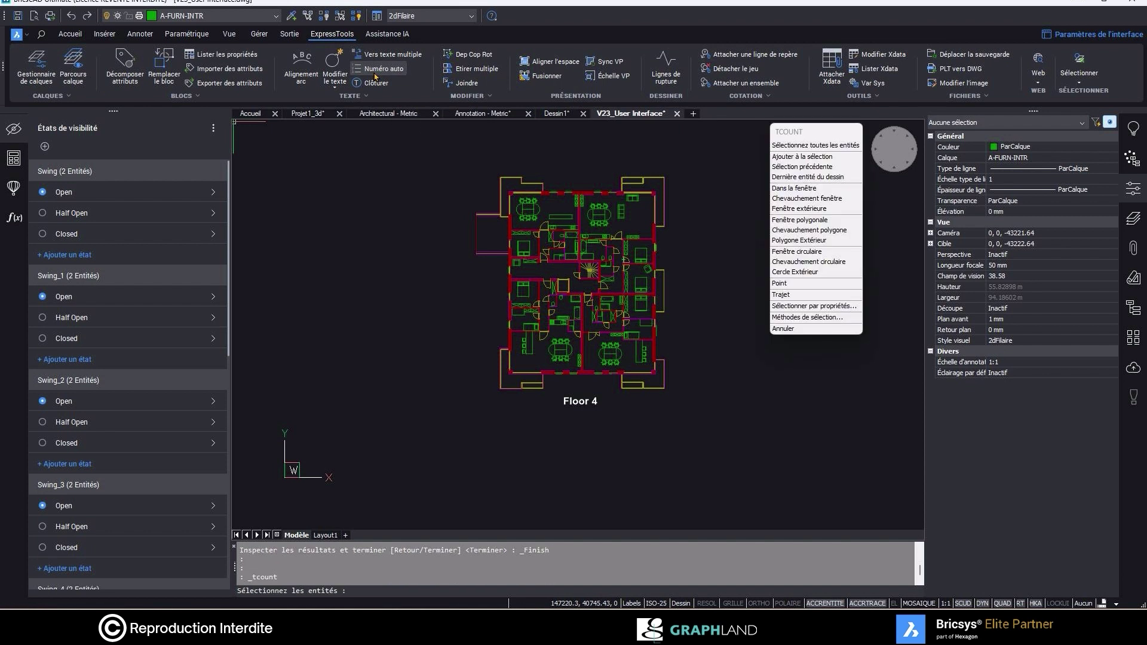
{"action": "key", "text": "F1"}
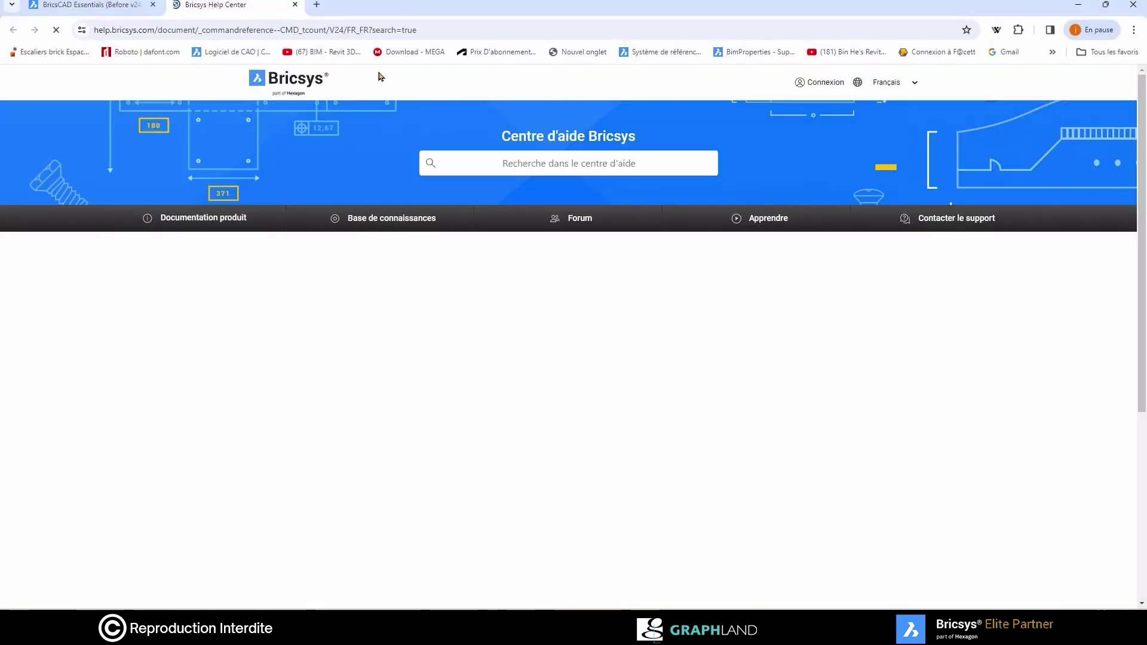
Review the TCOUNT help page's method and options, then minimize the browser.
{"action": "scroll", "coordinate": [526, 191], "scroll_direction": "down", "scroll_amount": 1}
{"action": "scroll", "coordinate": [526, 191], "scroll_direction": "down", "scroll_amount": 2}
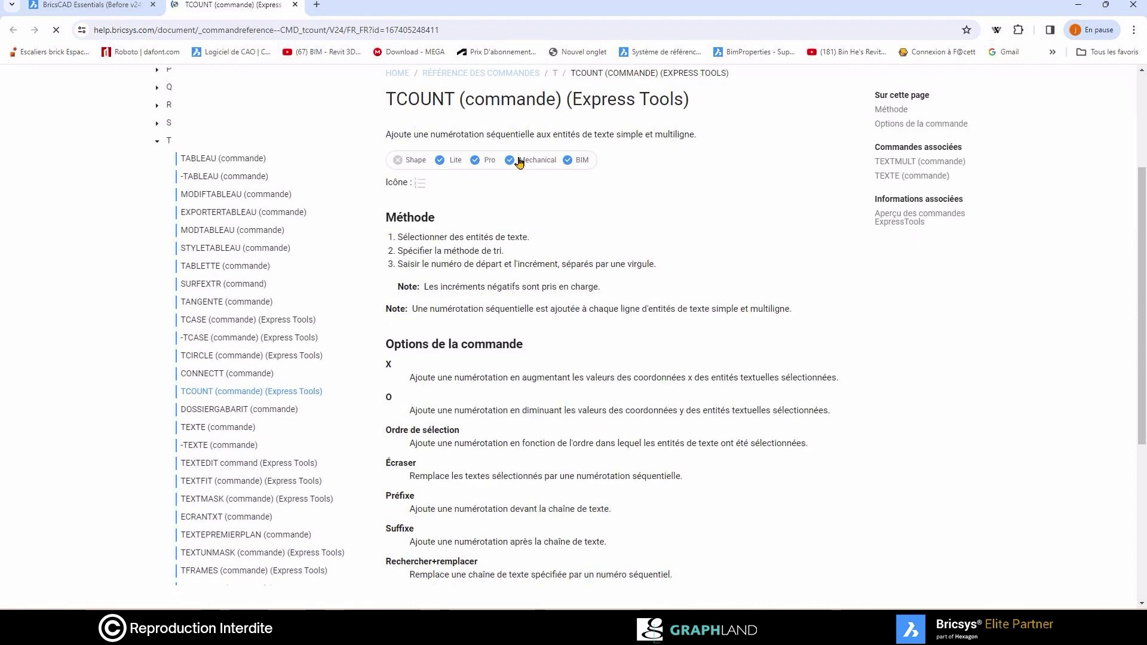
{"action": "scroll", "coordinate": [510, 159], "scroll_direction": "down", "scroll_amount": 1}
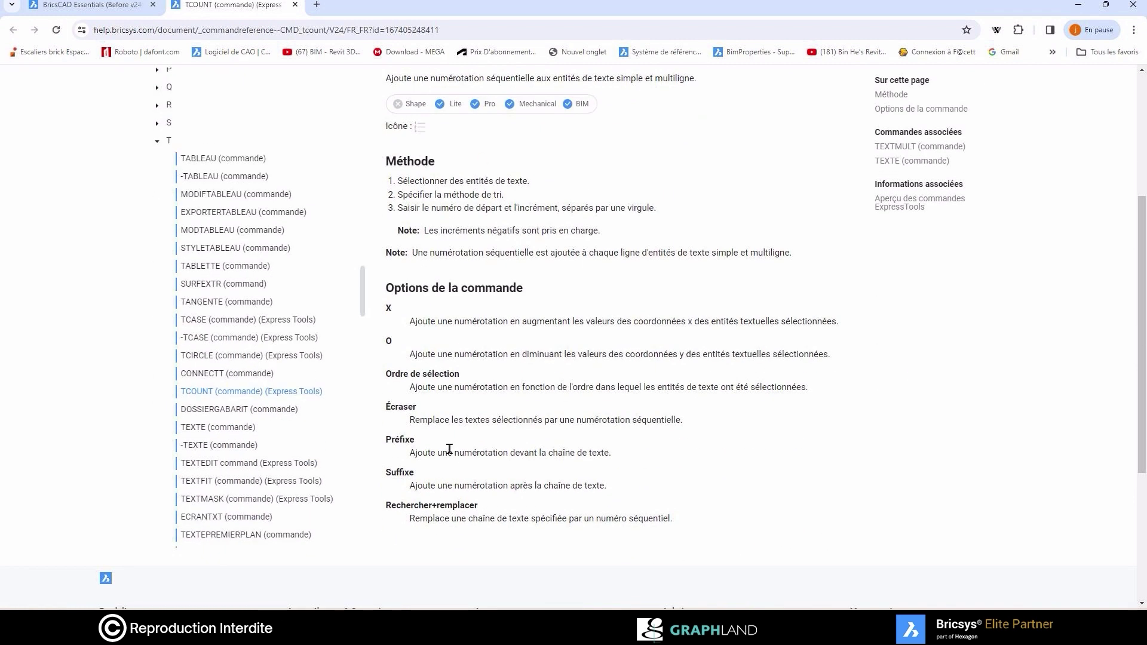
{"action": "scroll", "coordinate": [403, 328], "scroll_direction": "up", "scroll_amount": 3}
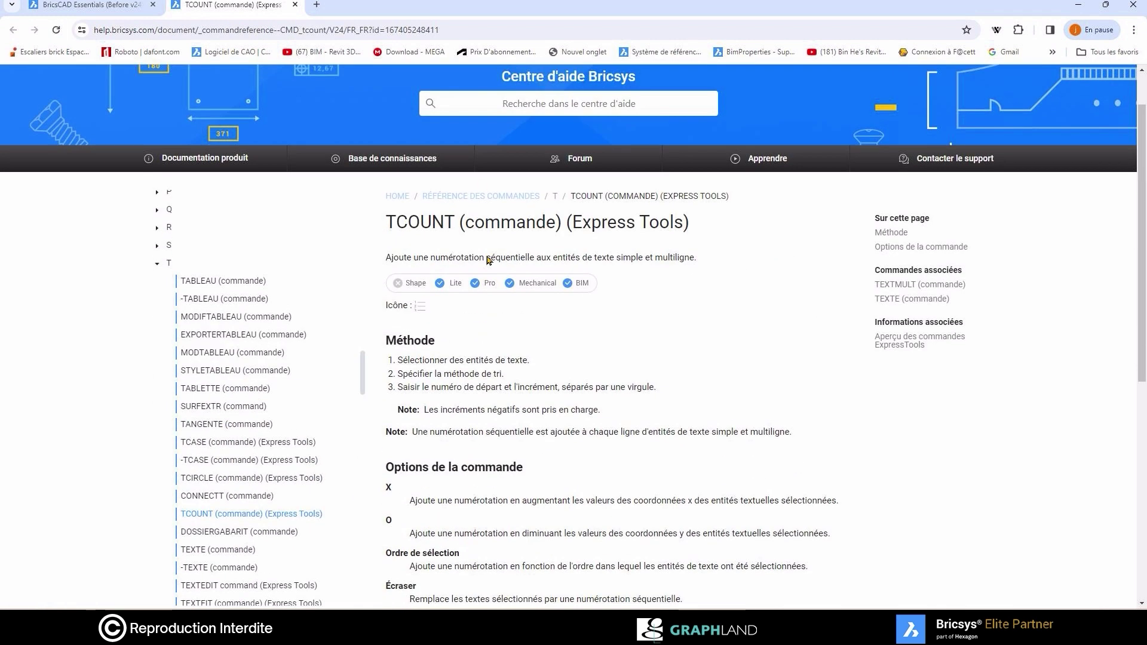
{"action": "left_click", "coordinate": [1077, 5]}
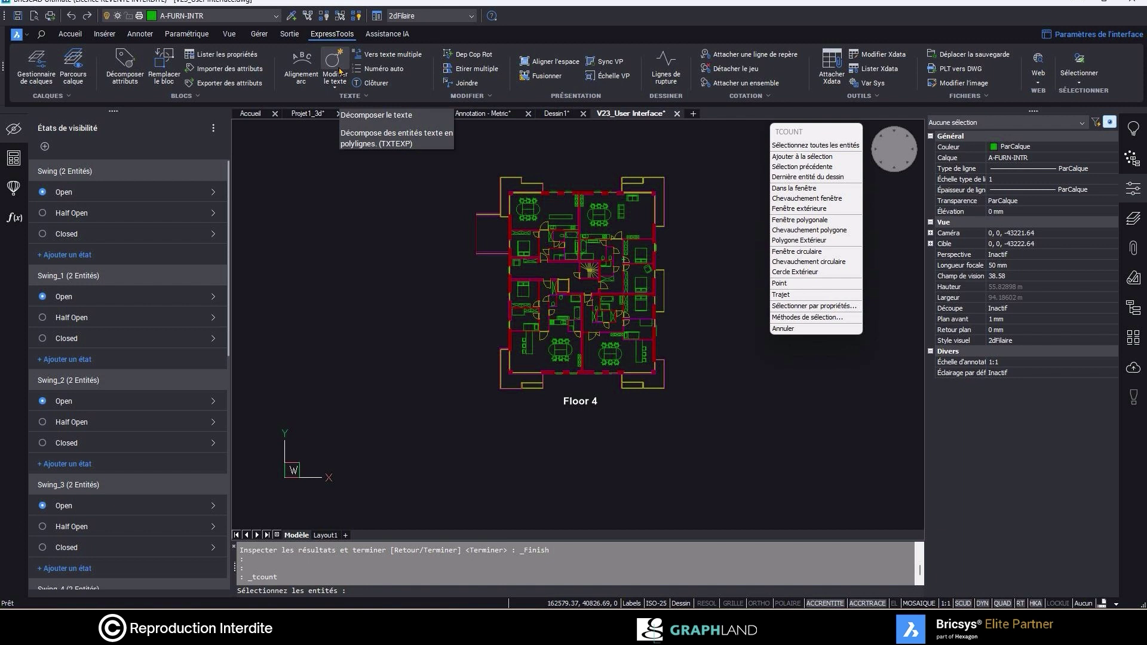
Switch to the parametric tools and back to drawing tools, cancelling the text numbering command.
{"action": "left_click", "coordinate": [186, 34]}
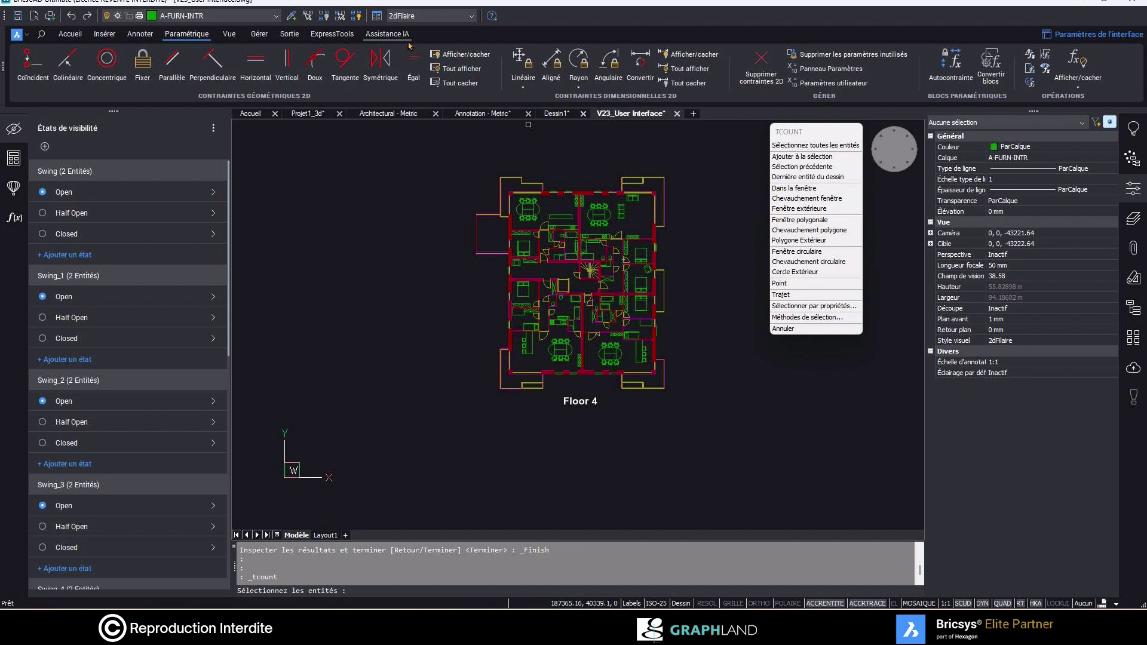
{"action": "left_click", "coordinate": [69, 34]}
{"action": "scroll", "coordinate": [340, 195], "scroll_direction": "down", "scroll_amount": 4}
{"action": "key", "text": "Escape"}
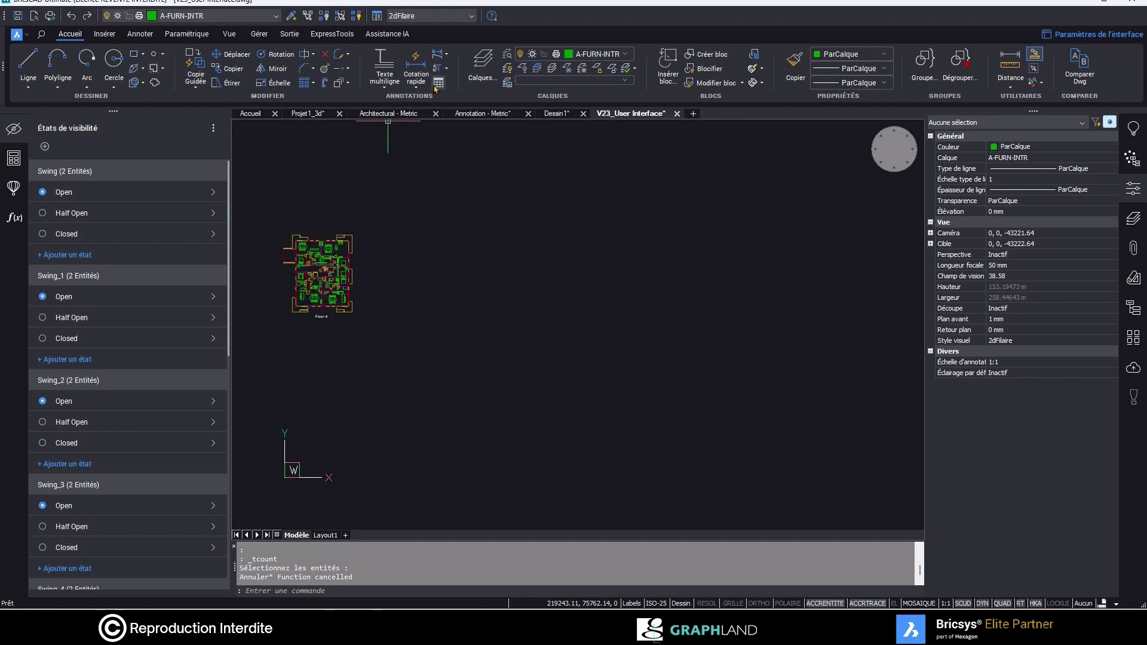
Insert a new table by picking its two corners and enter the first-column cell text.
{"action": "left_click", "coordinate": [438, 83]}
{"action": "left_click", "coordinate": [644, 422]}
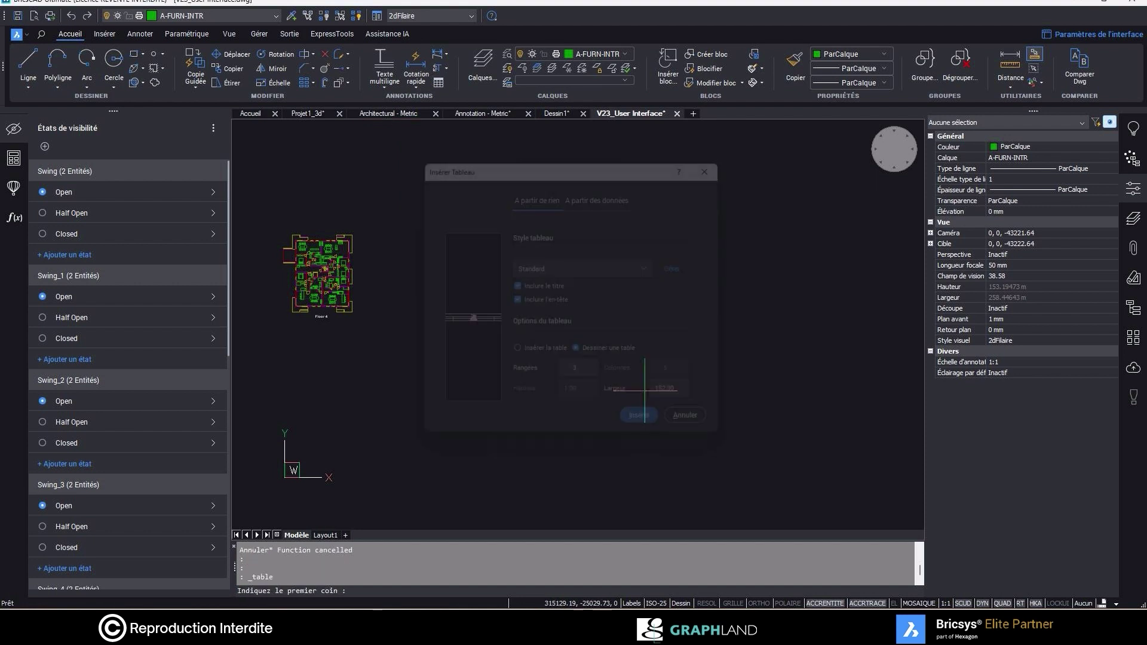
{"action": "scroll", "coordinate": [520, 251], "scroll_direction": "up", "scroll_amount": 5}
{"action": "left_click", "coordinate": [483, 236]}
{"action": "key", "text": "Return"}
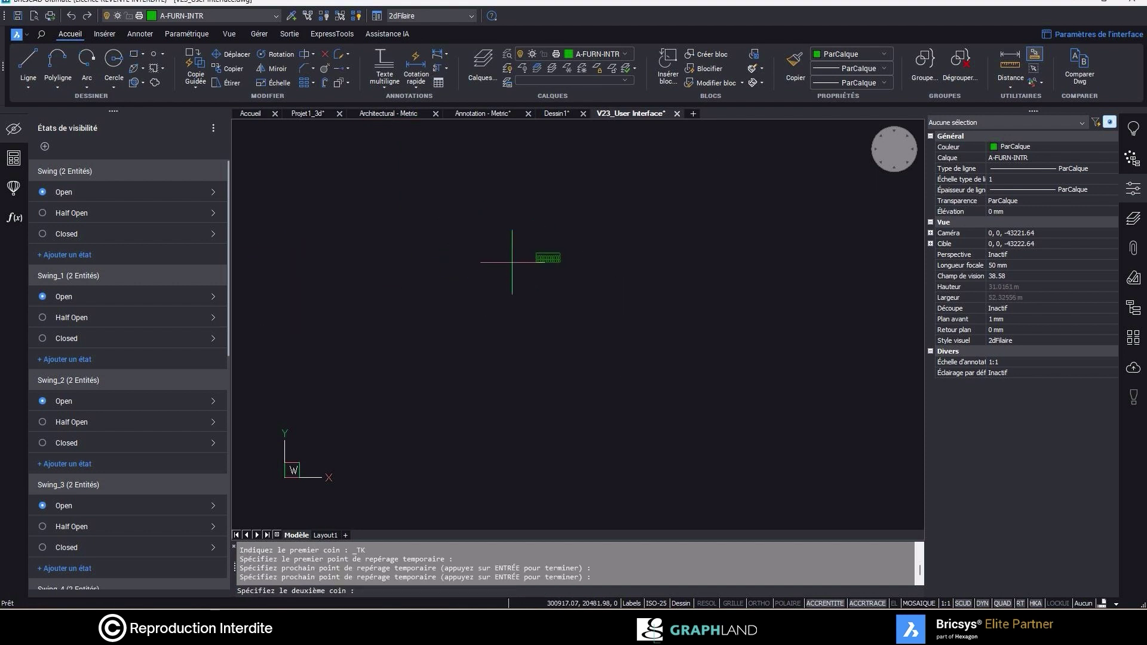
{"action": "left_click", "coordinate": [576, 251]}
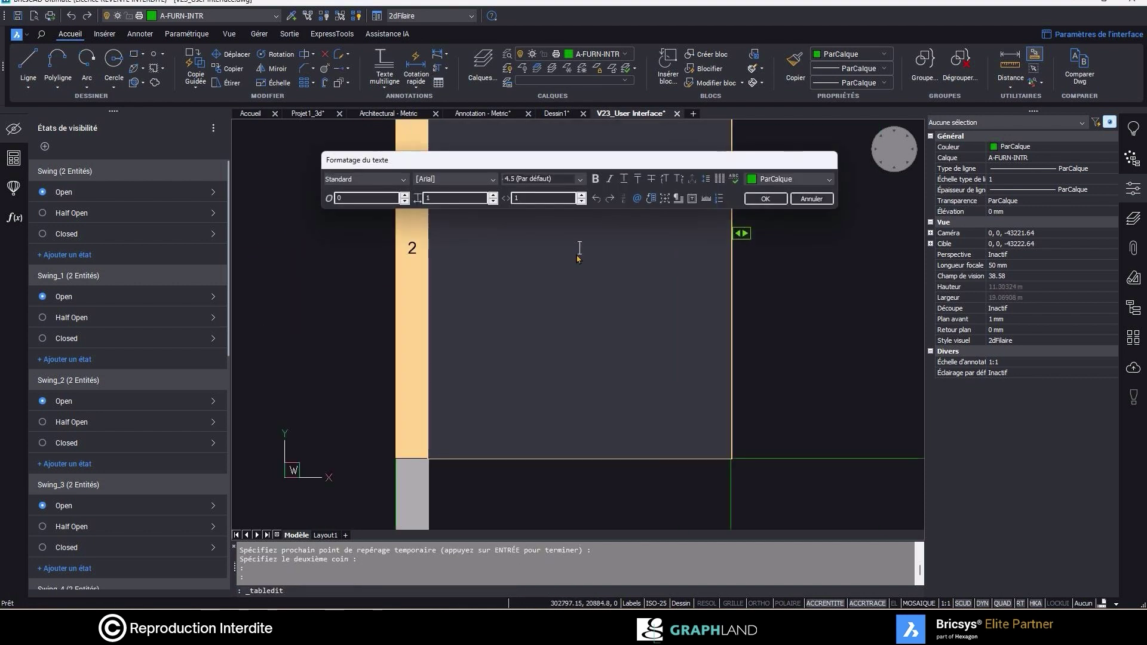
{"action": "type", "text": "1"}
{"action": "key", "text": "Tab"}
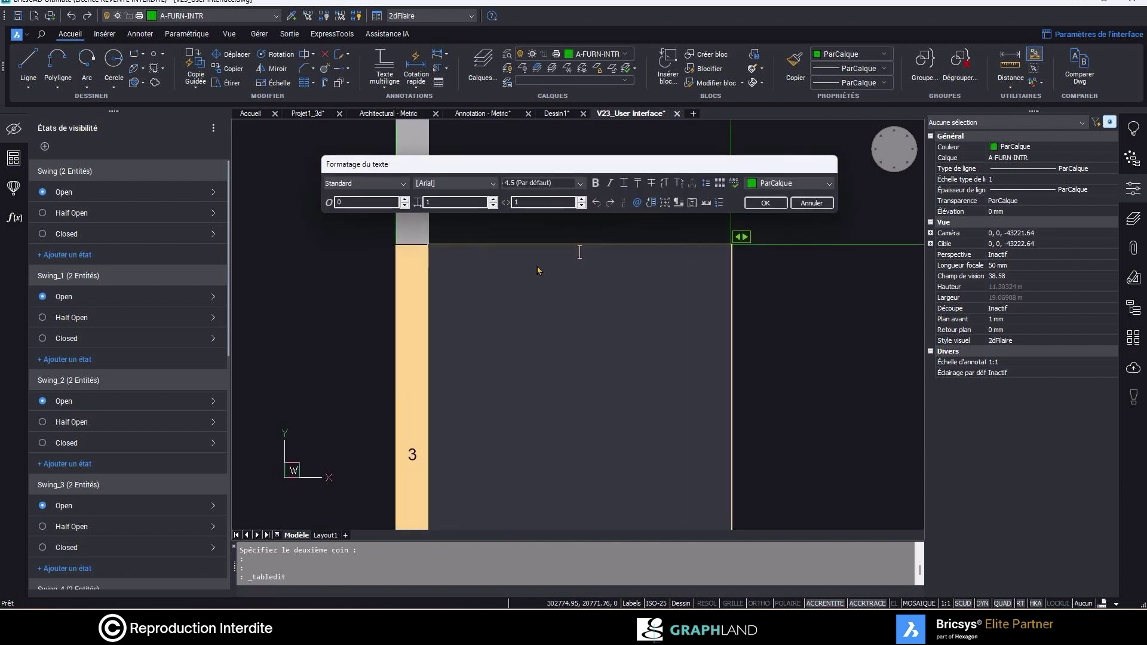
{"action": "key", "text": "Escape"}
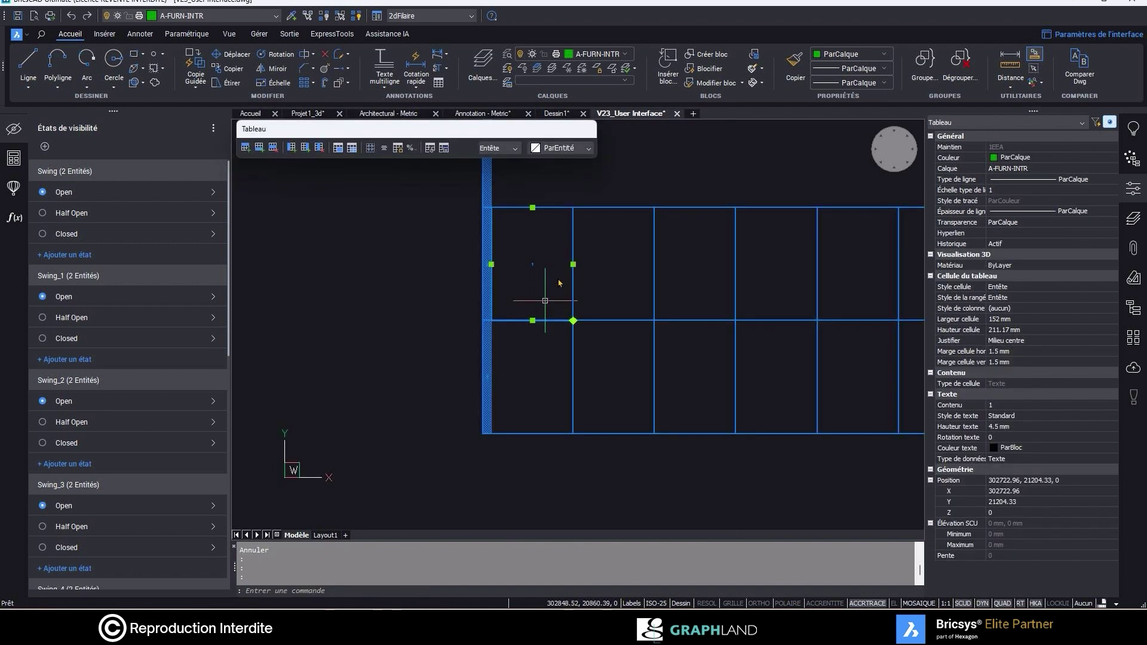
Stretch a table column by moving its grip, then clear the selection.
{"action": "left_click", "coordinate": [573, 320]}
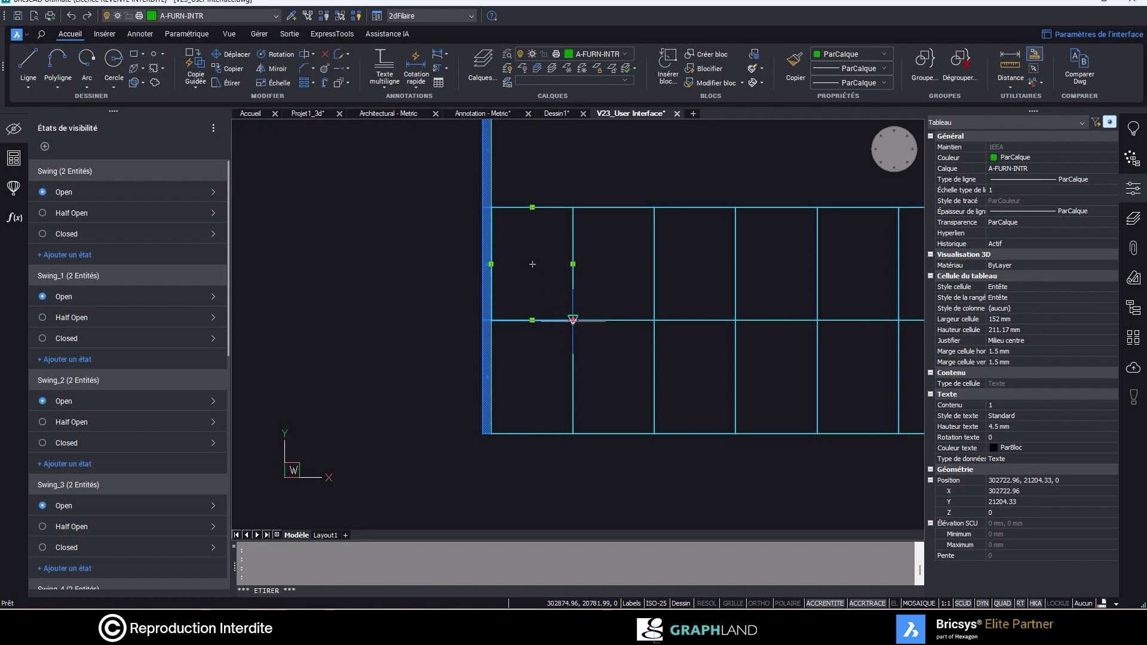
{"action": "left_click", "coordinate": [627, 326]}
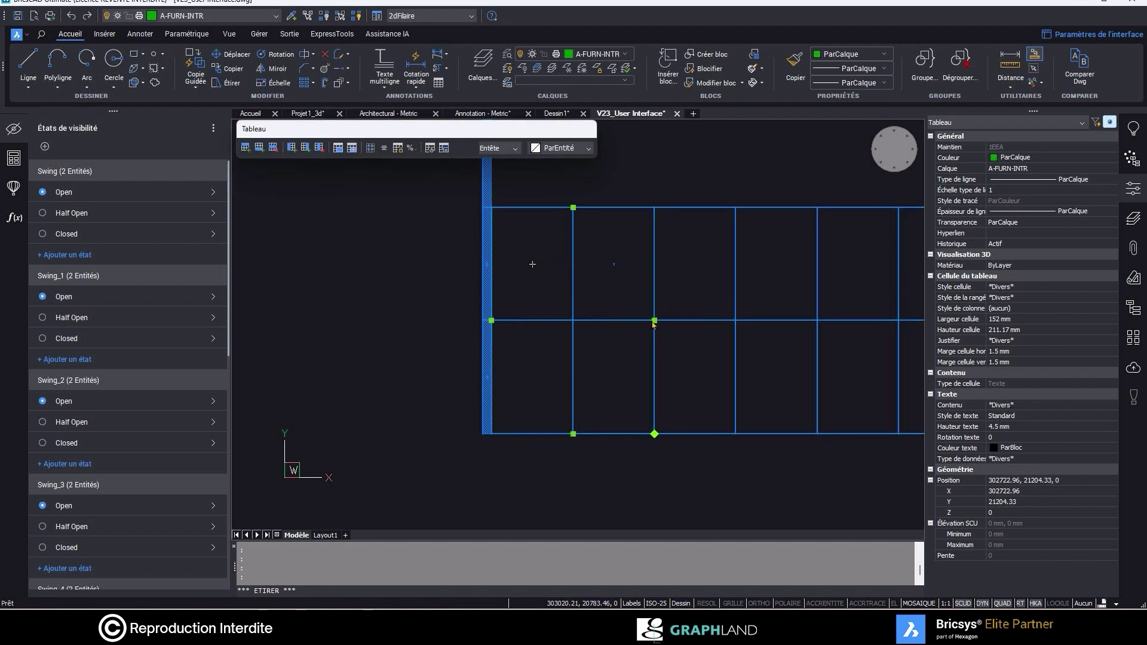
{"action": "left_click", "coordinate": [653, 321]}
{"action": "key", "text": "Escape"}
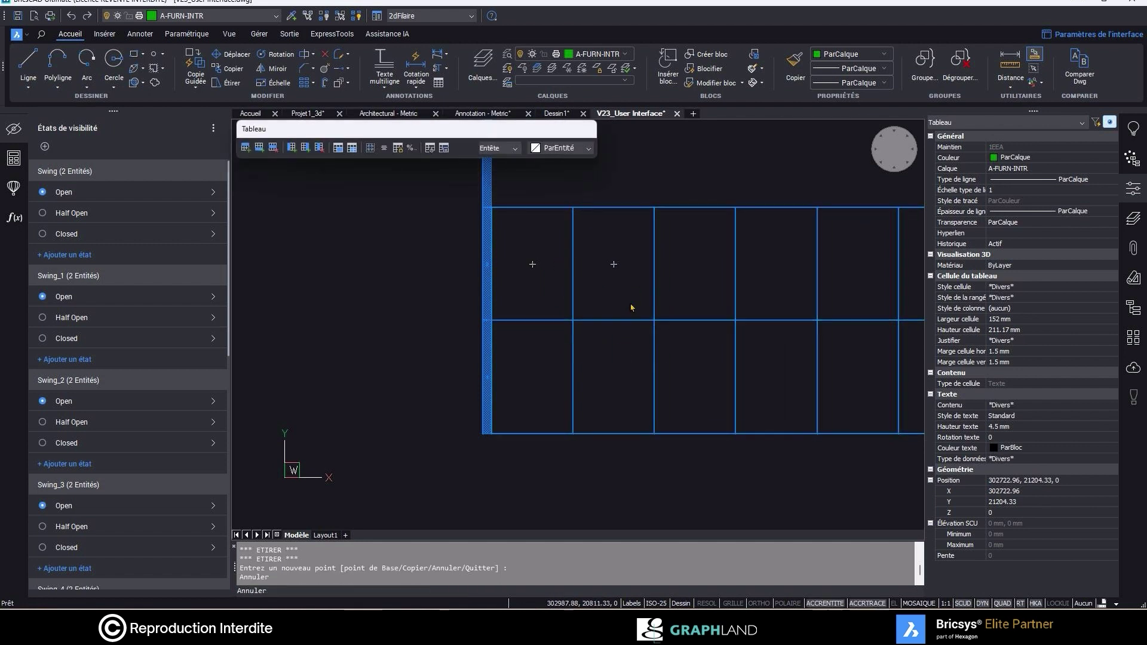
{"action": "key", "text": "Escape"}
Select a table cell and stretch another column grip to a new position.
{"action": "scroll", "coordinate": [531, 263], "scroll_direction": "up", "scroll_amount": 3}
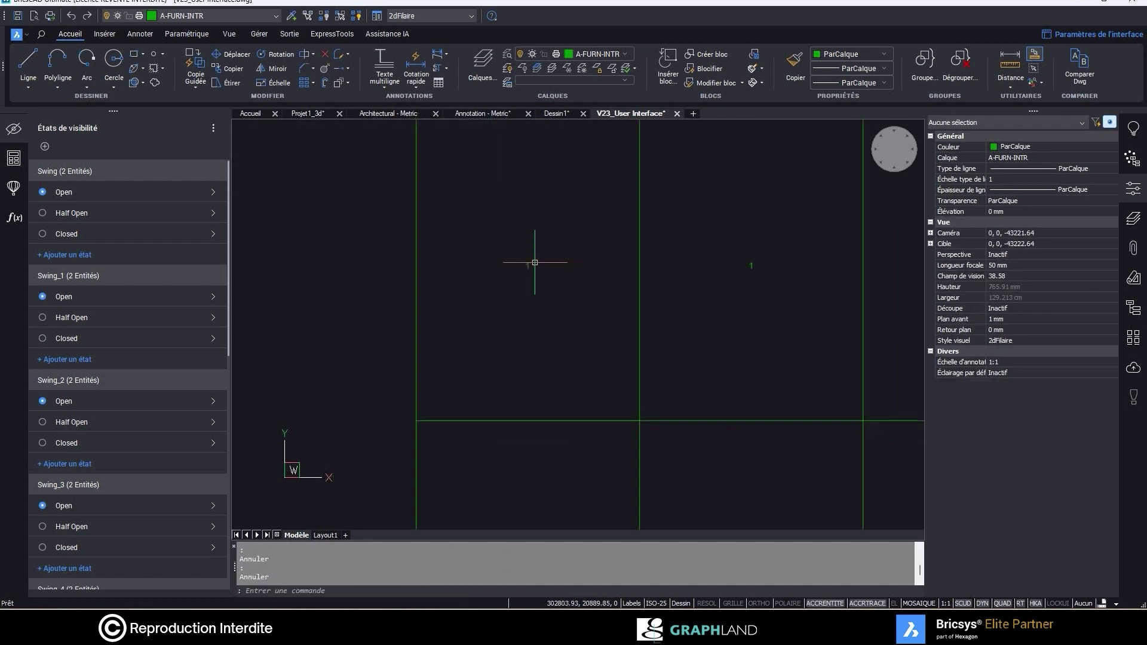
{"action": "left_click", "coordinate": [729, 300]}
{"action": "scroll", "coordinate": [547, 311], "scroll_direction": "down", "scroll_amount": 2}
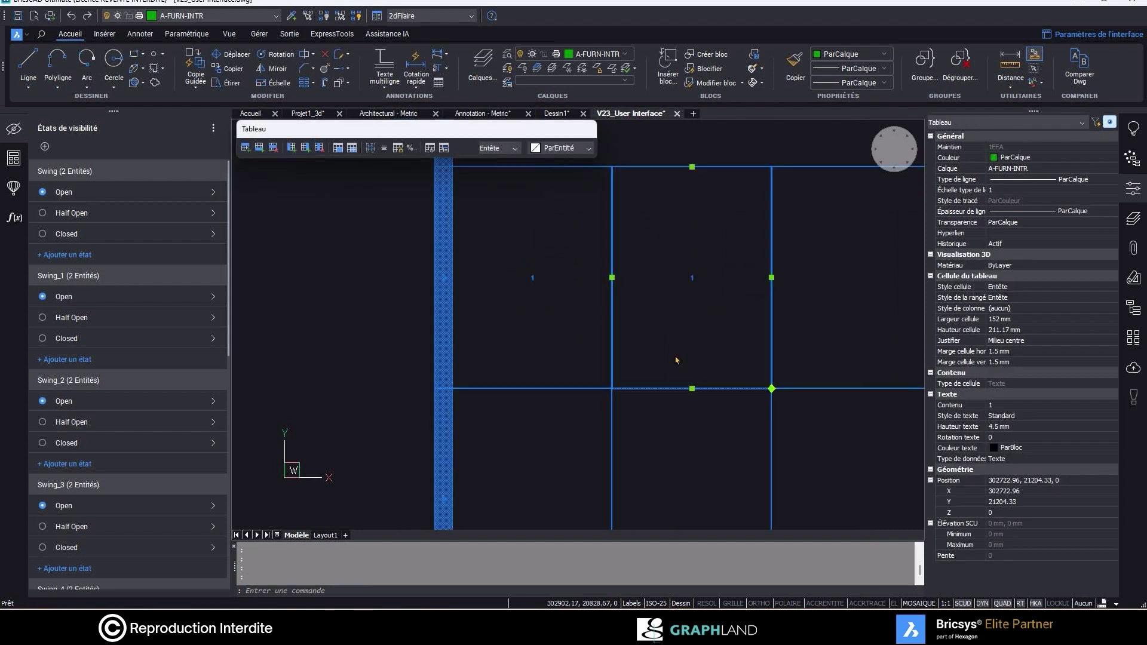
{"action": "left_click", "coordinate": [771, 388]}
{"action": "scroll", "coordinate": [771, 389], "scroll_direction": "down", "scroll_amount": 3}
{"action": "scroll", "coordinate": [734, 379], "scroll_direction": "down", "scroll_amount": 2}
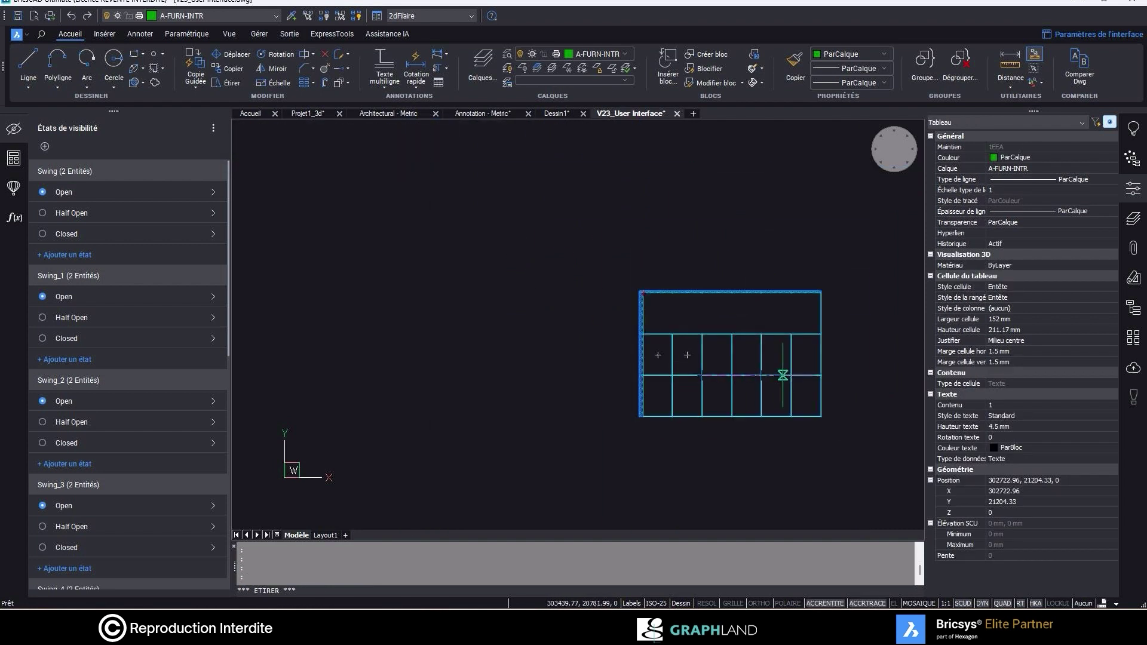
{"action": "left_click", "coordinate": [755, 373]}
{"action": "scroll", "coordinate": [768, 371], "scroll_direction": "up", "scroll_amount": 4}
Pan the whole table into view, deselect it, and hide the Properties panel with Ctrl+1.
{"action": "middle_click_drag", "start_coordinate": [771, 370], "coordinate": [479, 342]}
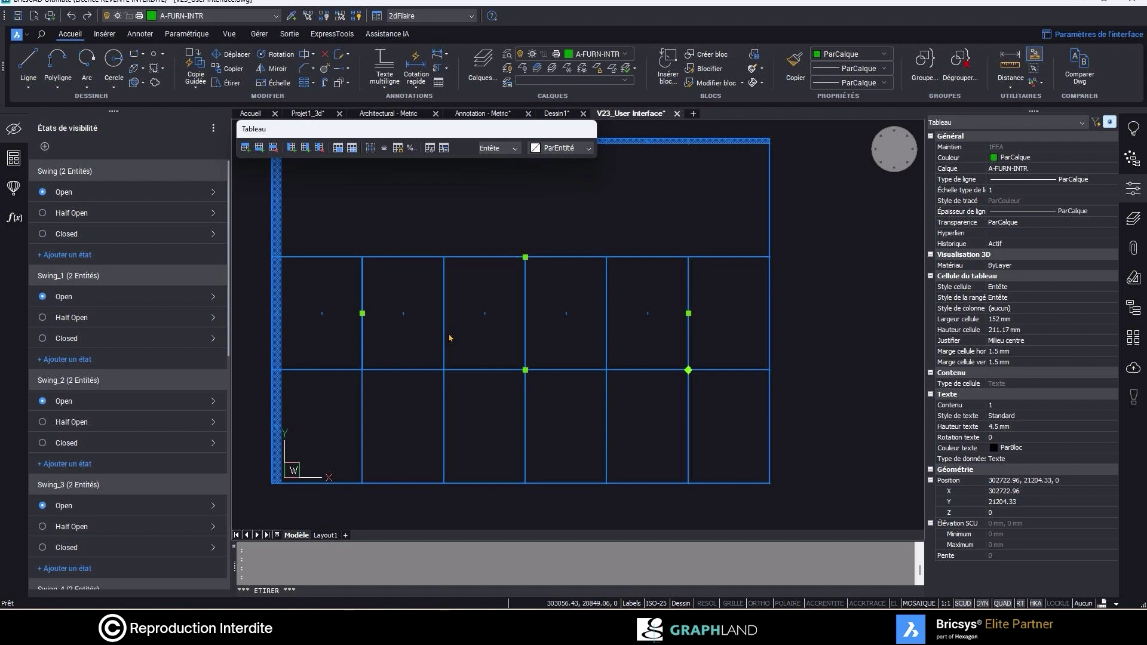
{"action": "key", "text": "Escape"}
{"action": "key", "text": "ctrl+1"}
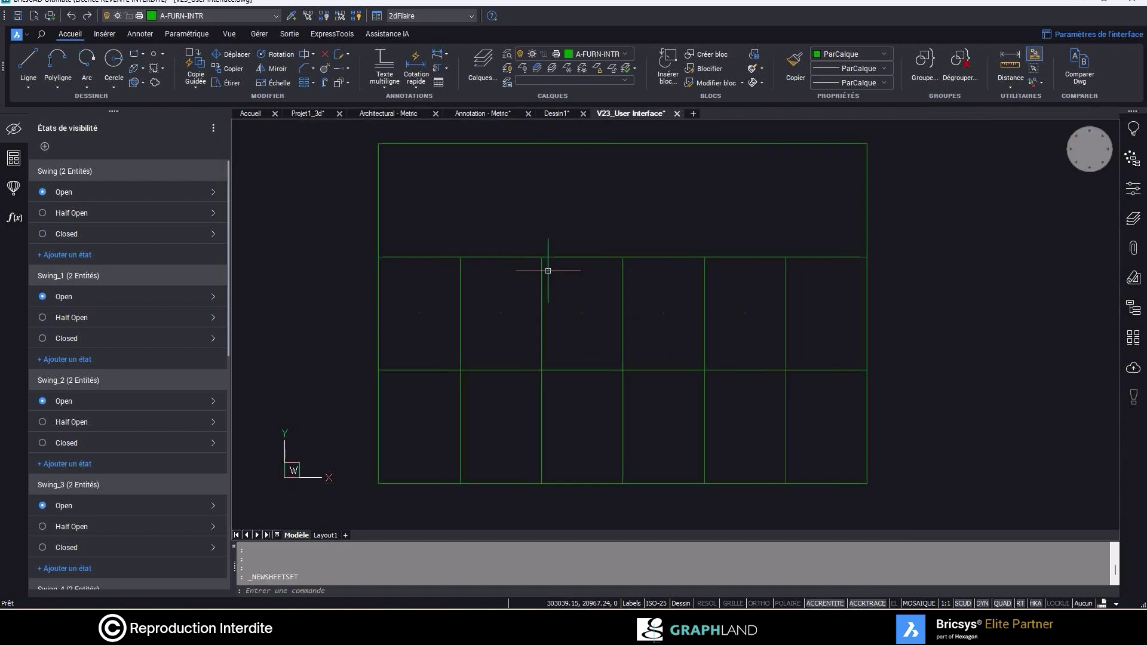
{"action": "scroll", "coordinate": [581, 262], "scroll_direction": "down", "scroll_amount": 5}
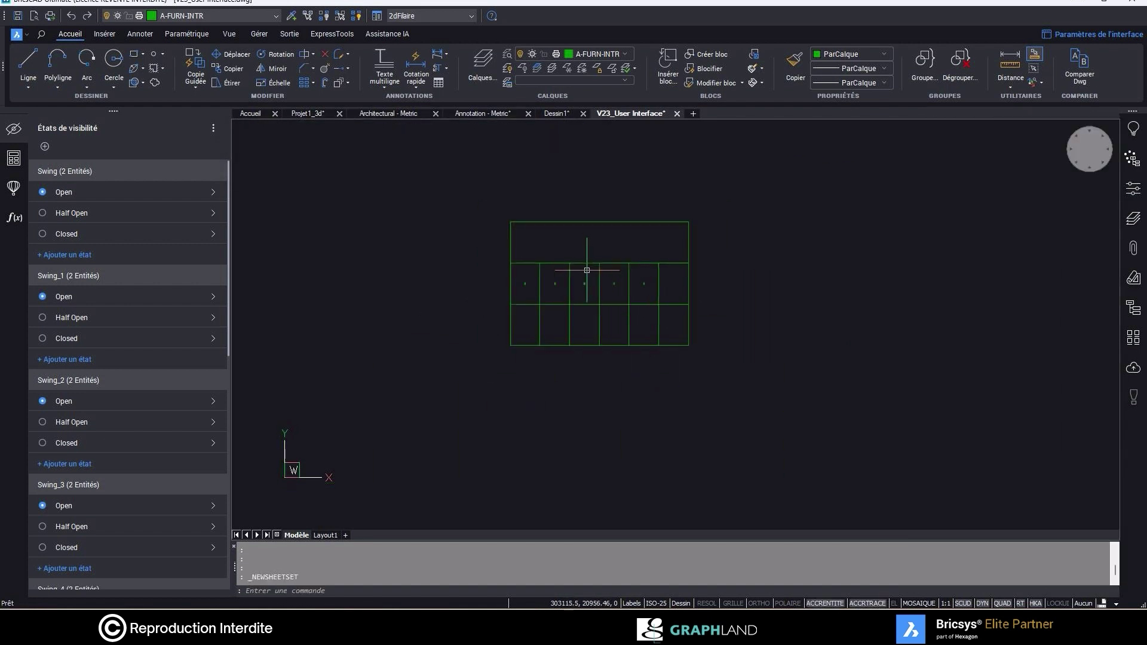
{"action": "scroll", "coordinate": [589, 263], "scroll_direction": "down", "scroll_amount": 3}
Delete the selected table and pan to the top wall near the dining table.
{"action": "scroll", "coordinate": [740, 250], "scroll_direction": "down", "scroll_amount": 3}
{"action": "key", "text": "Delete"}
{"action": "scroll", "coordinate": [383, 251], "scroll_direction": "up", "scroll_amount": 5}
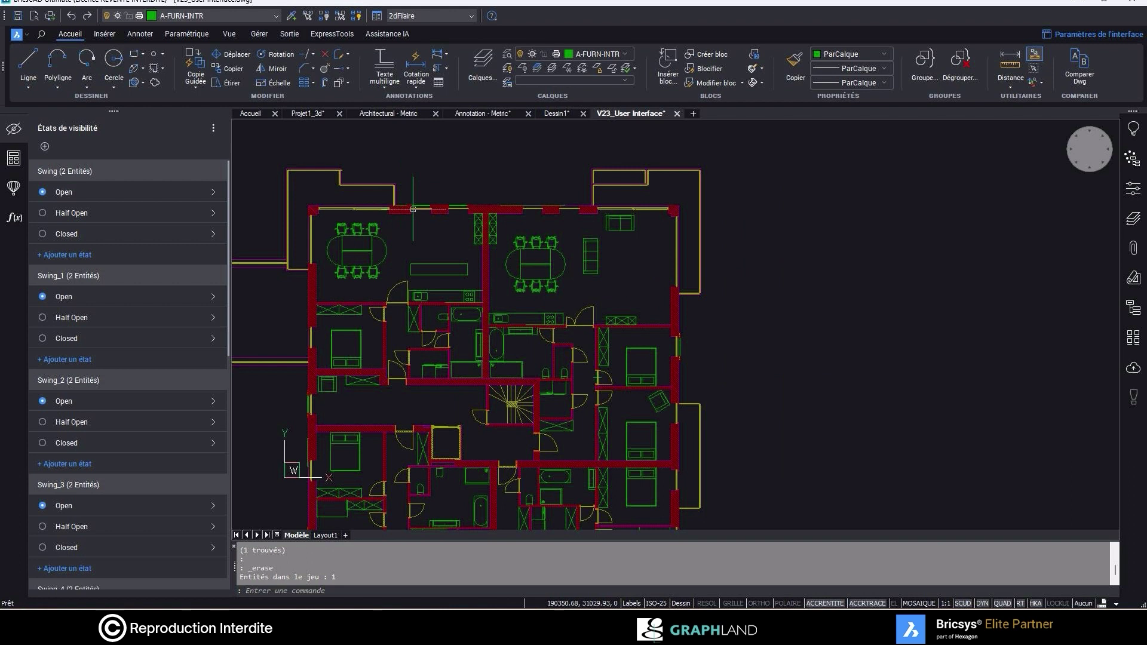
{"action": "scroll", "coordinate": [376, 251], "scroll_direction": "up", "scroll_amount": 3}
{"action": "middle_click_drag", "start_coordinate": [349, 215], "coordinate": [398, 193]}
Draw a trial line from the wall into the room.
{"action": "left_click", "coordinate": [28, 59]}
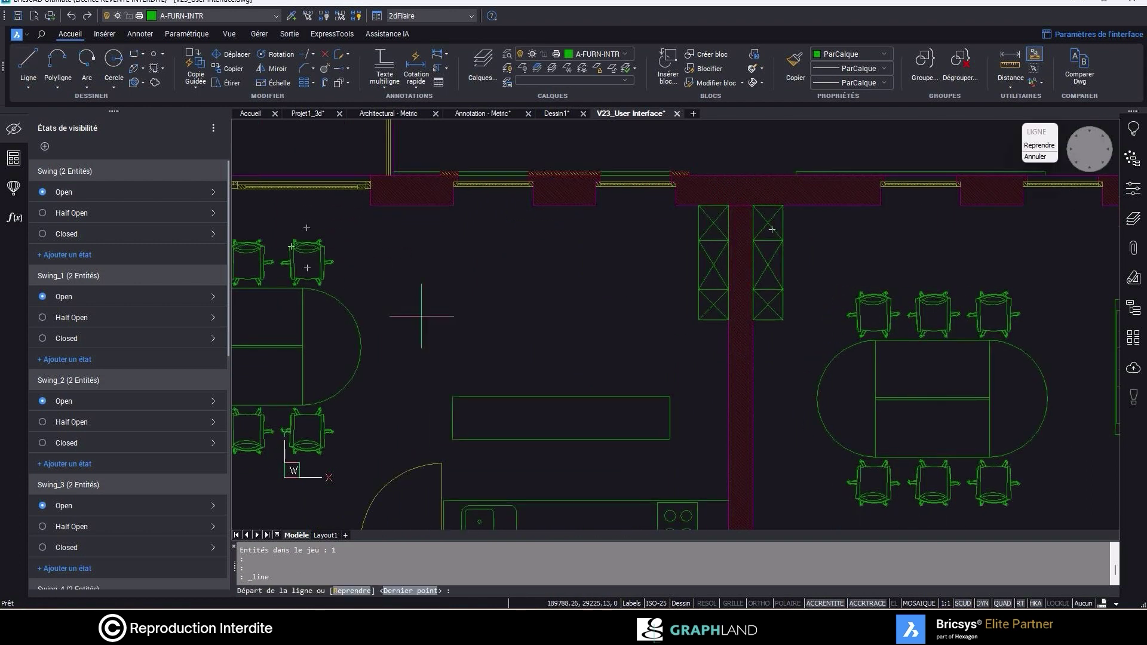
{"action": "left_click", "coordinate": [438, 338]}
{"action": "left_click", "coordinate": [437, 259]}
{"action": "key", "text": "Escape"}
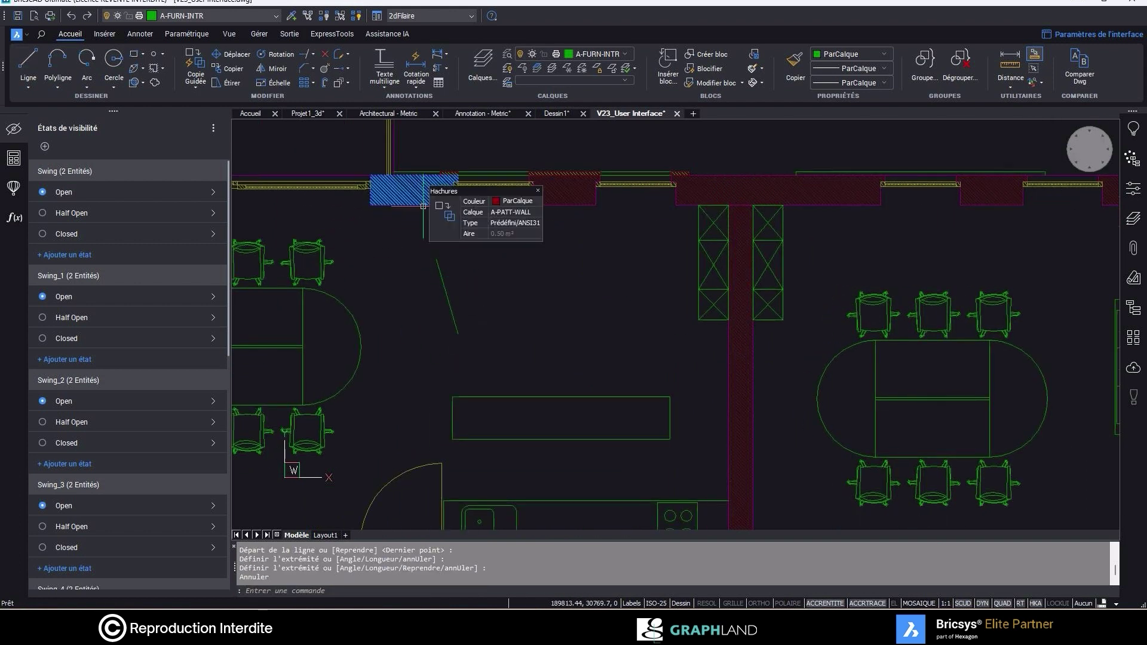
Extend the slanted line up to the wall boundary, then erase both trial lines.
{"action": "left_click", "coordinate": [423, 205]}
{"action": "left_click", "coordinate": [445, 292]}
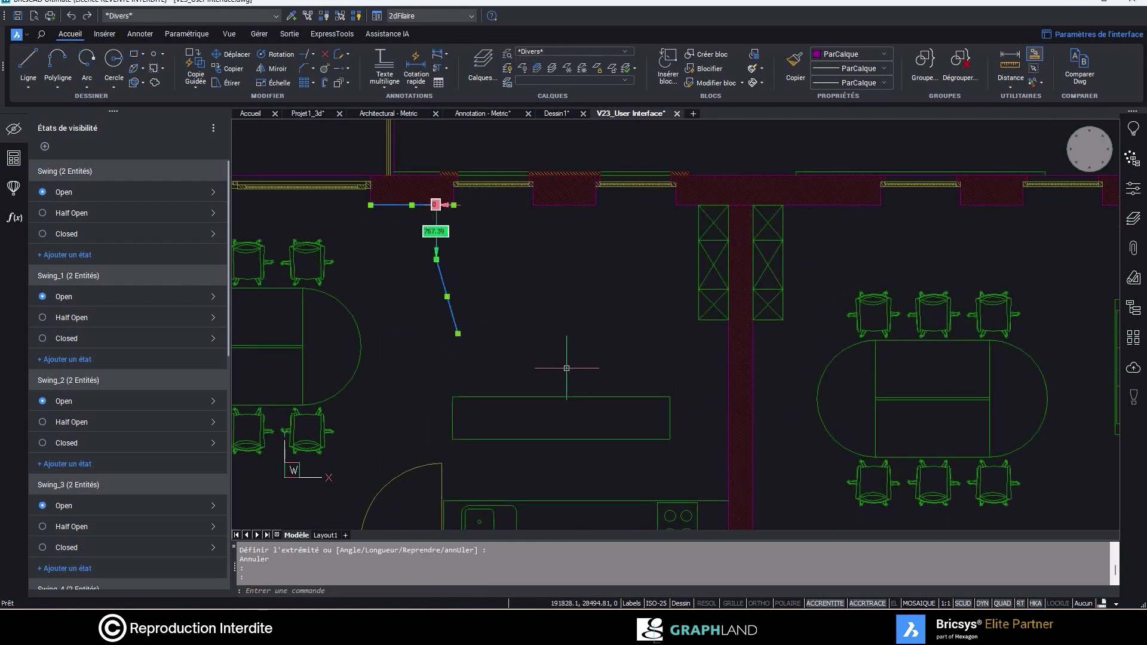
{"action": "left_click", "coordinate": [304, 54]}
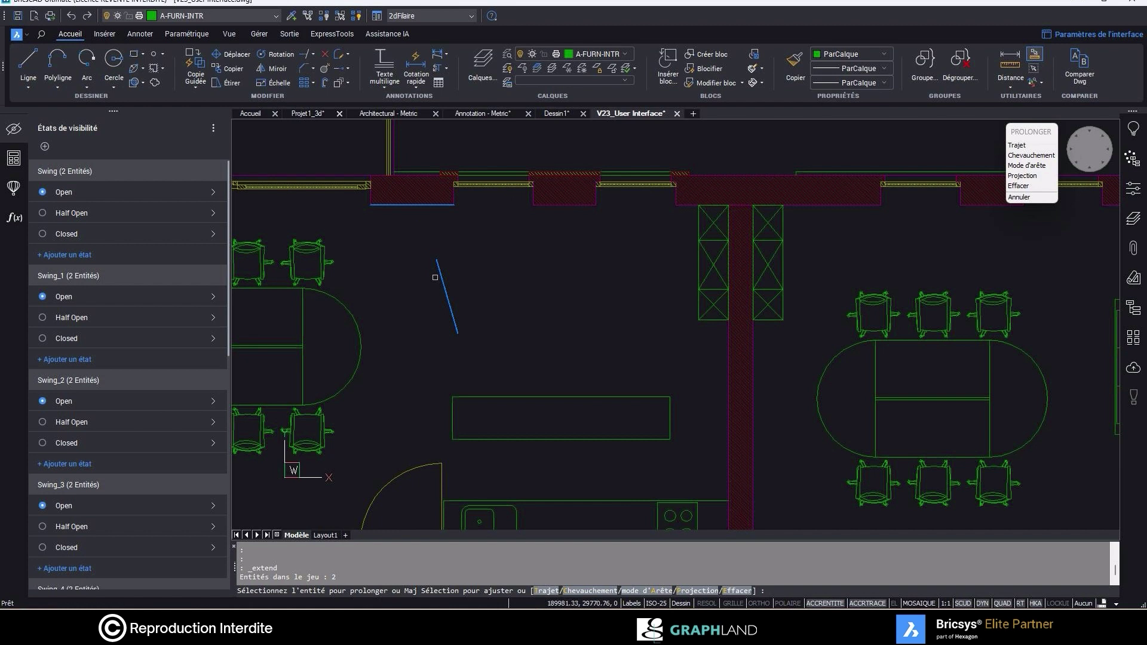
{"action": "left_click", "coordinate": [440, 276]}
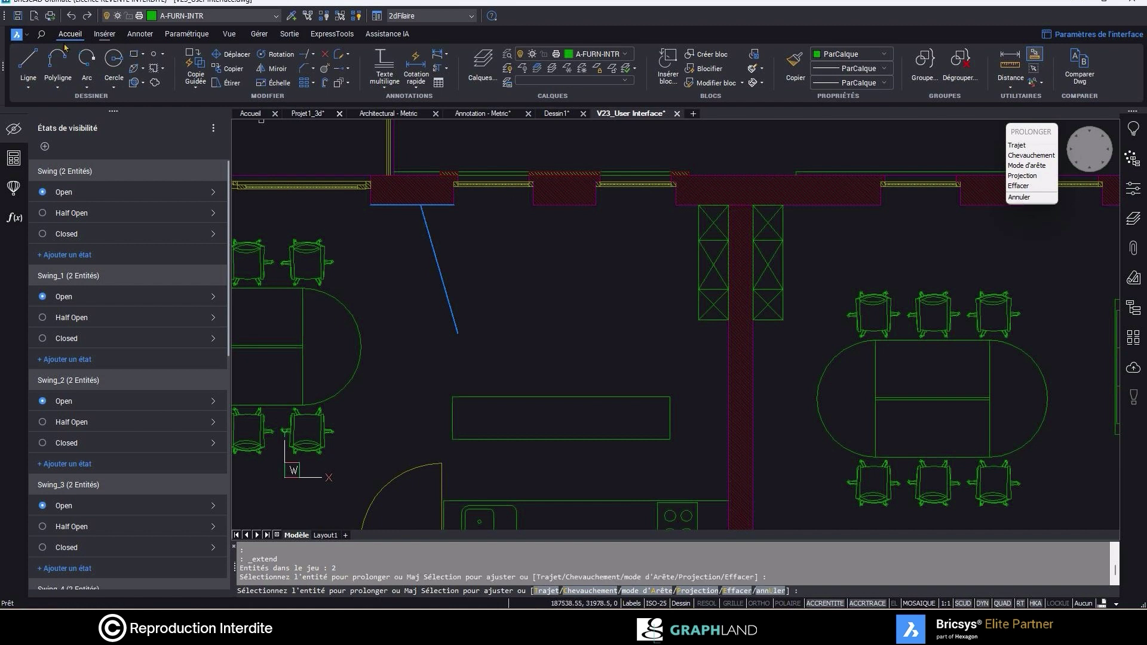
{"action": "key", "text": "Escape"}
{"action": "key", "text": "Delete"}
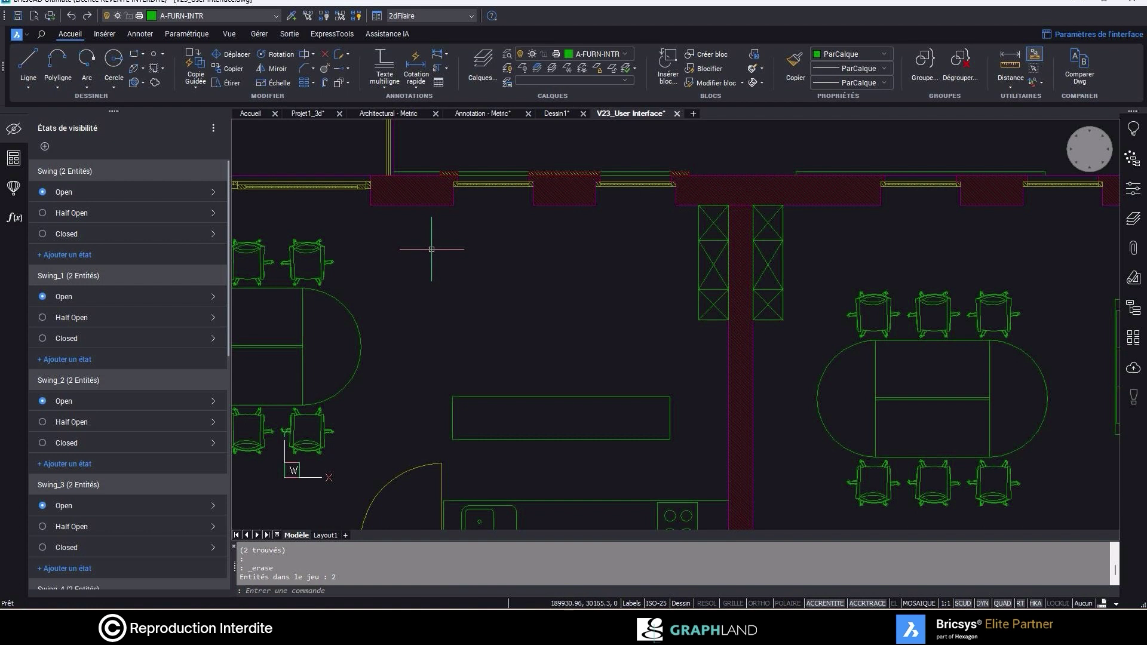
{"action": "middle_click_drag", "start_coordinate": [438, 346], "coordinate": [380, 249]}
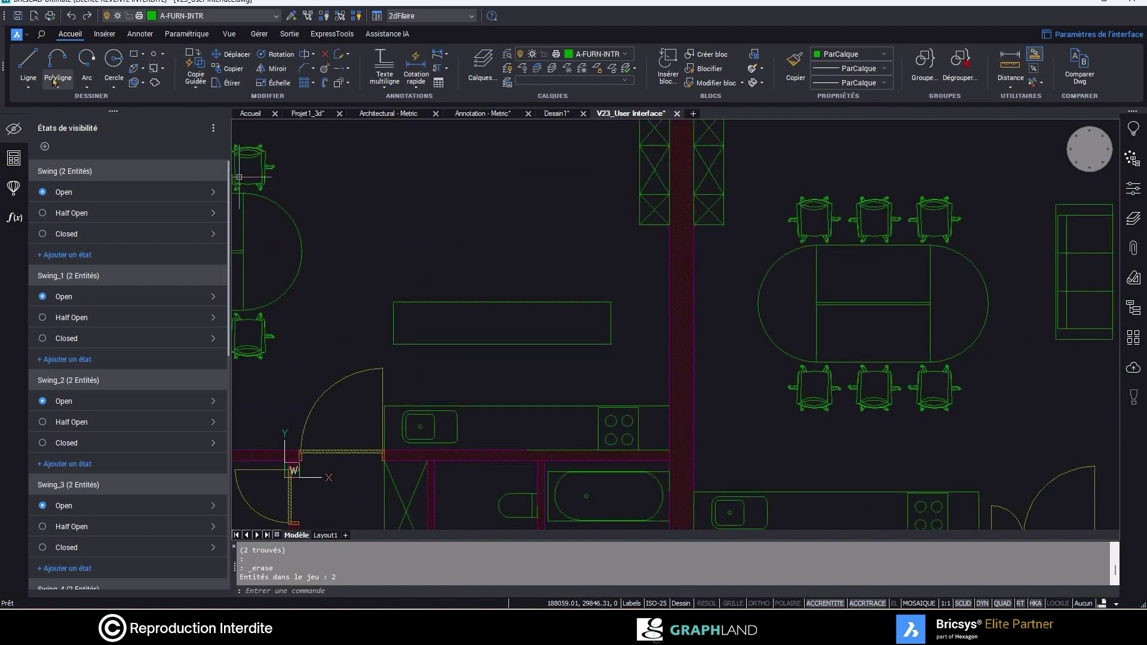
Draw a trial polyline along the island's top edge, delete it, and hide the visibility states panel.
{"action": "left_click", "coordinate": [57, 60]}
{"action": "left_click", "coordinate": [481, 302]}
{"action": "left_click", "coordinate": [643, 301]}
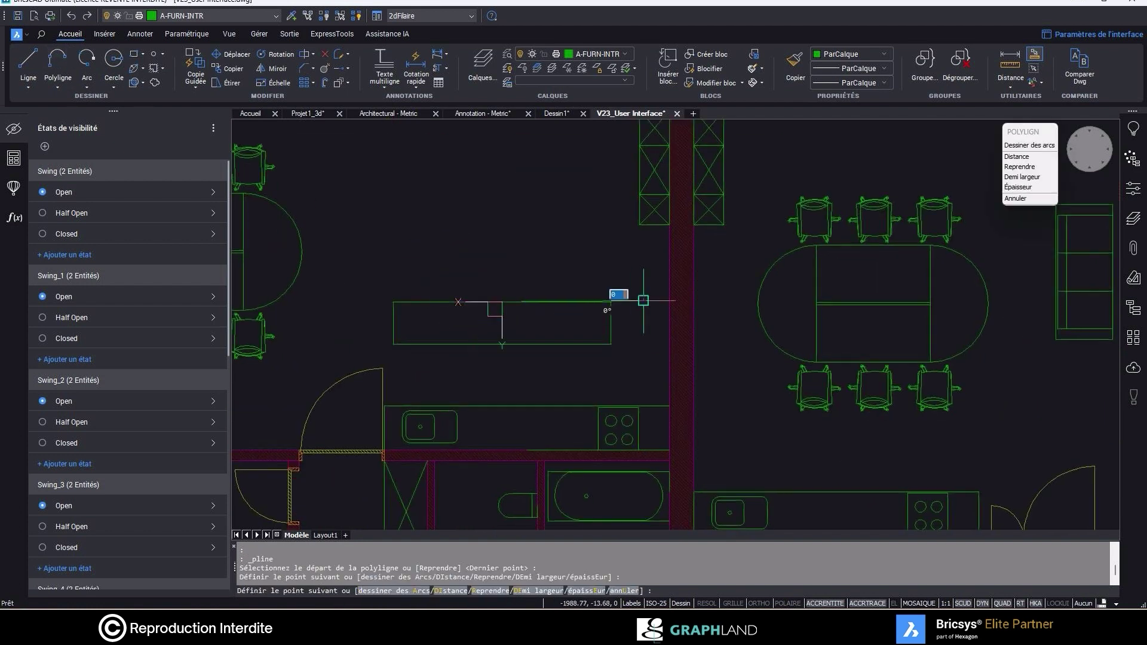
{"action": "key", "text": "Escape"}
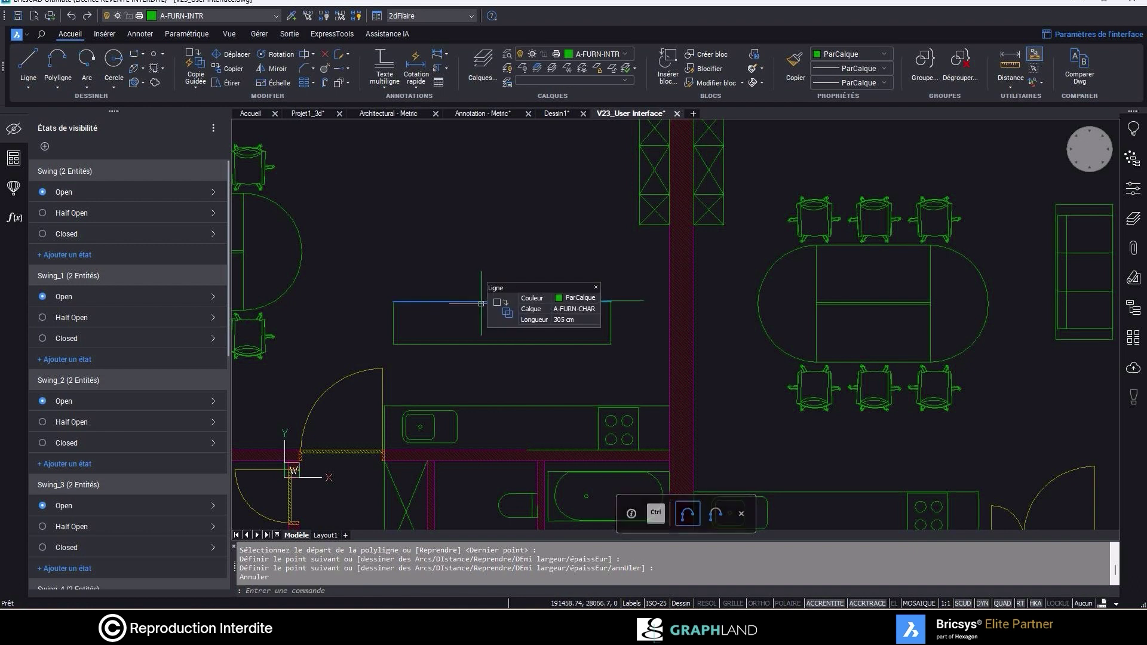
{"action": "mouse_move", "coordinate": [526, 285]}
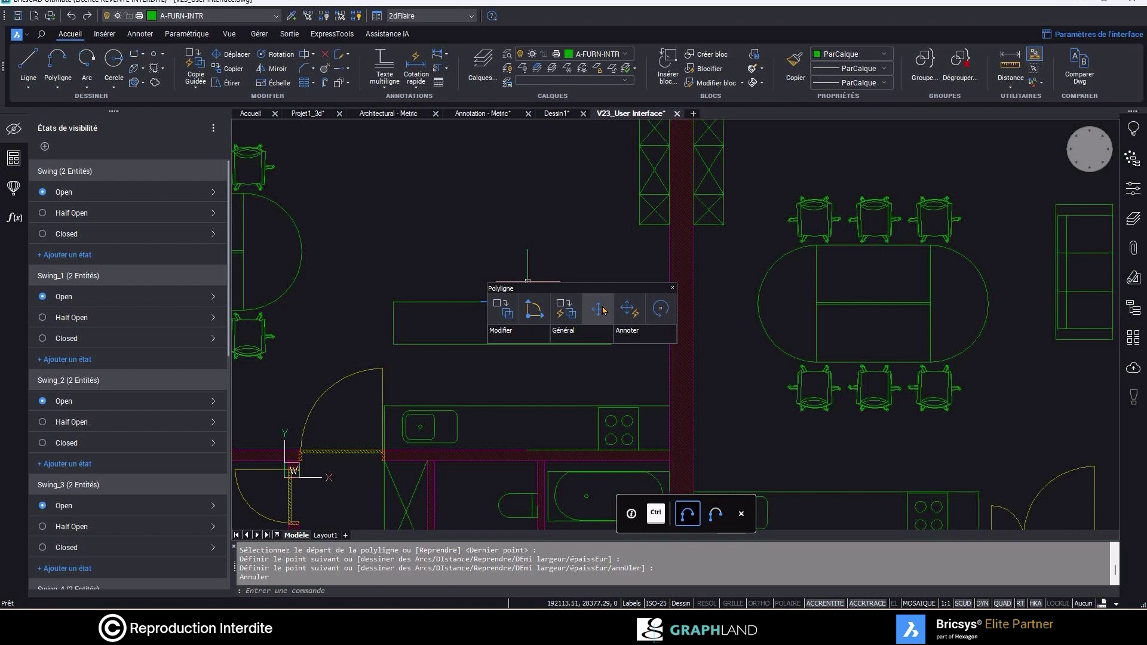
{"action": "key", "text": "Escape"}
{"action": "key", "text": "Escape"}
{"action": "left_click", "coordinate": [627, 301]}
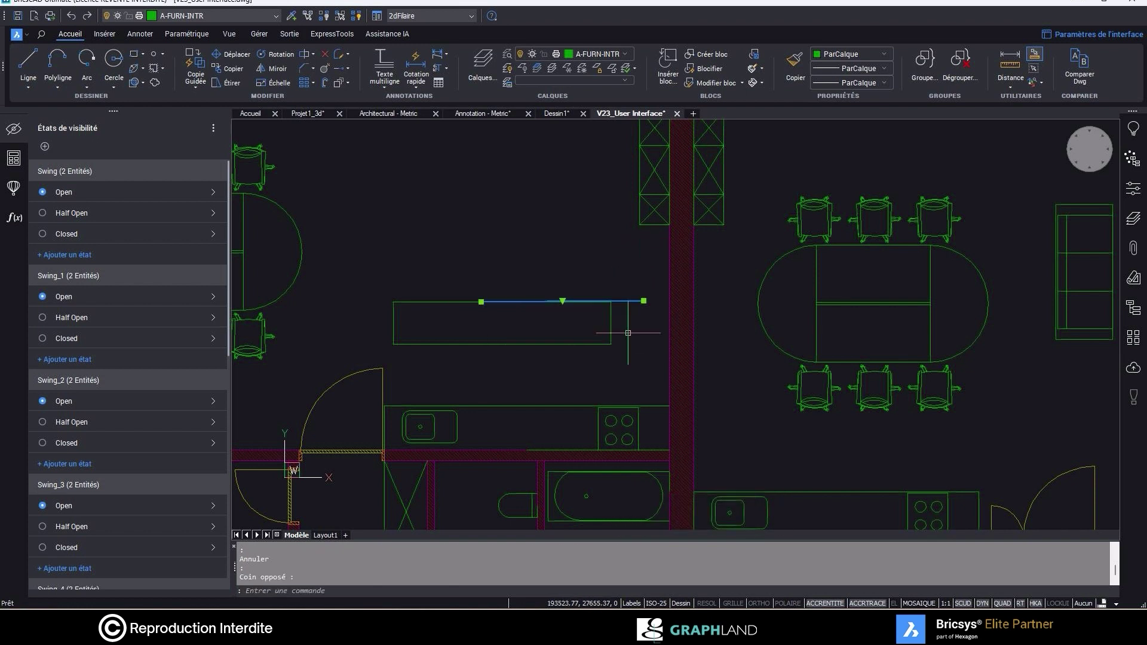
{"action": "key", "text": "Delete"}
{"action": "scroll", "coordinate": [611, 306], "scroll_direction": "down", "scroll_amount": 2}
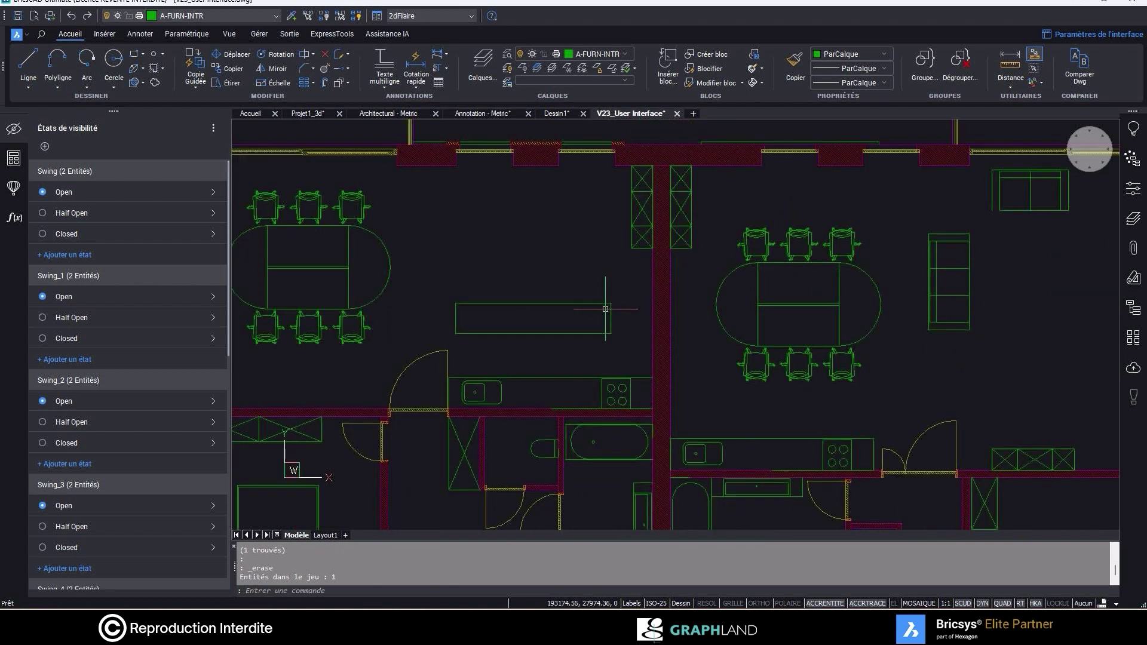
{"action": "left_click", "coordinate": [13, 128]}
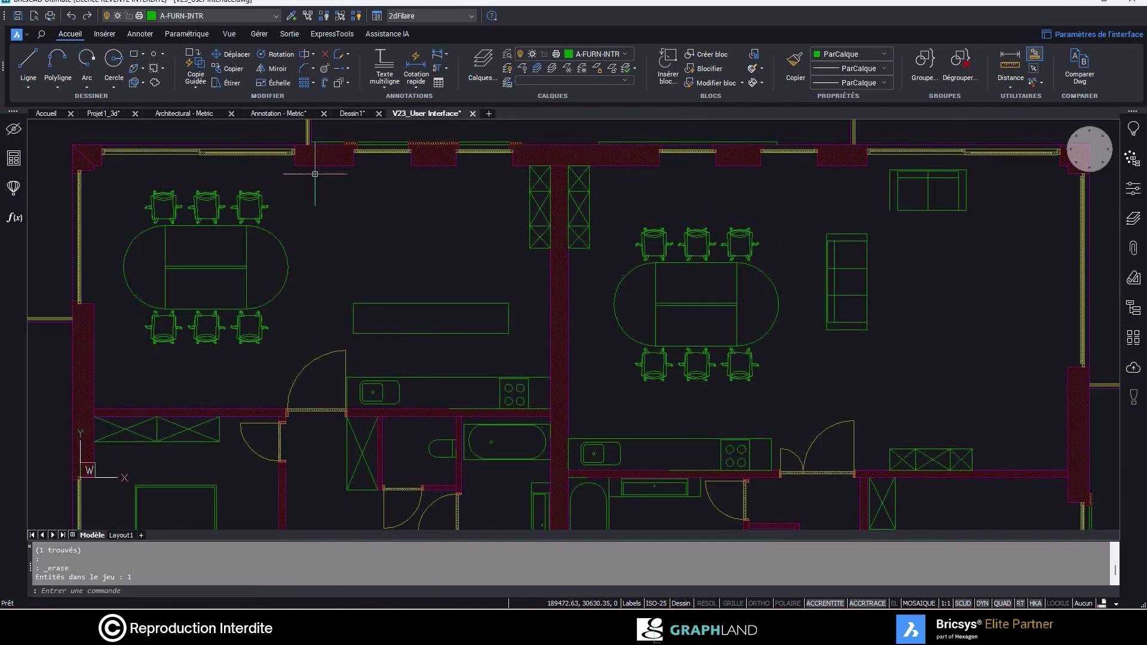